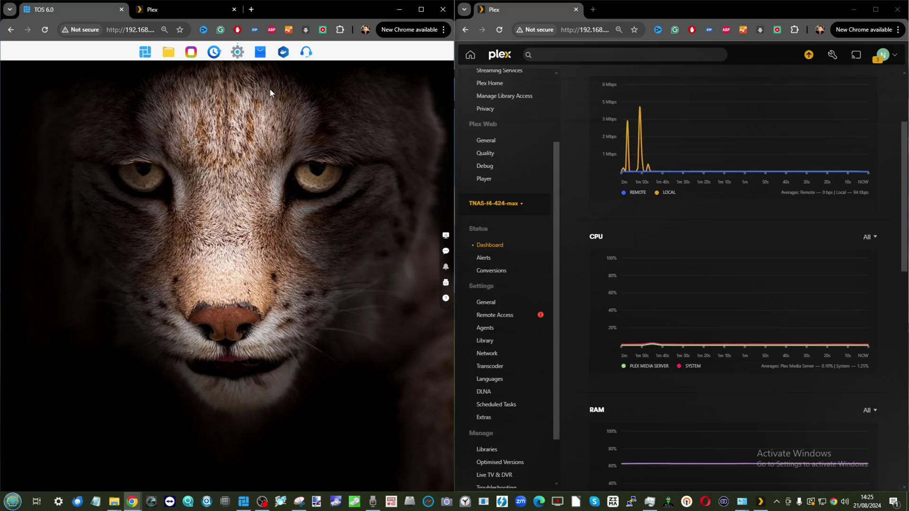
- Open the Control Panel's System > Update settings and review them
click(237, 52)
drag(230, 131, 244, 138)
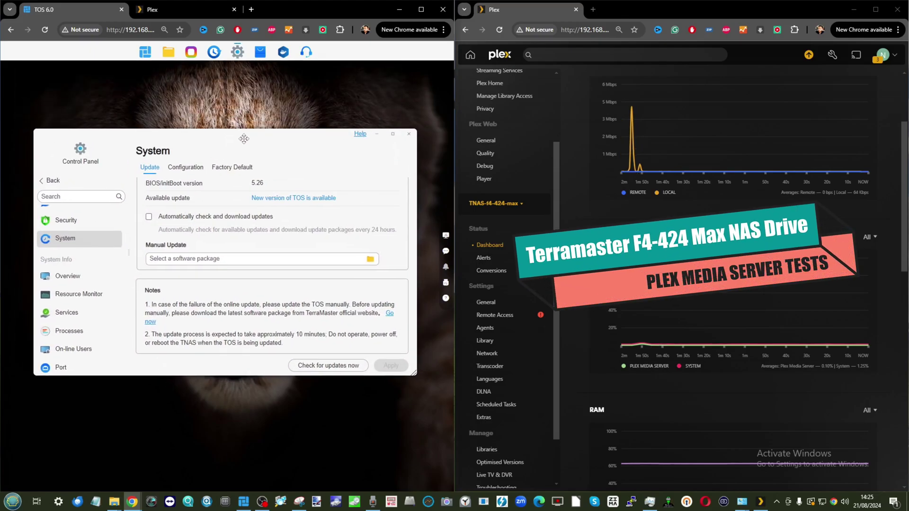
scroll(233, 193, up, 2)
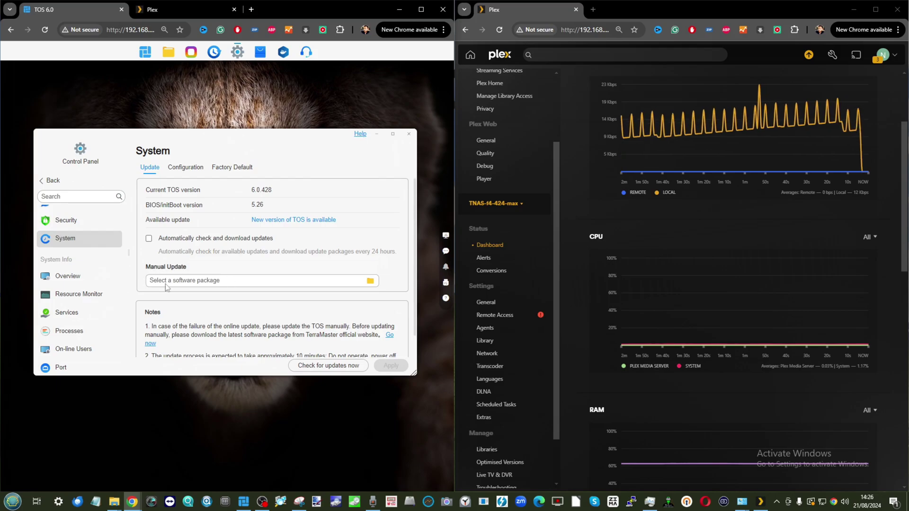
- Show the Overview page enlarged and scroll through resource usage, hardware temperatures and network details
click(71, 277)
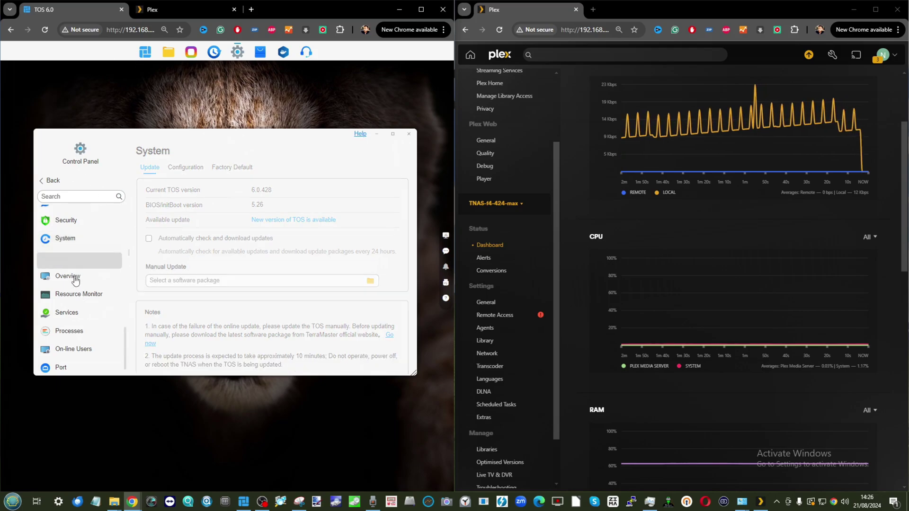
drag(289, 379, 289, 455)
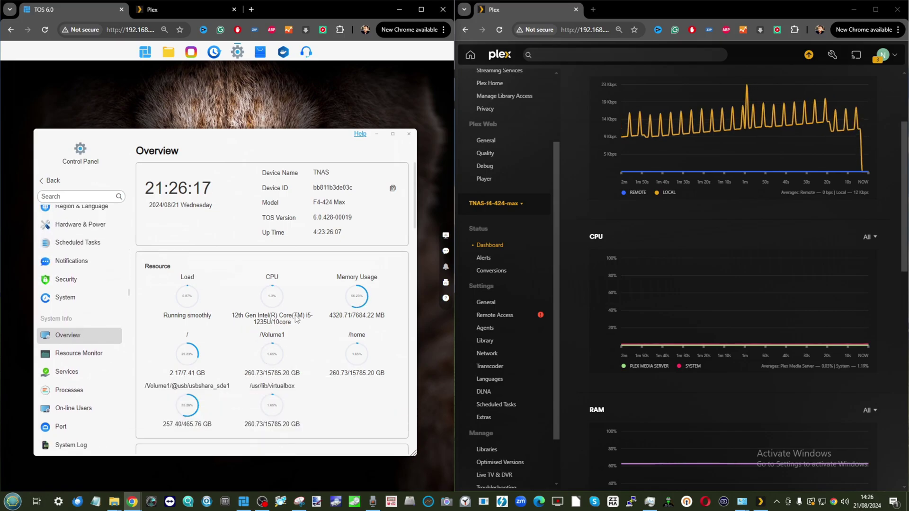
scroll(290, 329, down, 3)
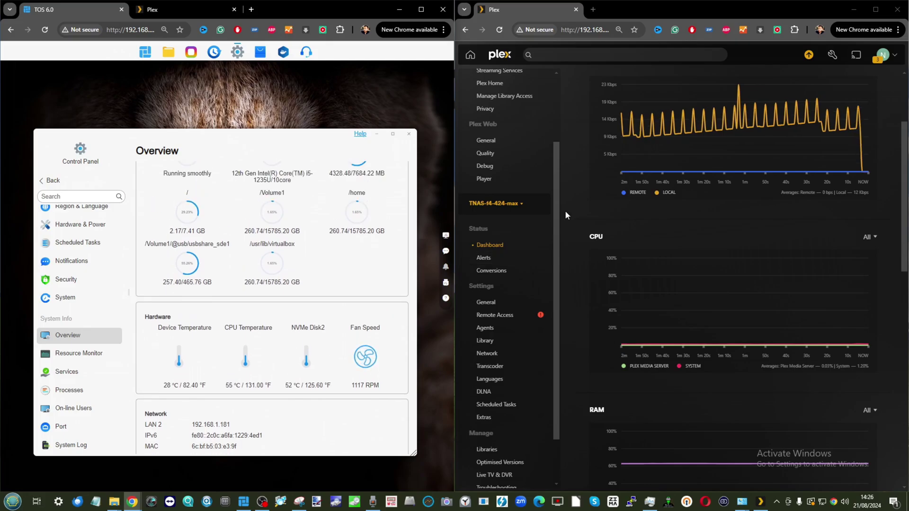
scroll(729, 202, down, 2)
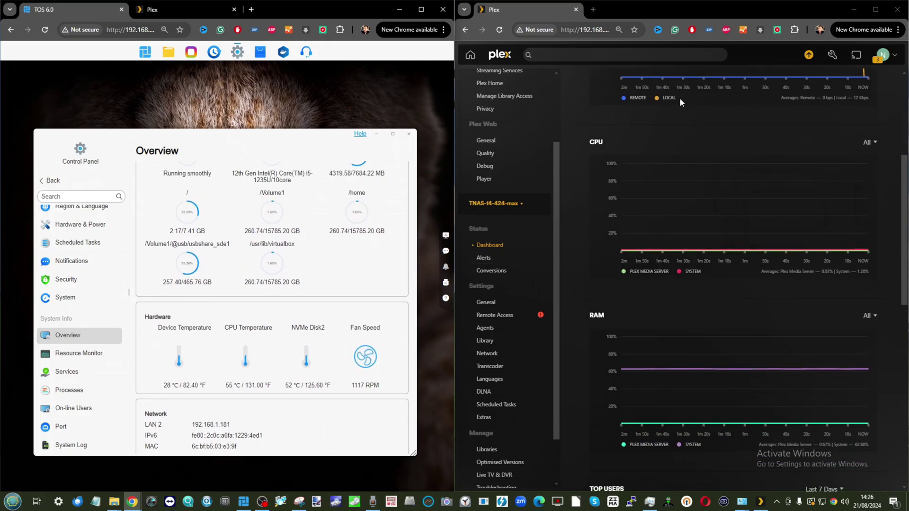
scroll(686, 257, down, 1)
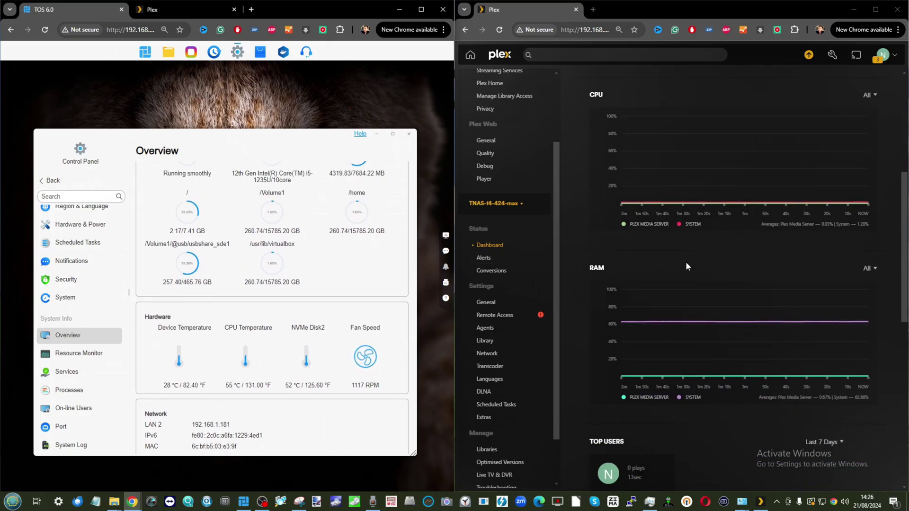
scroll(685, 265, up, 2)
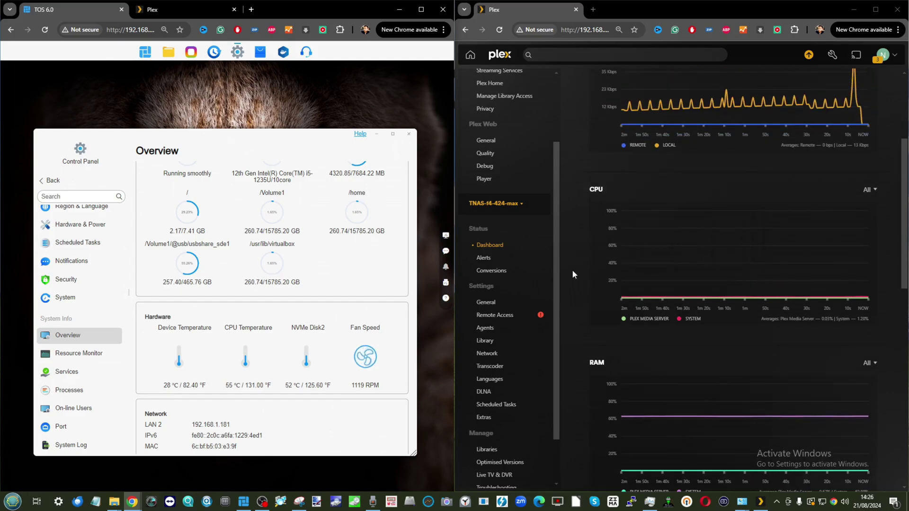
- Set Plex transcoder quality to 'Make my CPU hurt' and the hardware device to Alder Lake-UP3 GT2
click(498, 366)
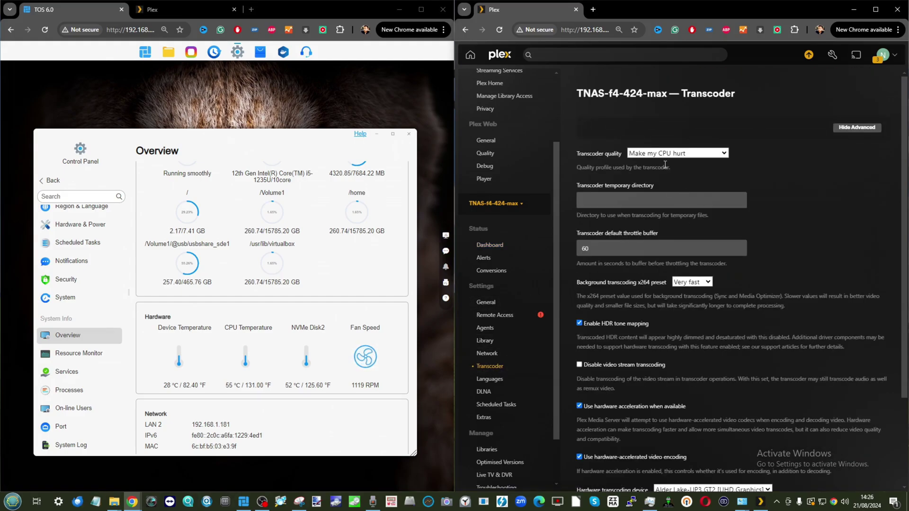
click(677, 153)
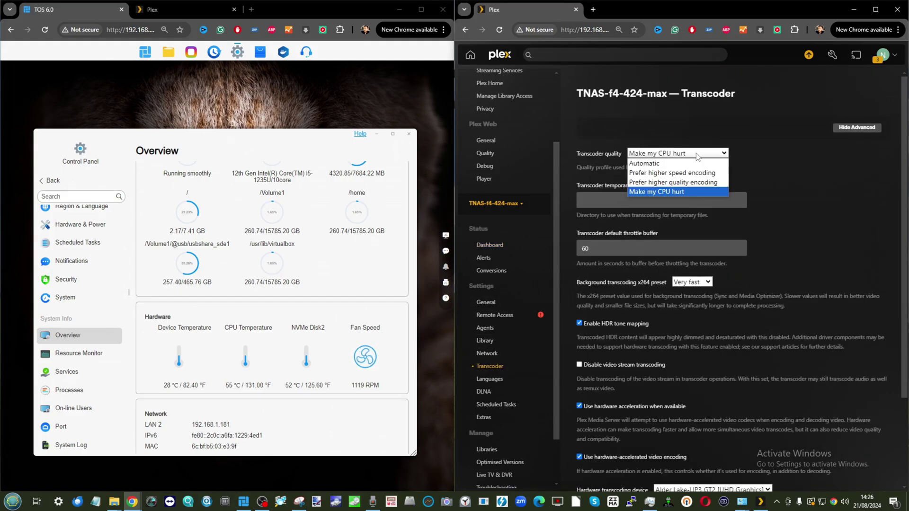
click(646, 195)
scroll(765, 247, down, 3)
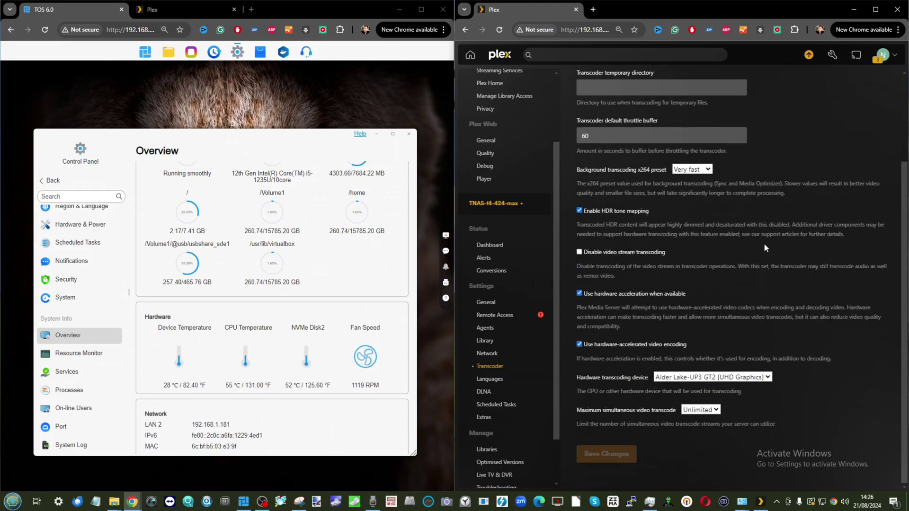
click(736, 381)
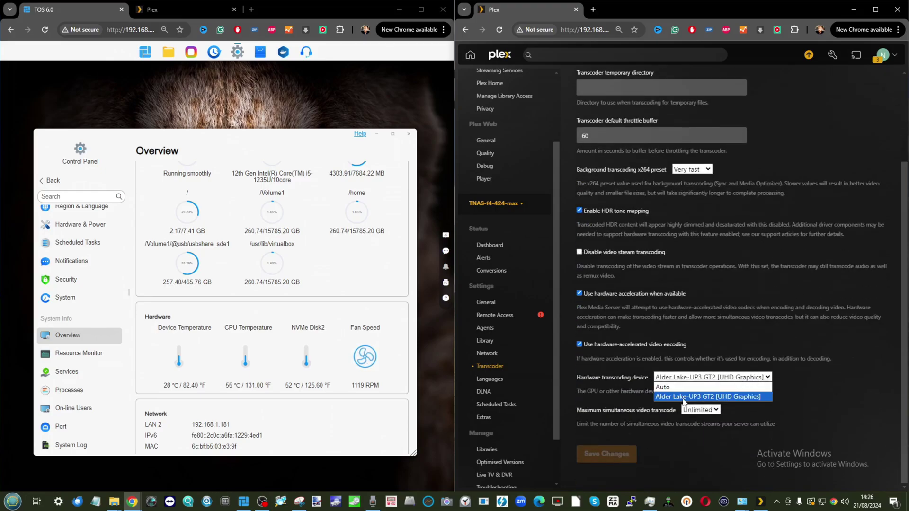
click(713, 400)
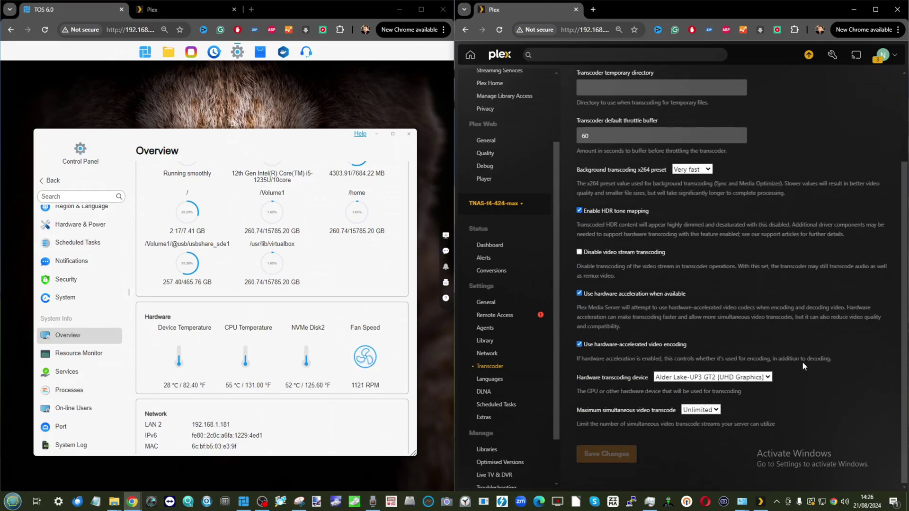
- Return to the Plex server Dashboard, then restore and minimize the Plex app window
click(493, 246)
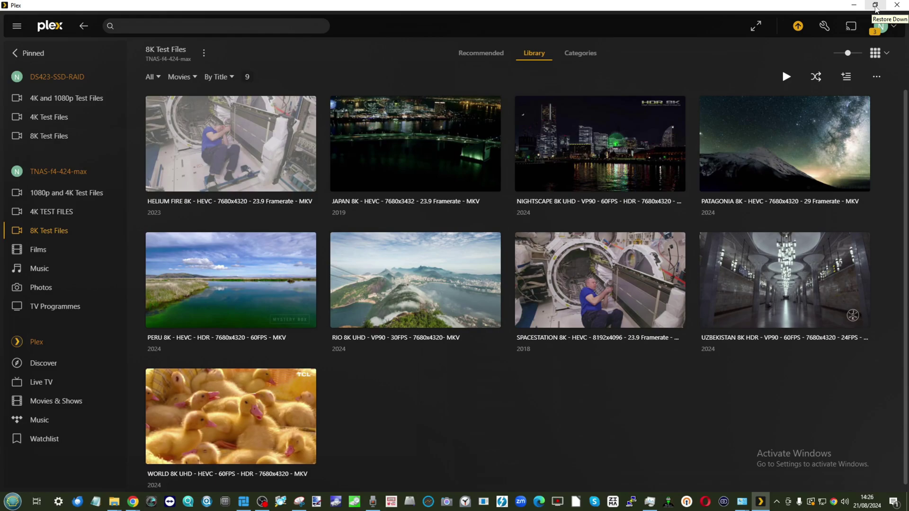
click(876, 6)
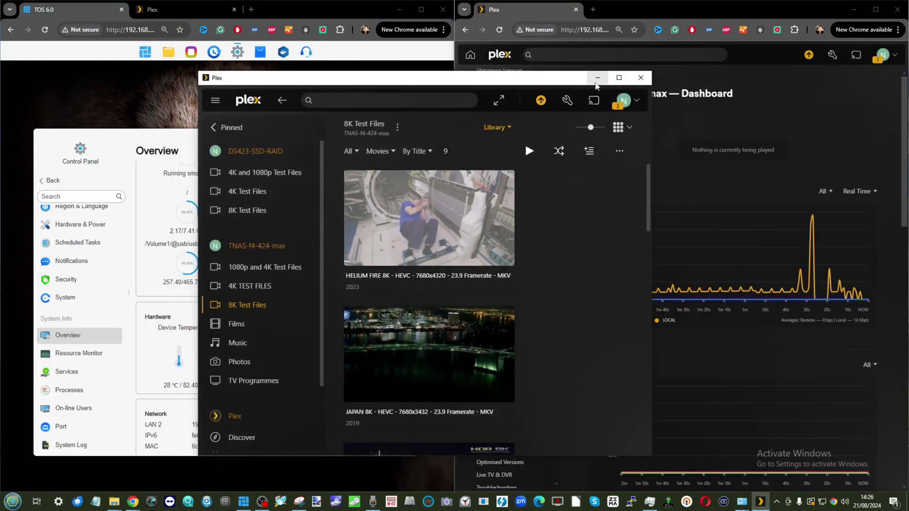
click(599, 78)
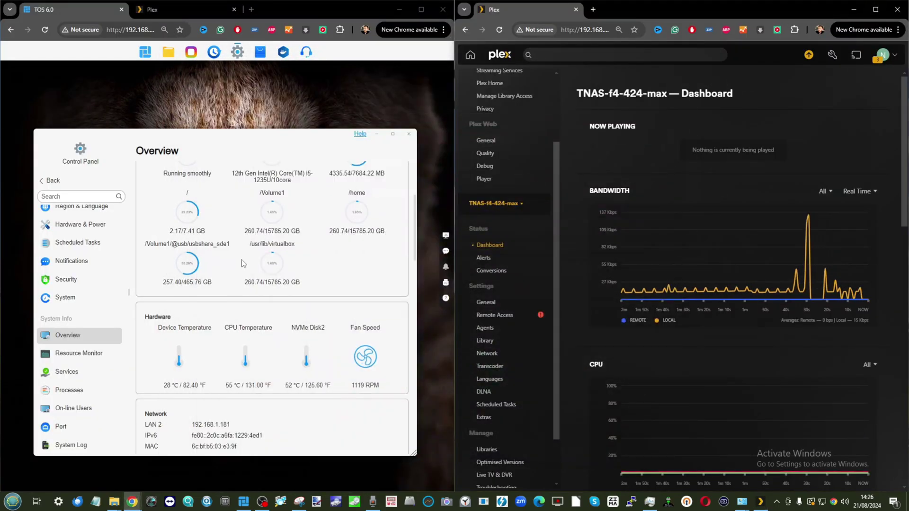
- Browse the Plex folder on Volume1 in File Manager, then close it
click(168, 52)
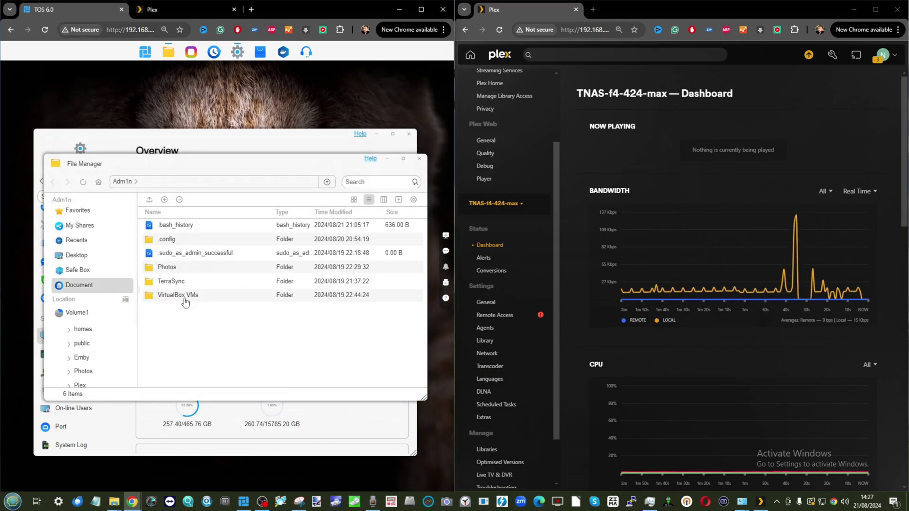
scroll(113, 308, down, 3)
click(80, 308)
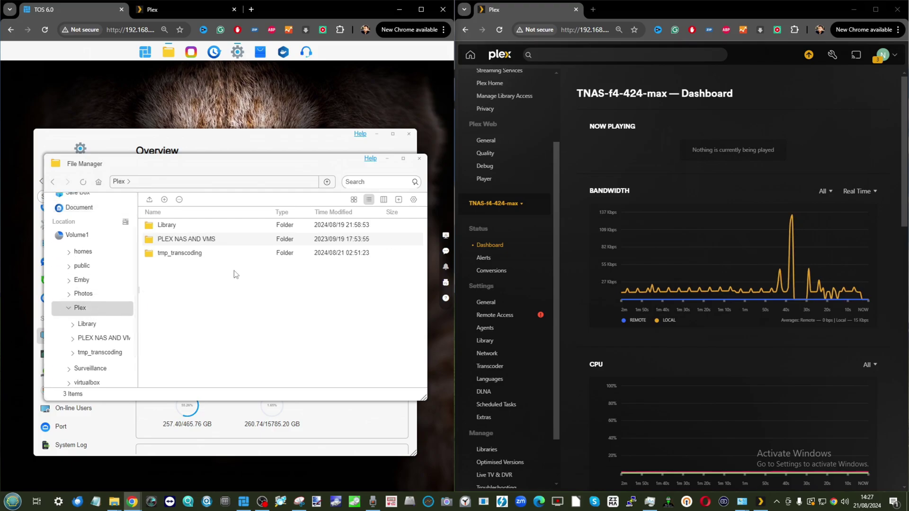
click(387, 159)
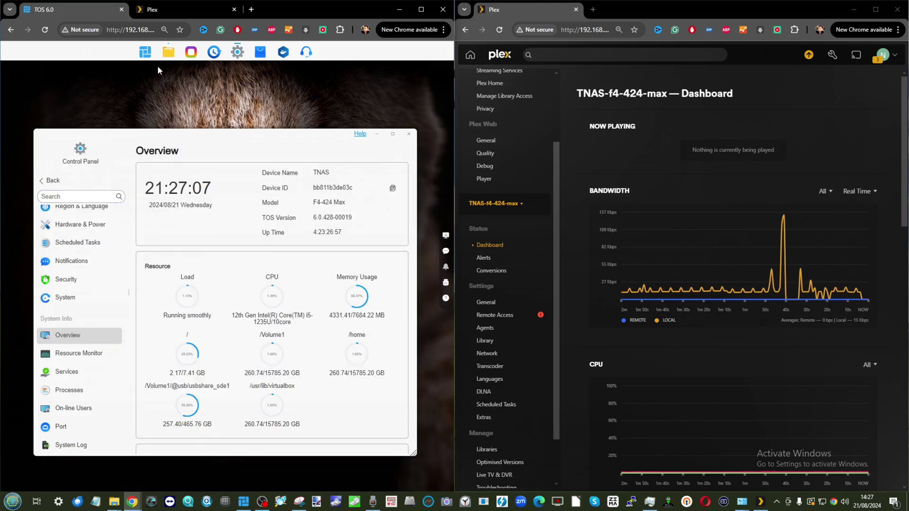
- View the individual installed disks under Control Panel > Disk, then minimize the Control Panel
scroll(87, 298, up, 3)
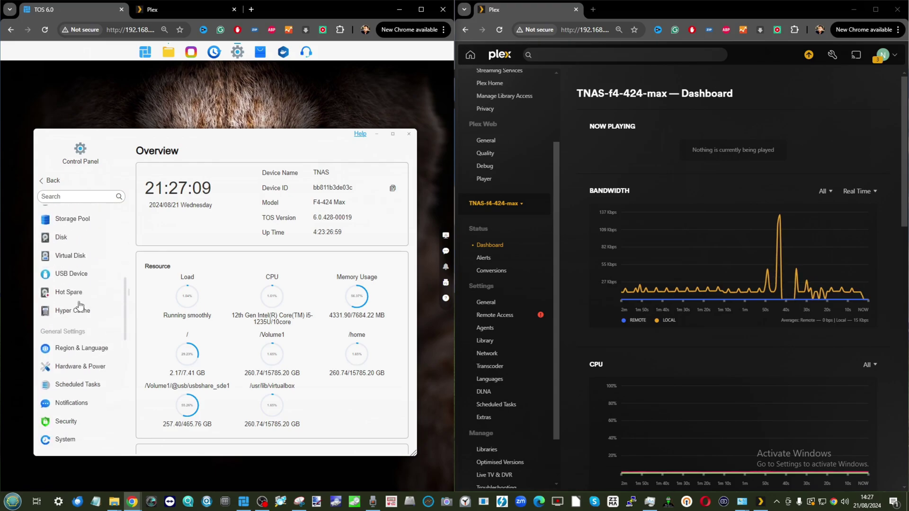
click(74, 237)
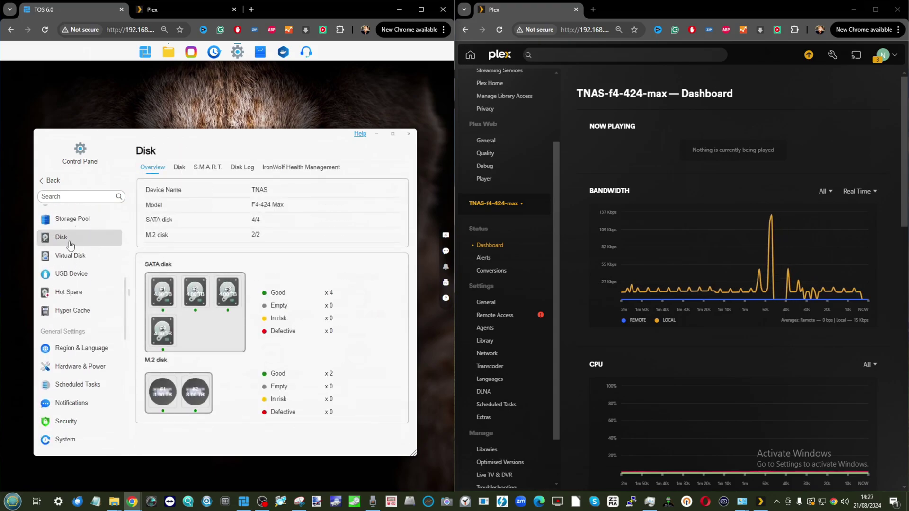
click(179, 167)
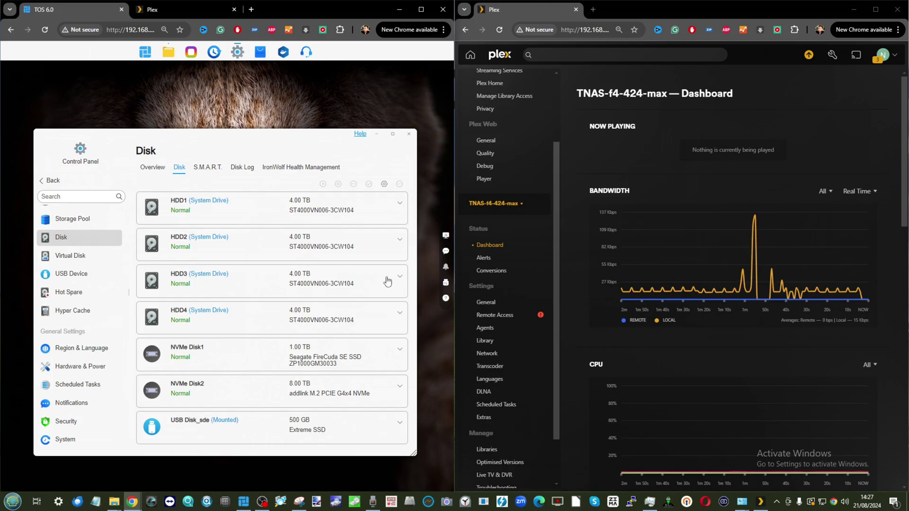
click(380, 137)
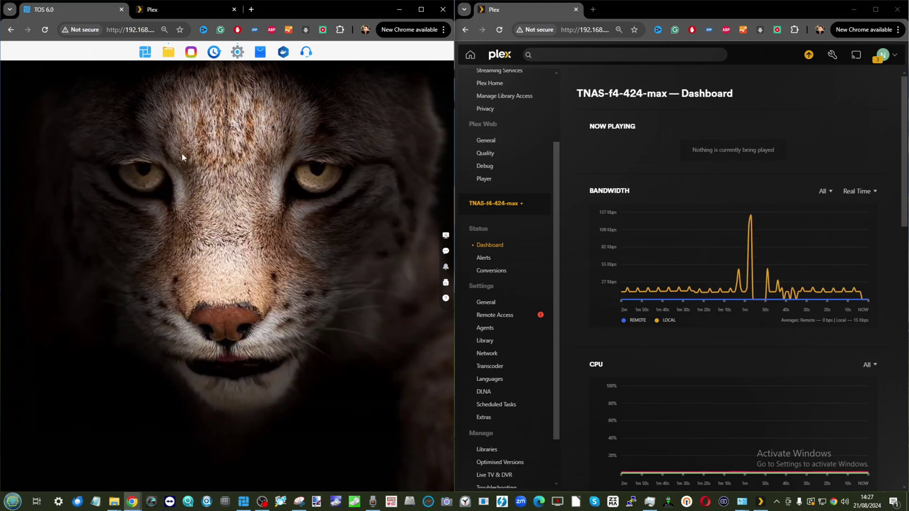
- Play jellyfish-3-mbps-hd-h264 from the '1080p and 4K Test Files' library at Original quality
click(167, 6)
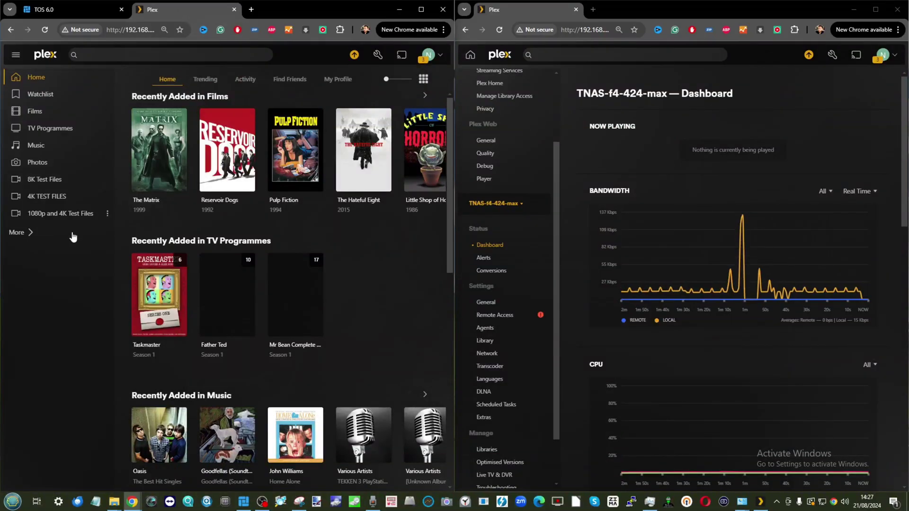
click(19, 233)
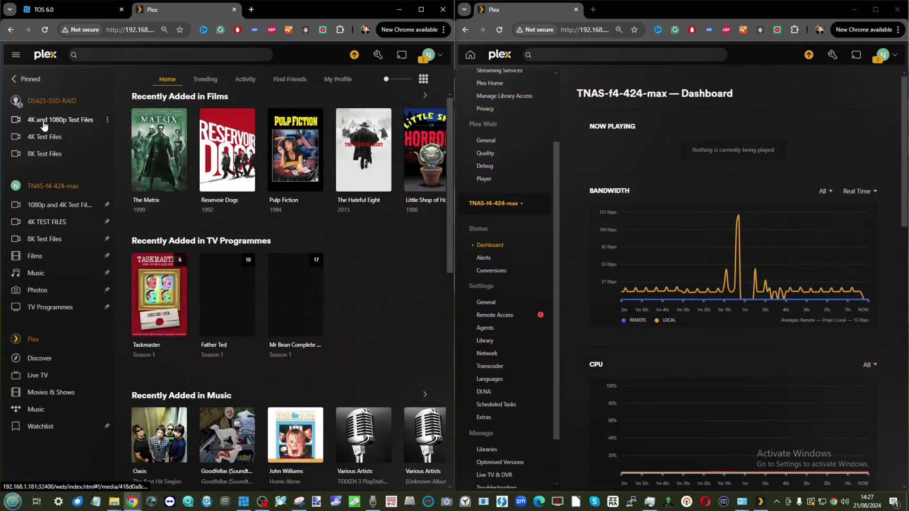
click(49, 206)
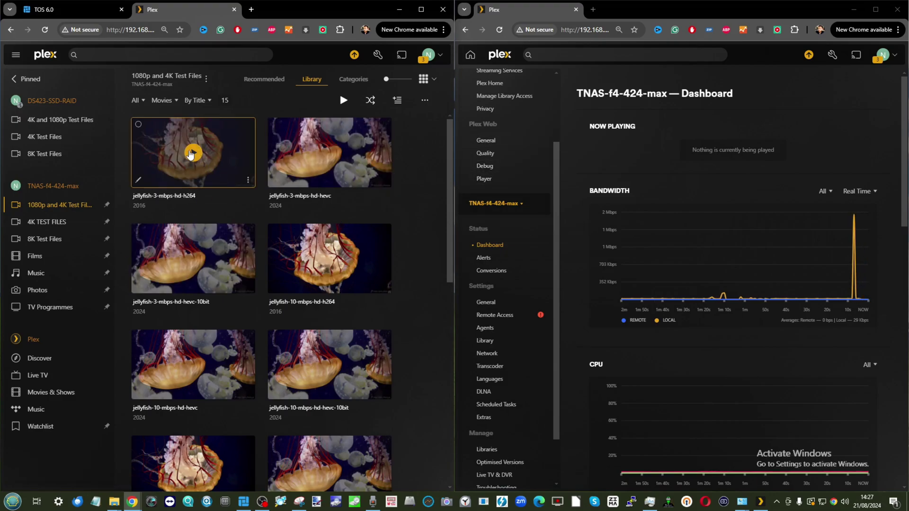
click(191, 153)
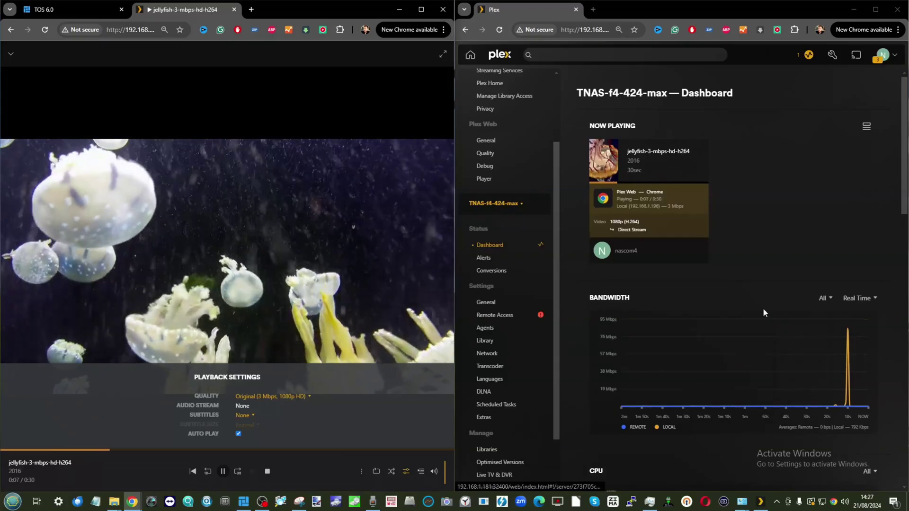
scroll(763, 312, down, 4)
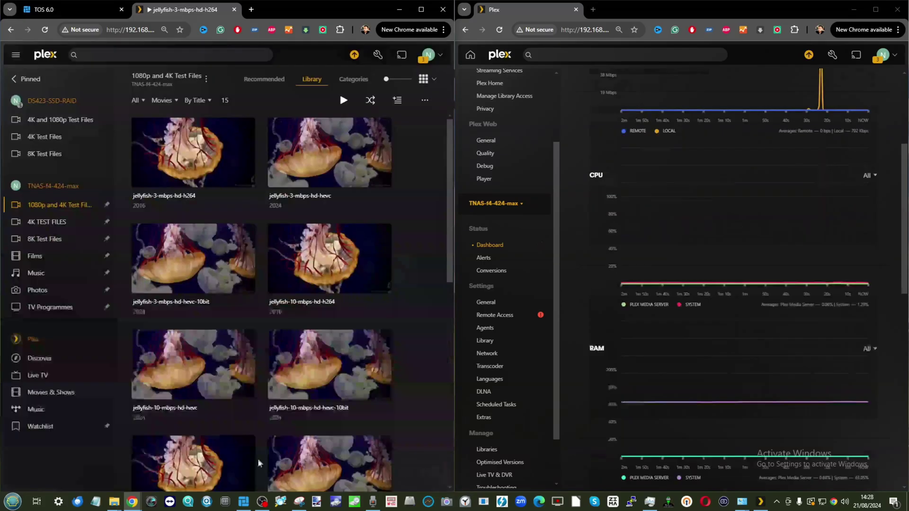
- Stop the H264 clip, play jellyfish-3-mbps-hd-hevc and convert it to 720p (4 Mbps)
click(267, 471)
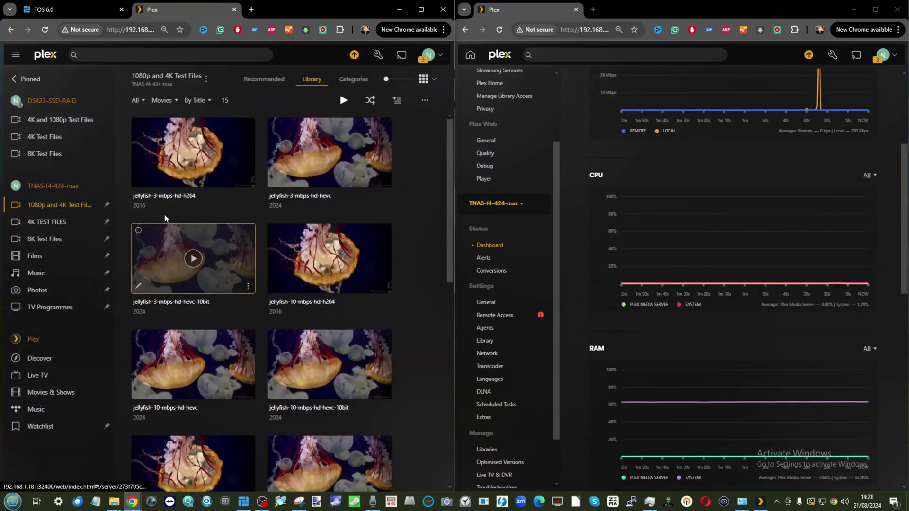
click(327, 161)
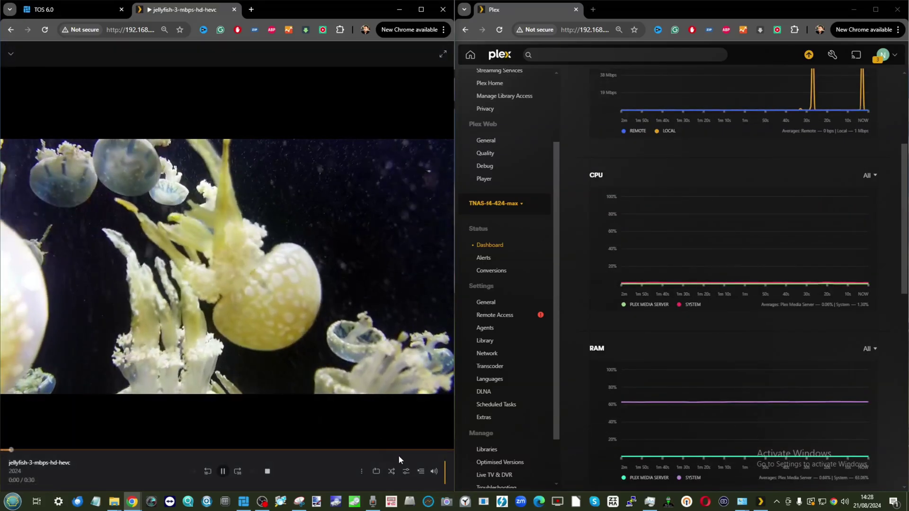
click(406, 471)
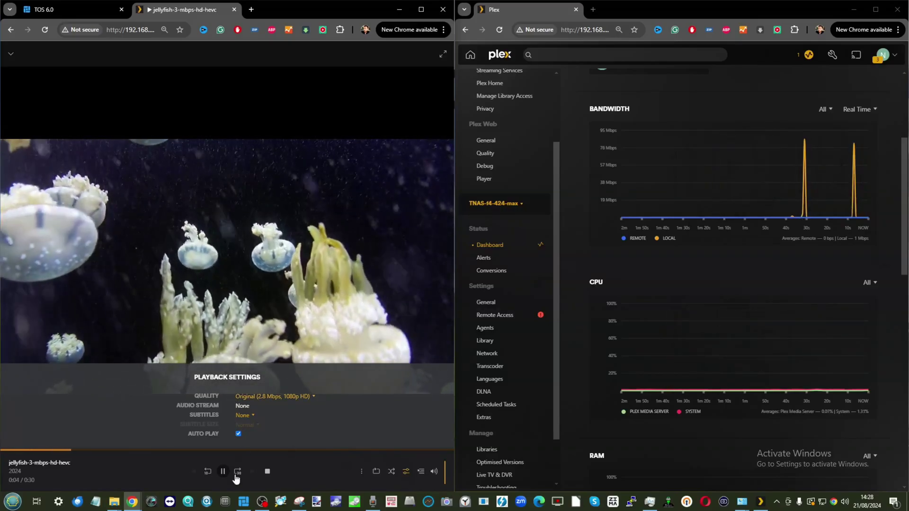
click(274, 396)
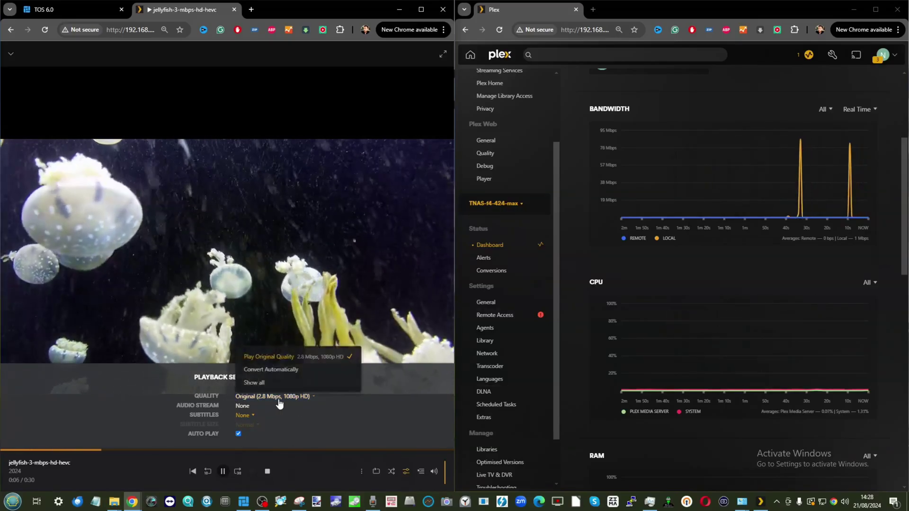
click(271, 382)
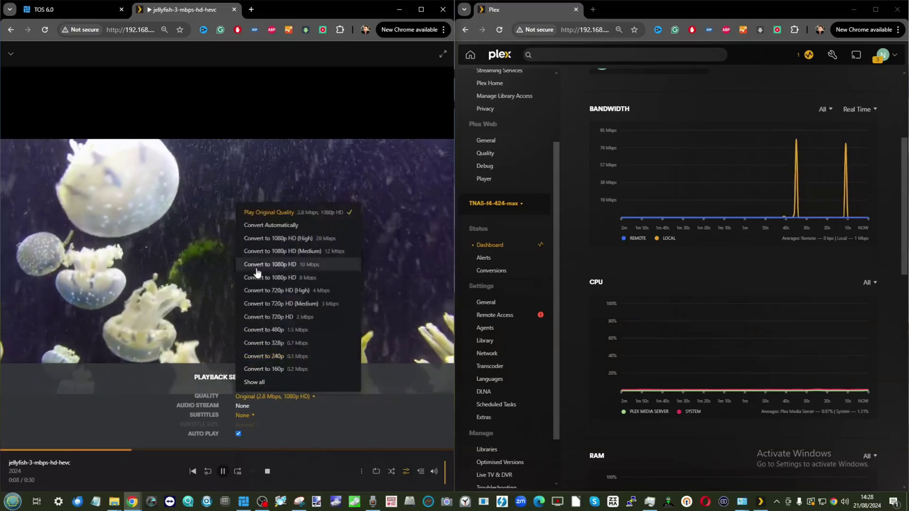
click(284, 290)
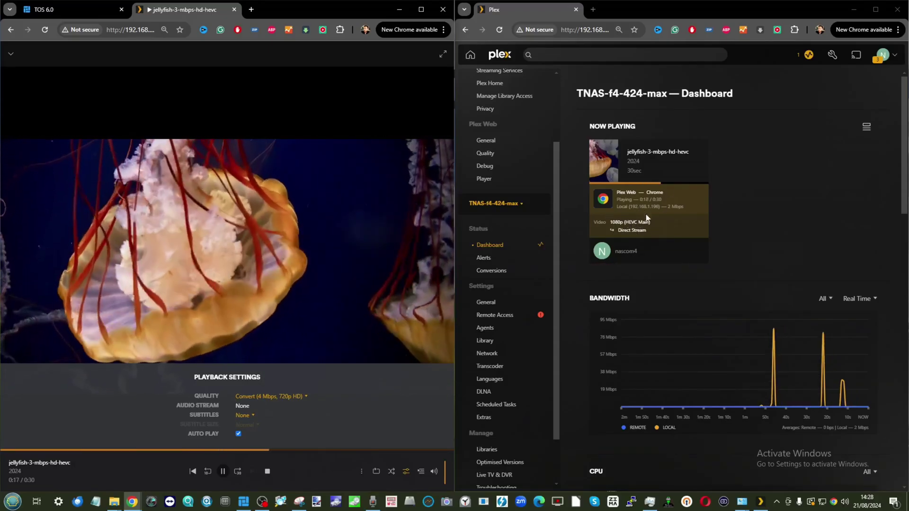
- Review the jellyfish HEVC stream on the dashboard, then stop its playback
scroll(643, 208, down, 5)
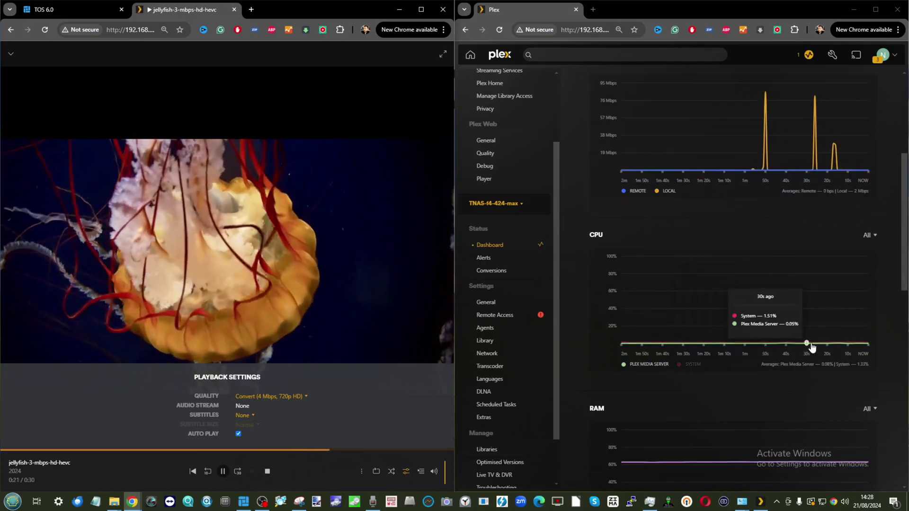
scroll(806, 336, up, 5)
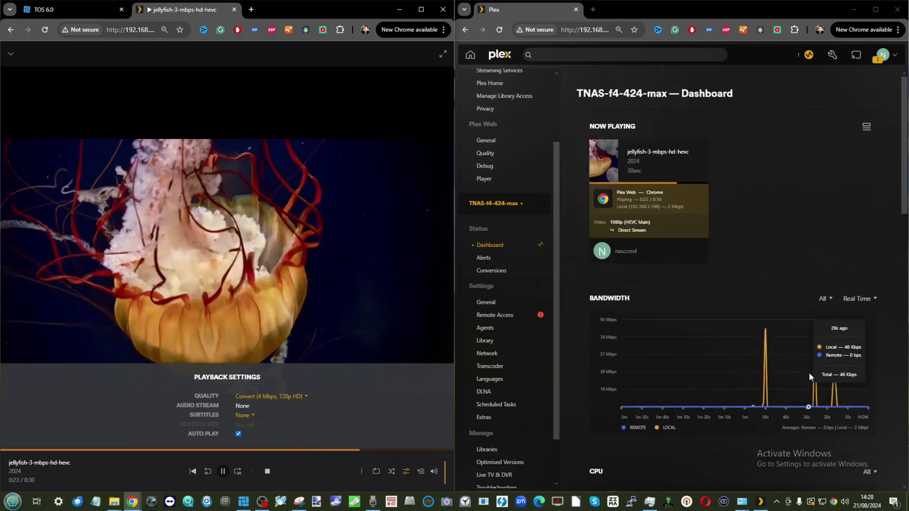
scroll(734, 355, down, 6)
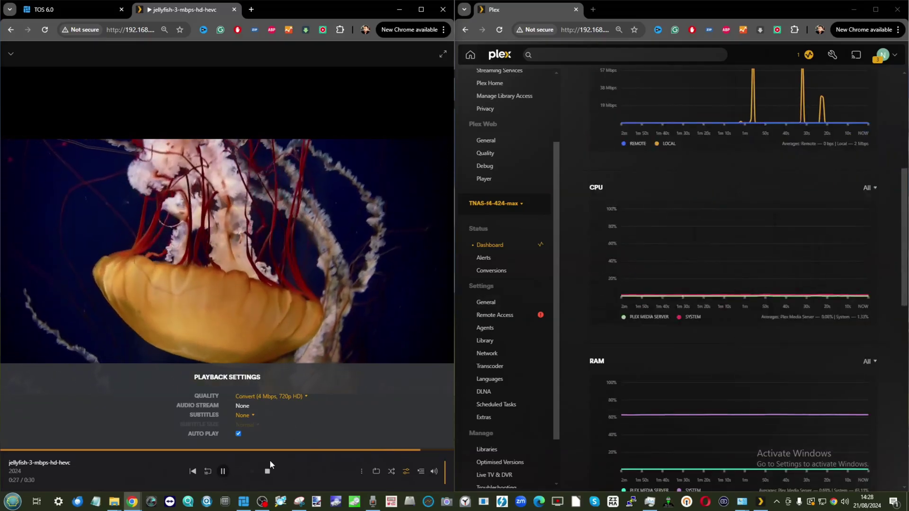
click(265, 472)
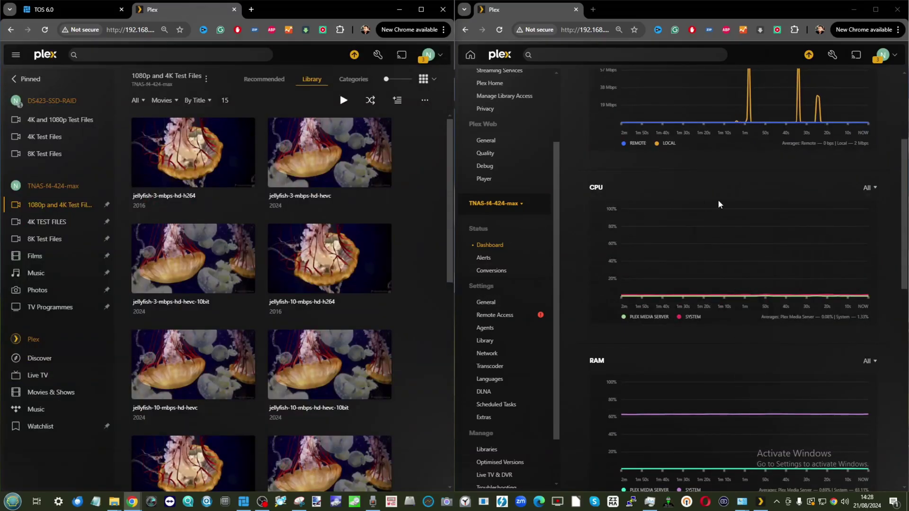
scroll(163, 231, down, 7)
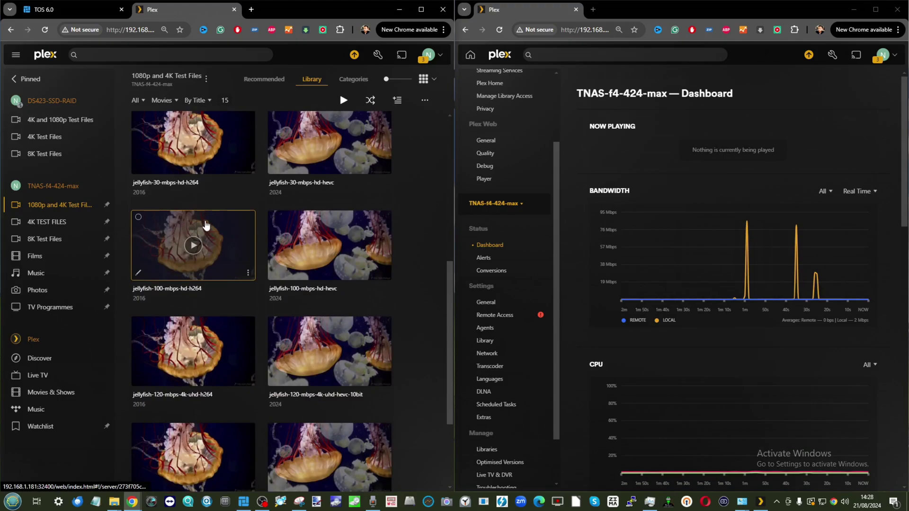
scroll(205, 225, up, 4)
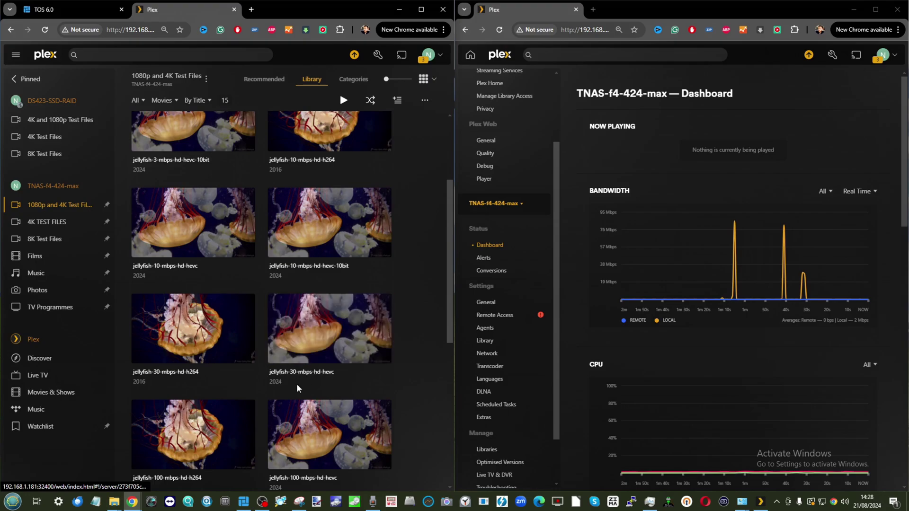
- Play jellyfish-30-mbps-hd-hevc converted to 480p (1.5 Mbps)
click(330, 331)
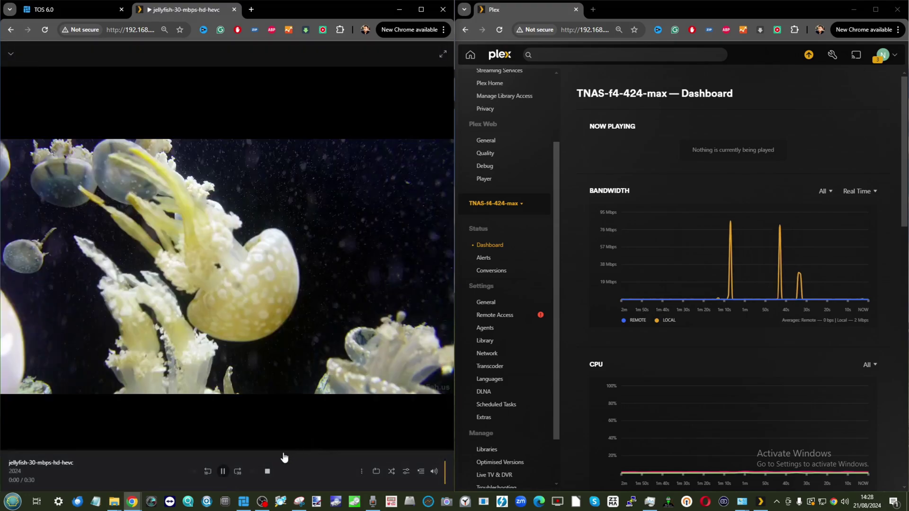
click(419, 471)
click(294, 397)
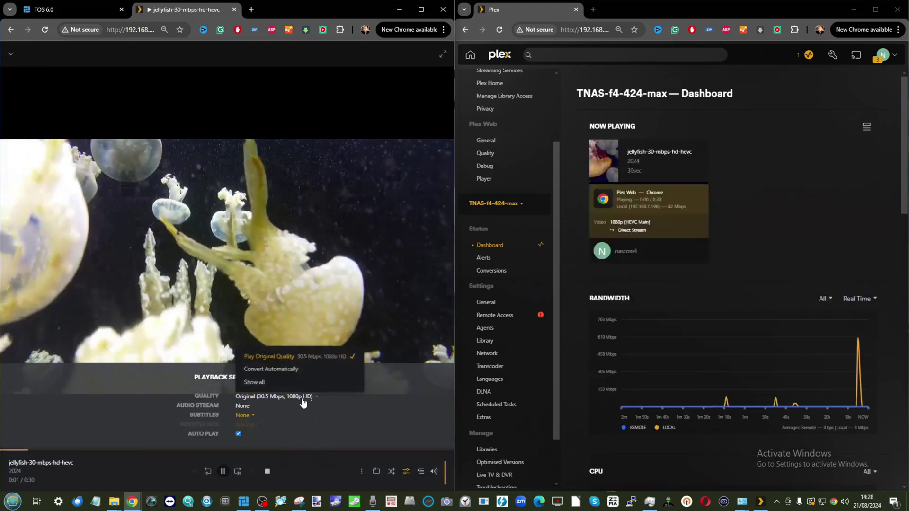
click(268, 383)
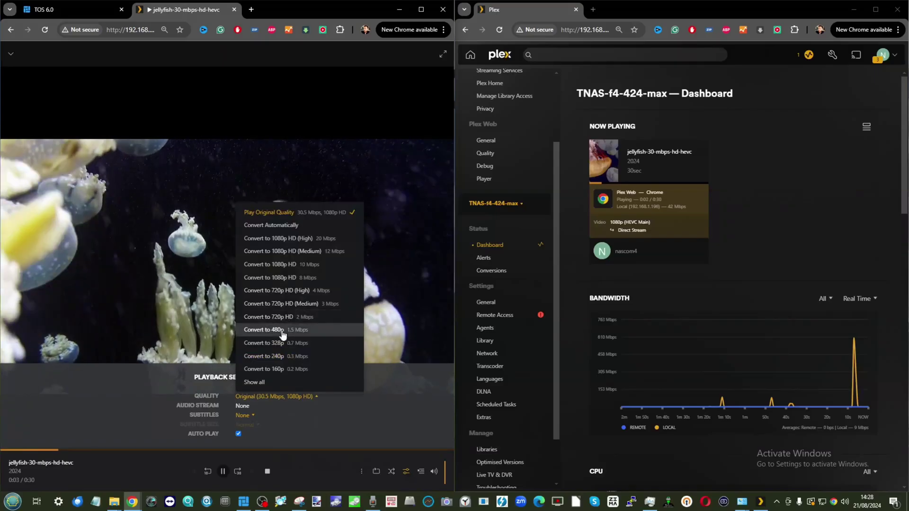
click(281, 331)
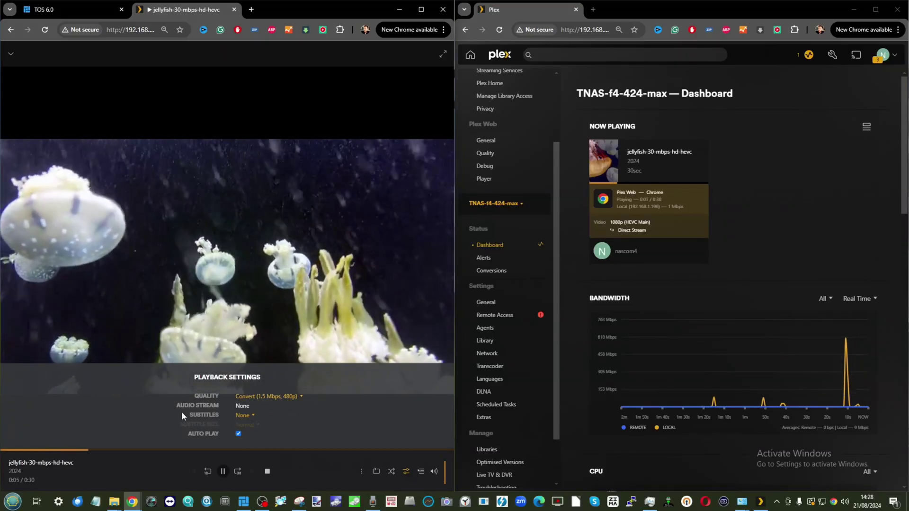
- Confirm the hardware transcode to SD H264 in Now Playing, then stop playback
scroll(616, 338, down, 6)
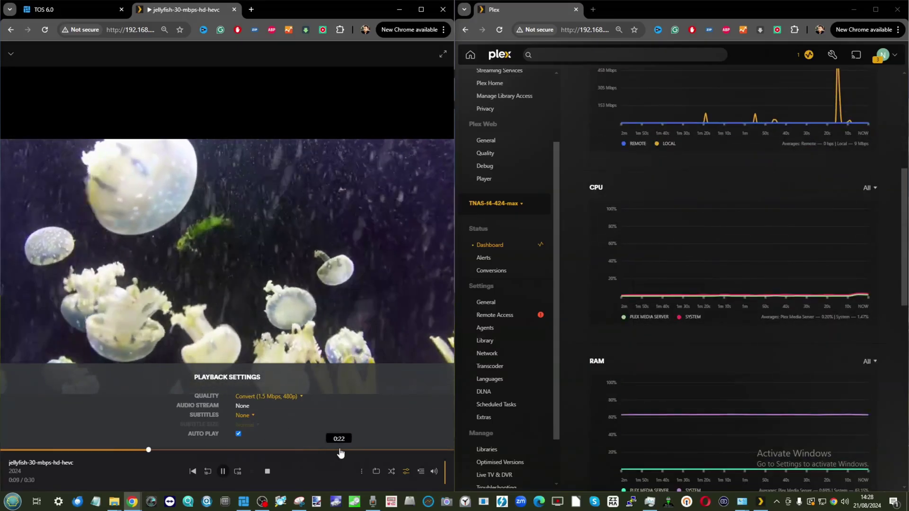
scroll(762, 317, up, 6)
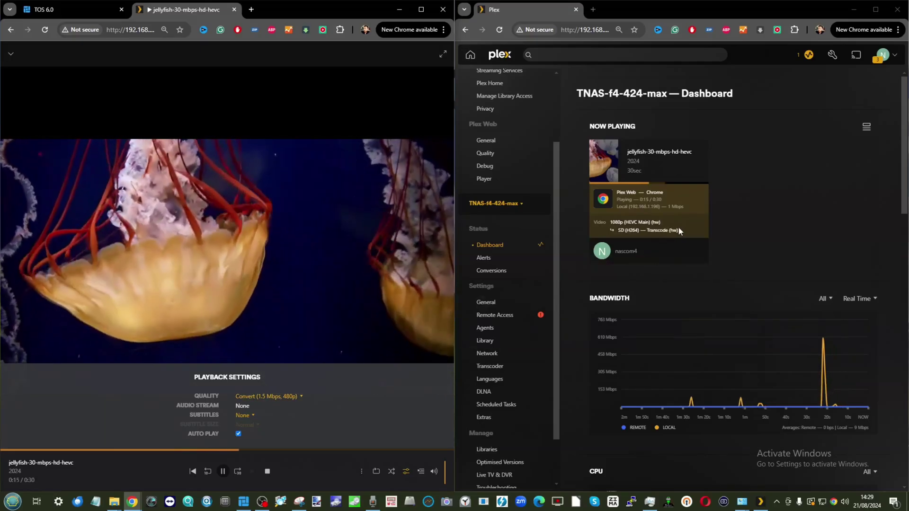
drag(679, 231, 673, 231)
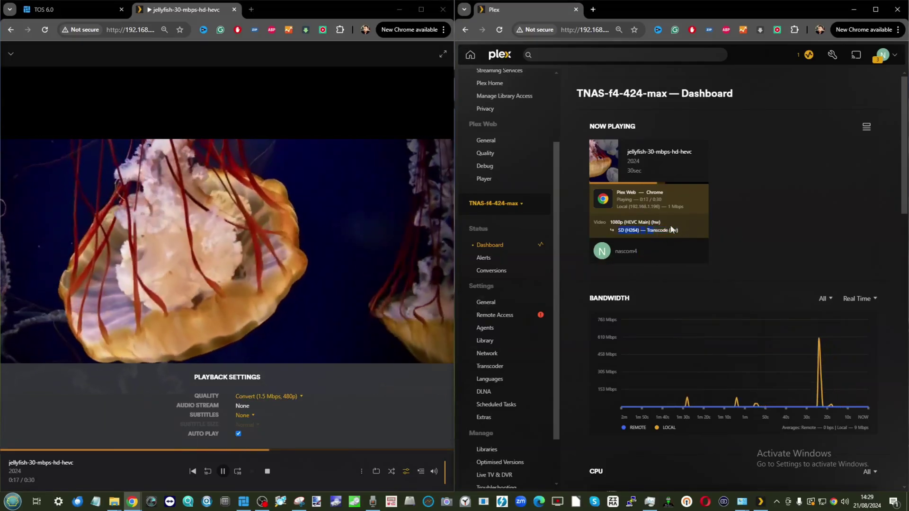
scroll(822, 314, down, 7)
mouse_move(834, 244)
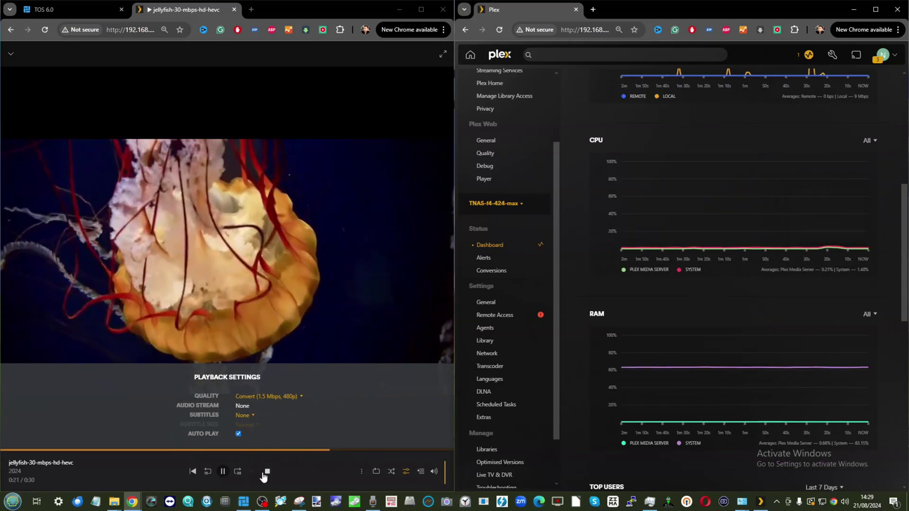
click(267, 471)
scroll(249, 258, down, 5)
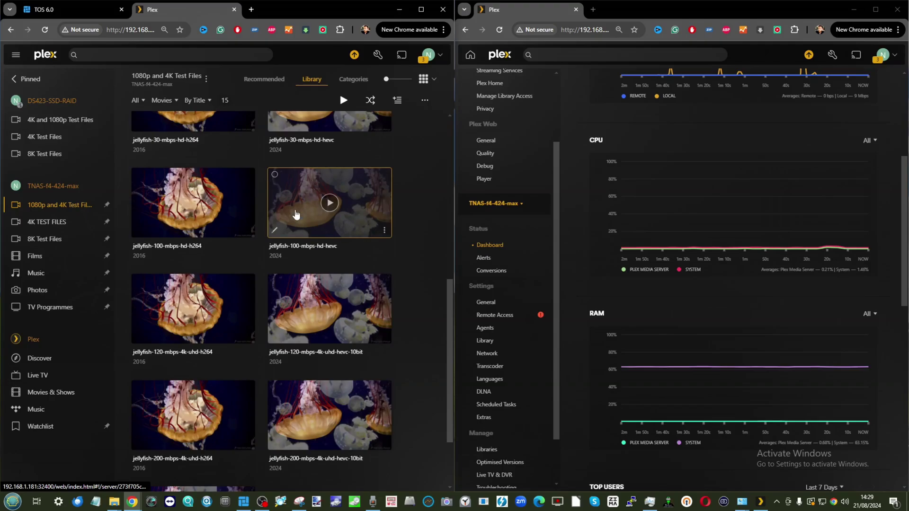
- Open the jellyfish-100-mbps-hd-hevc details and play it at Original 100 Mbps 1080p
click(363, 188)
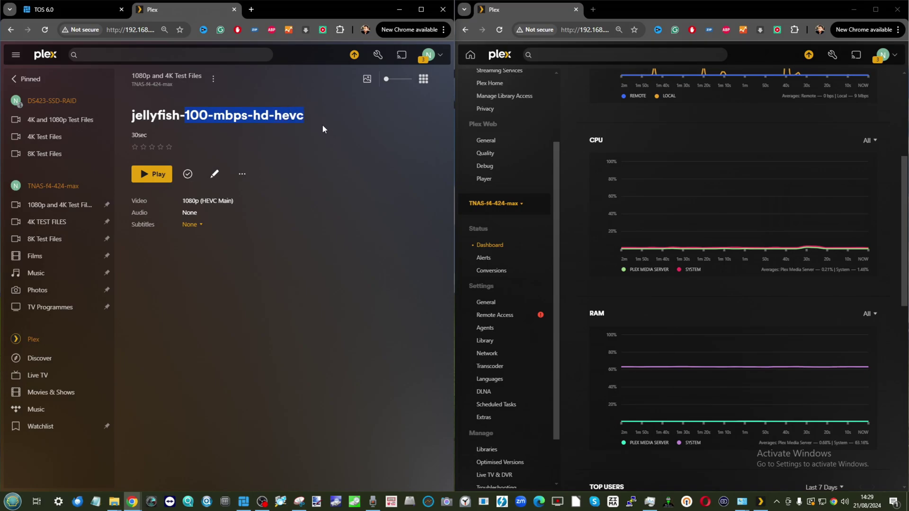
drag(306, 116, 272, 115)
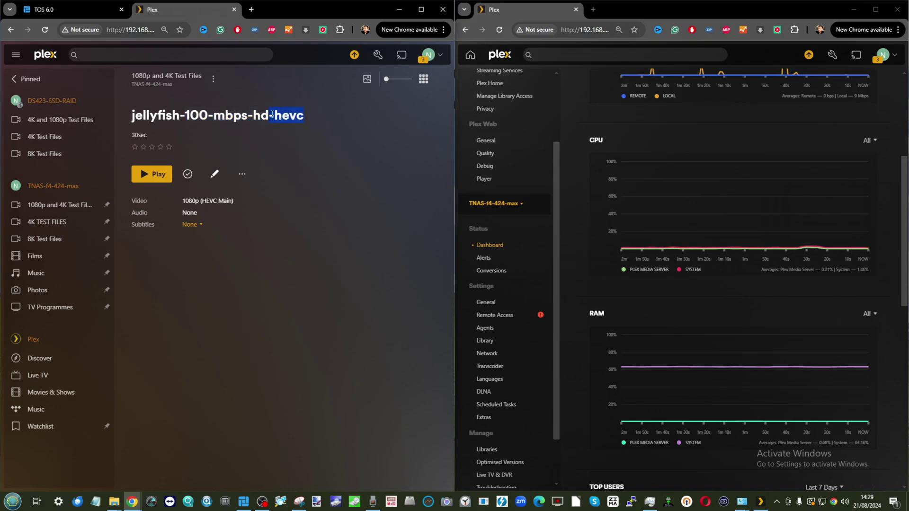
click(150, 174)
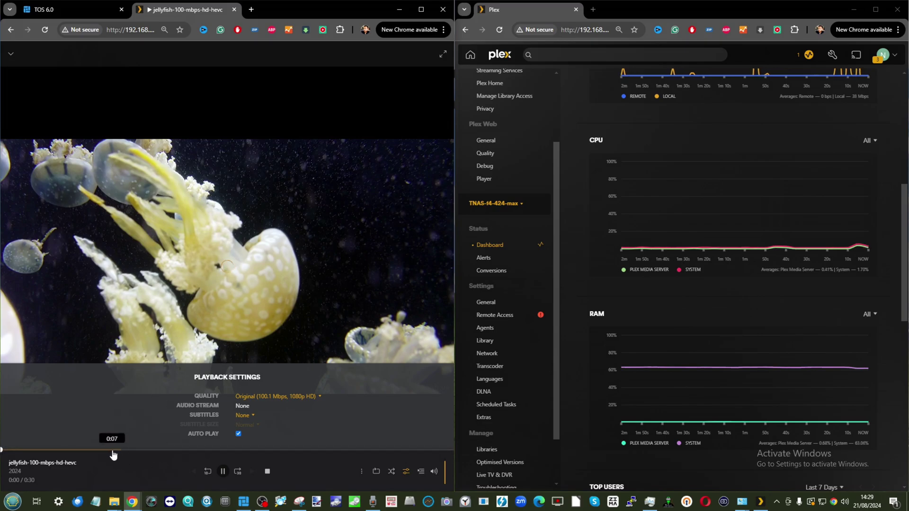
- Convert the 100 Mbps HEVC playback to 720p (4 Mbps)
click(277, 398)
click(265, 382)
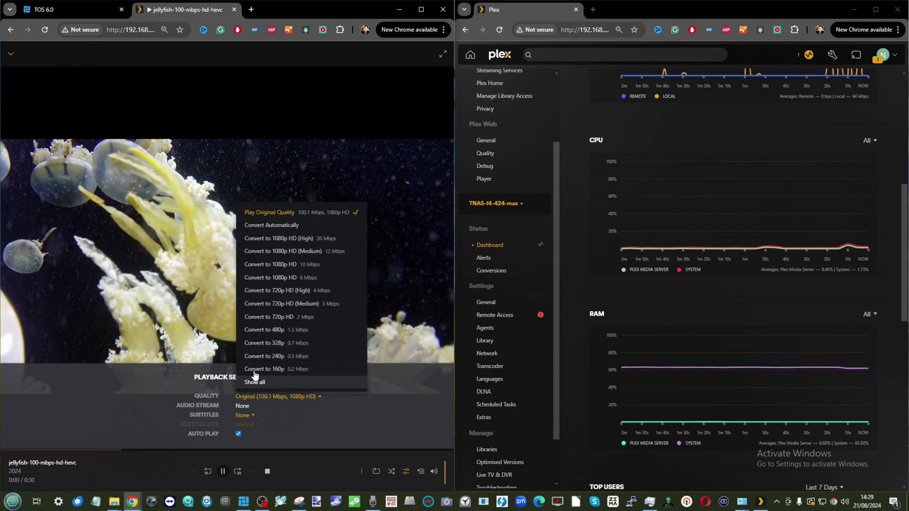
click(282, 289)
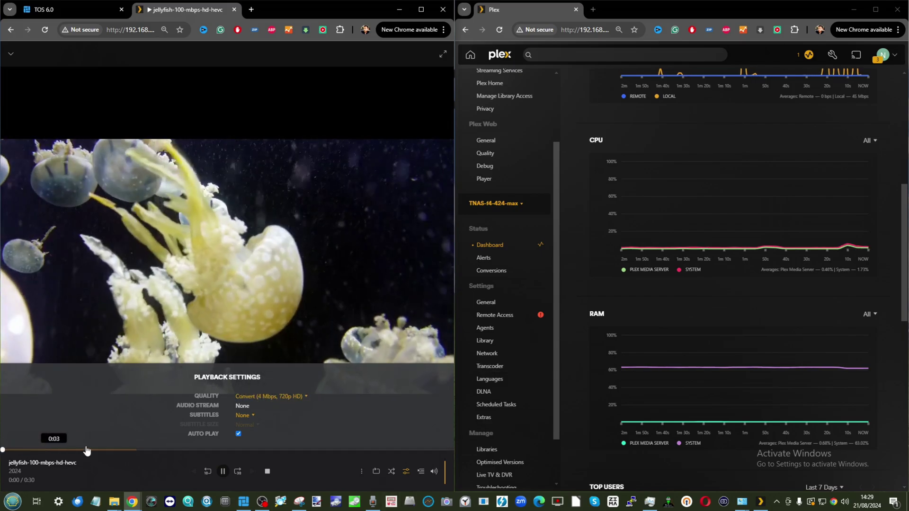
- Watch the dashboard bandwidth and CPU graphs, then stop the 100 Mbps clip
scroll(719, 319, up, 5)
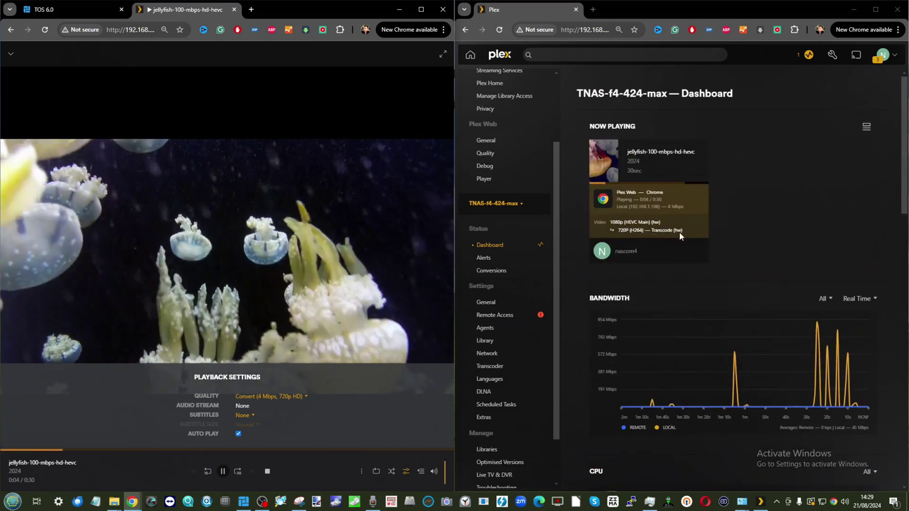
scroll(744, 322, down, 4)
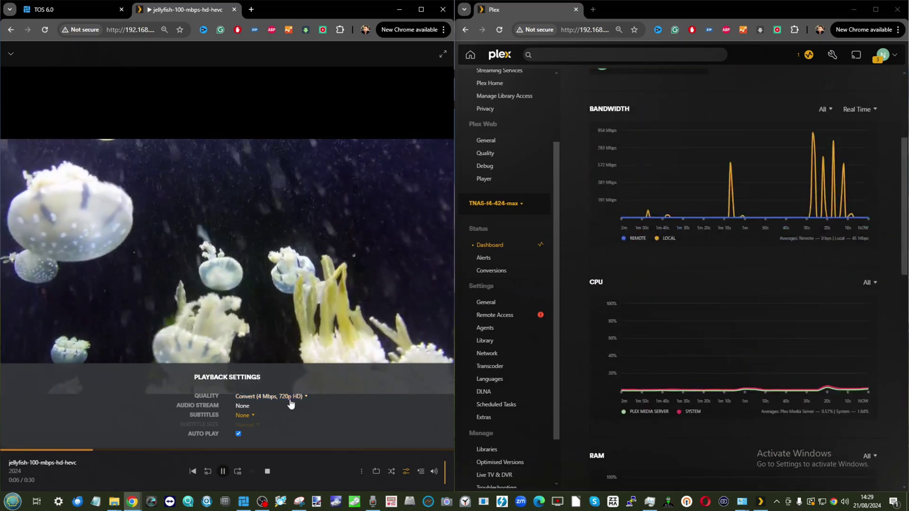
mouse_move(824, 392)
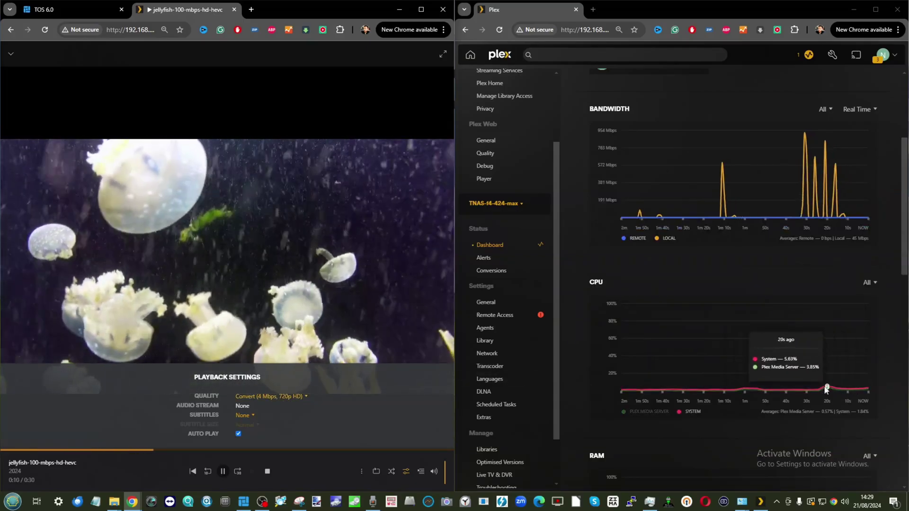
scroll(710, 351, down, 3)
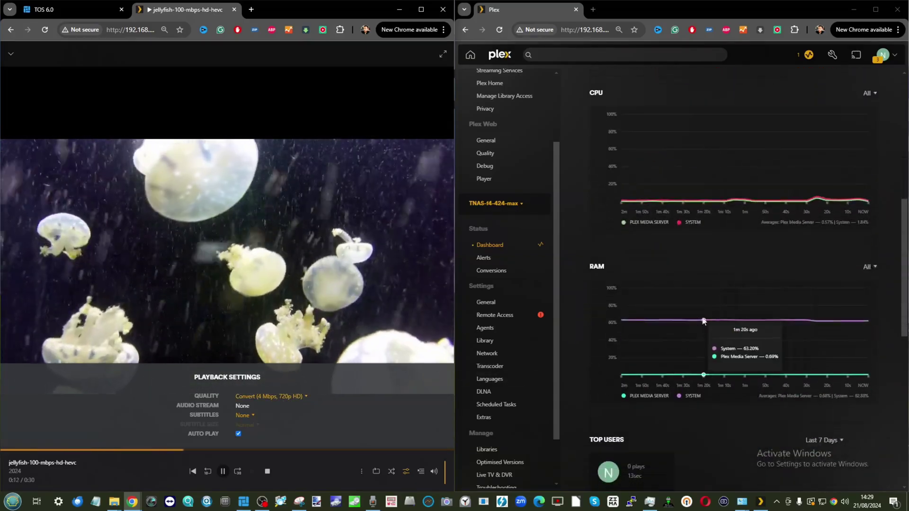
scroll(717, 347, down, 1)
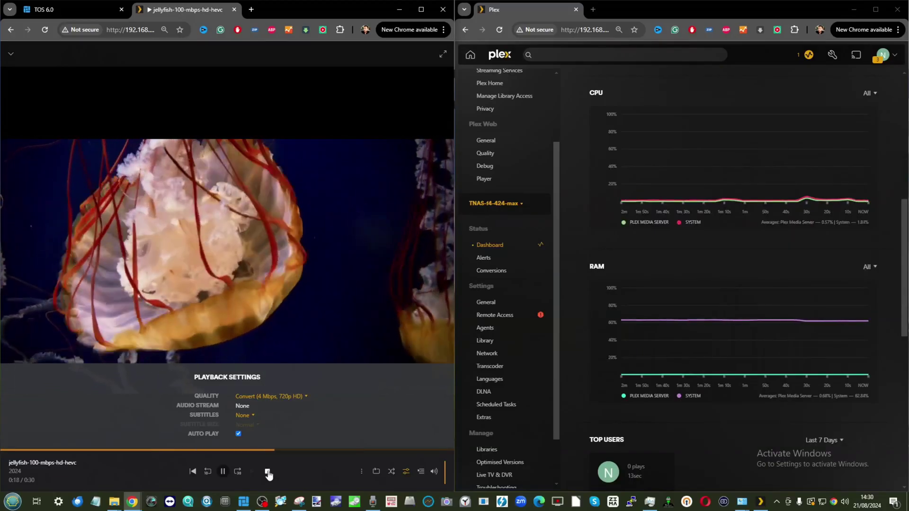
click(267, 471)
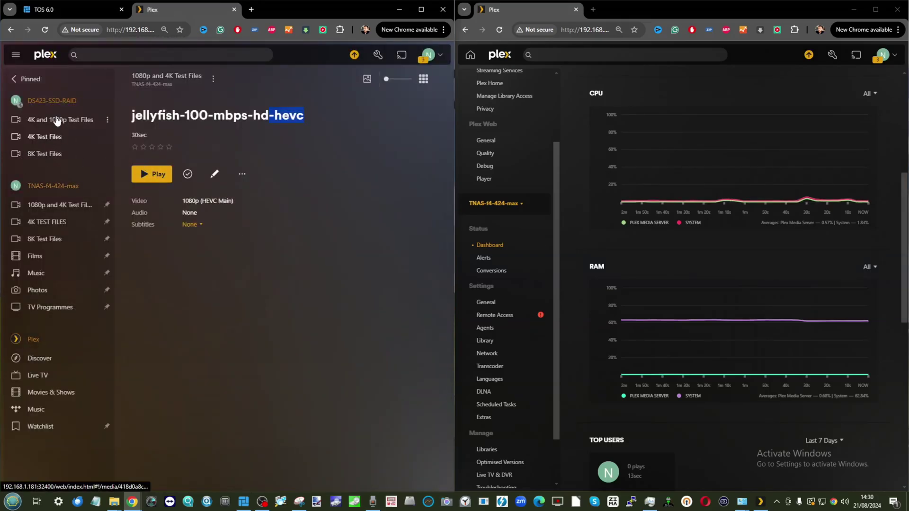
- Open the 4K TEST FILES library and play the Roast Duck 4K HEVC 60 Mbps clip
click(63, 185)
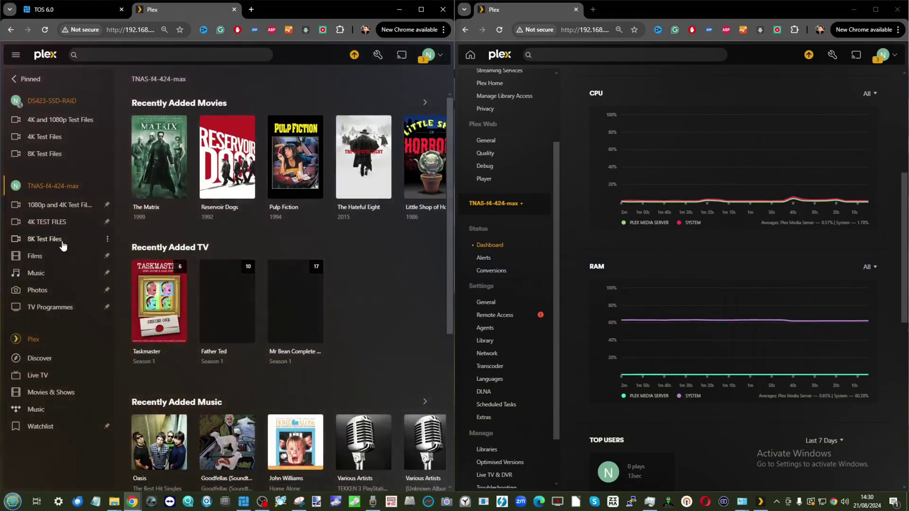
click(46, 222)
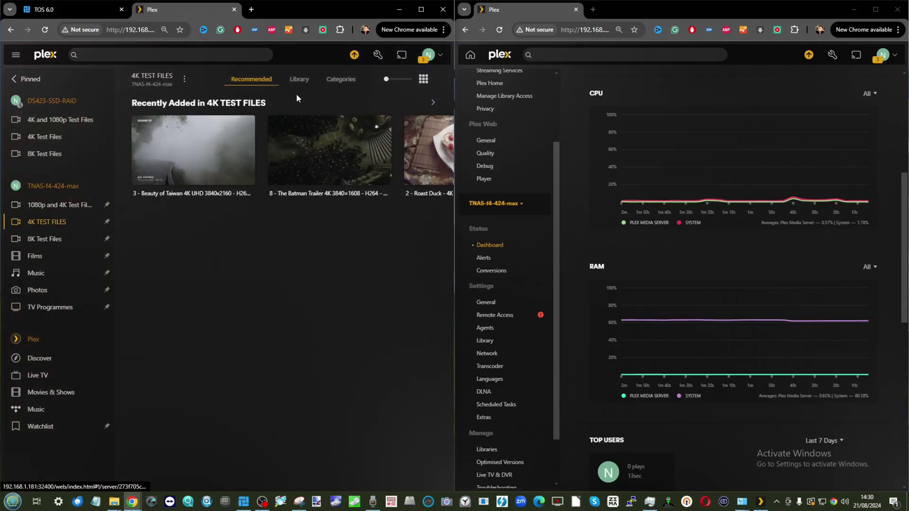
click(299, 79)
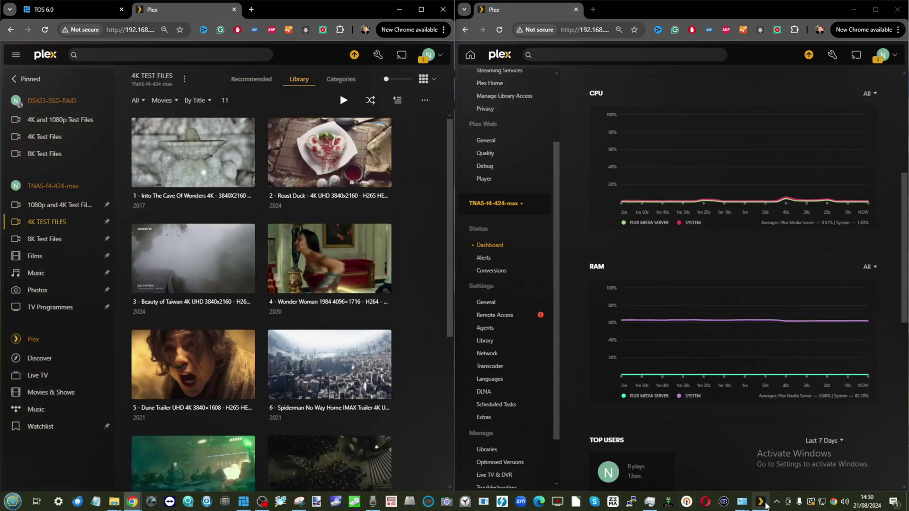
click(761, 503)
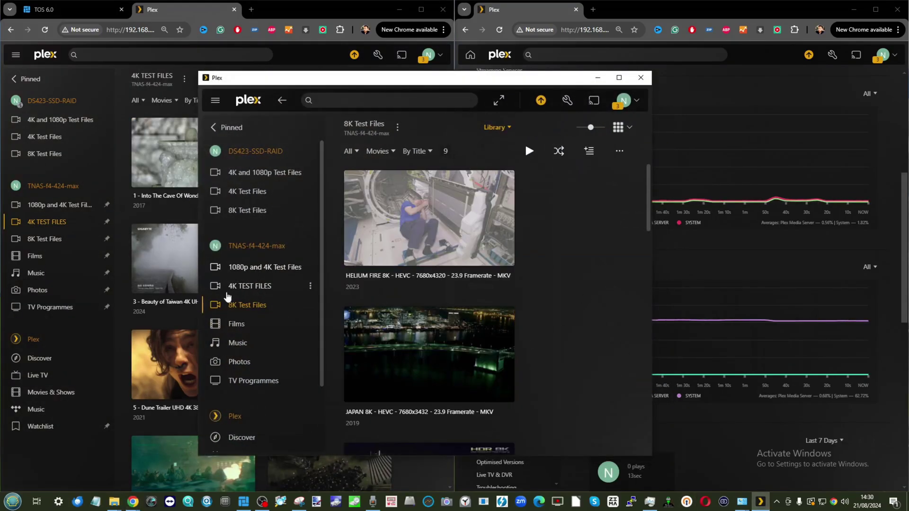
click(227, 293)
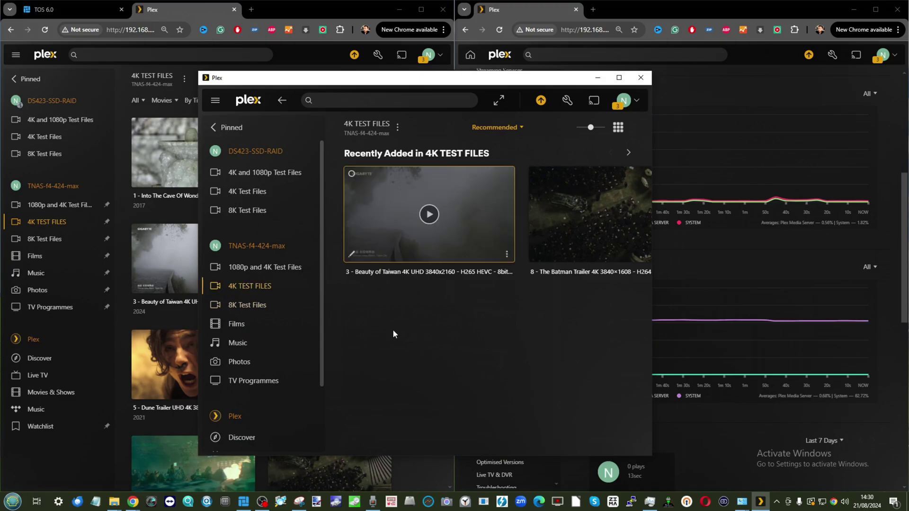
click(630, 77)
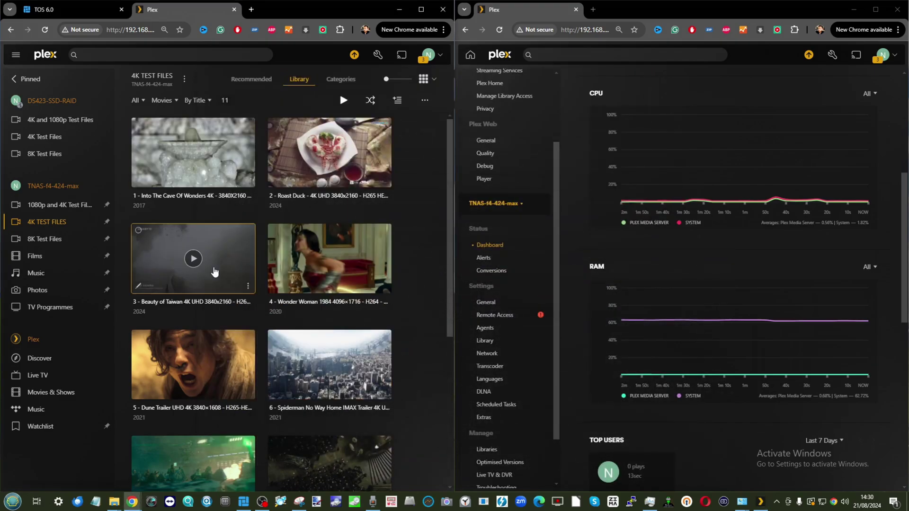
click(365, 151)
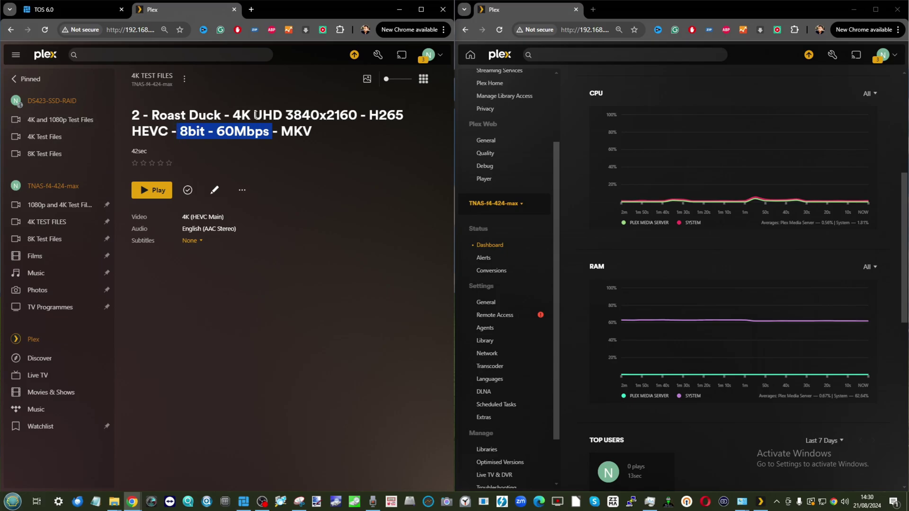
click(151, 192)
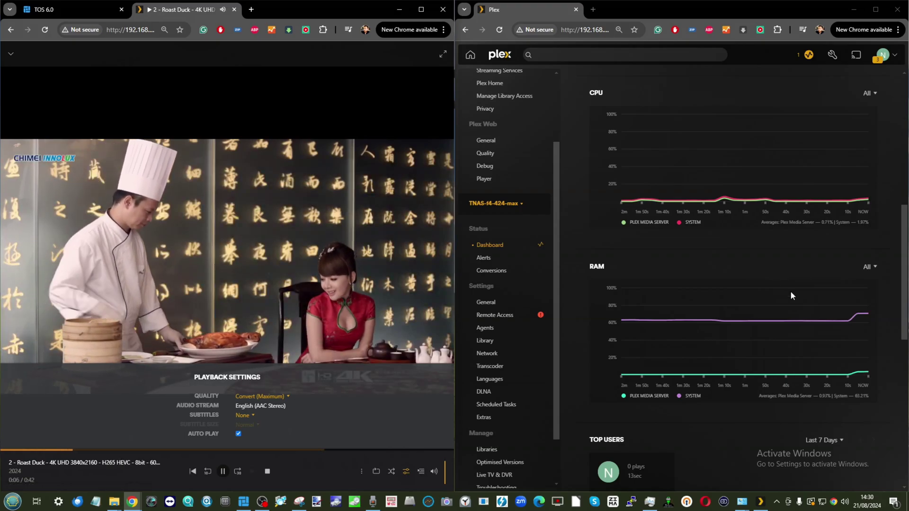
- Inspect Now Playing for Roast Duck's hardware transcode from 4K HEVC to 4K H264 and CPU/RAM graphs
scroll(788, 300, up, 8)
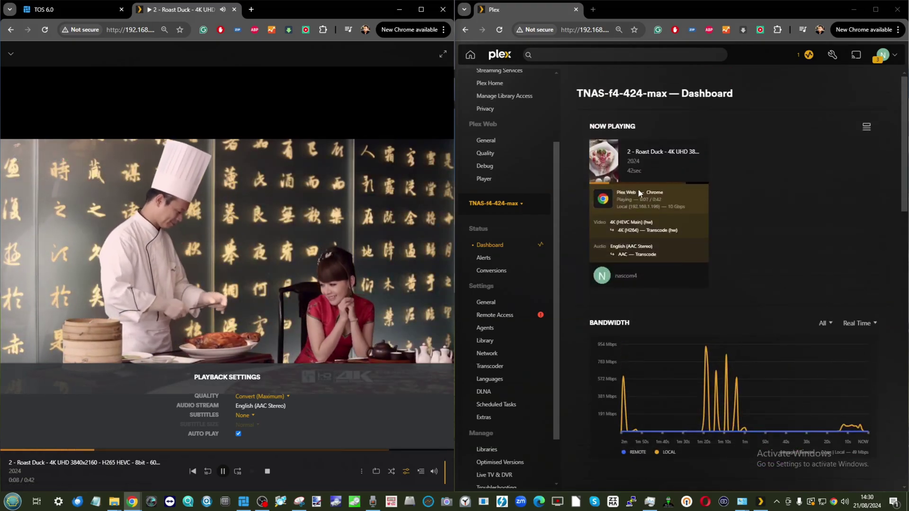
drag(653, 222, 607, 225)
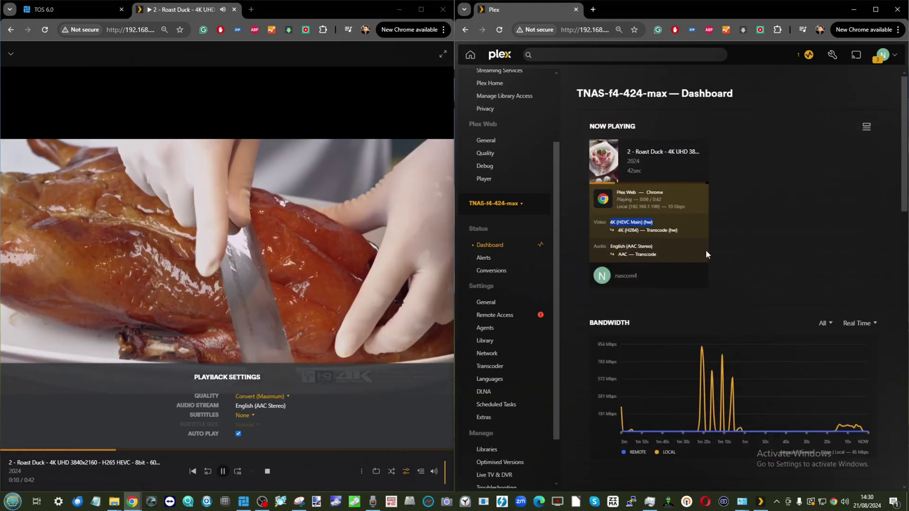
scroll(705, 249, down, 2)
drag(658, 158, 627, 158)
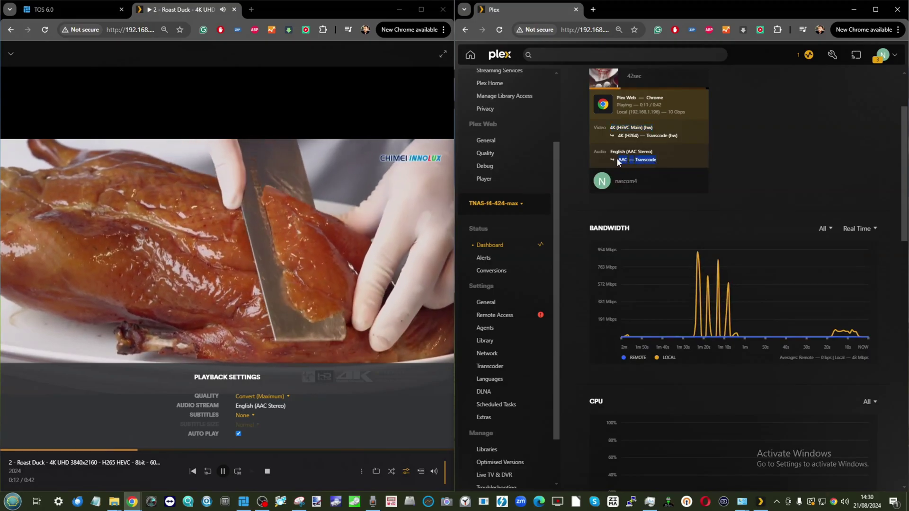
scroll(733, 225, down, 7)
scroll(715, 230, up, 2)
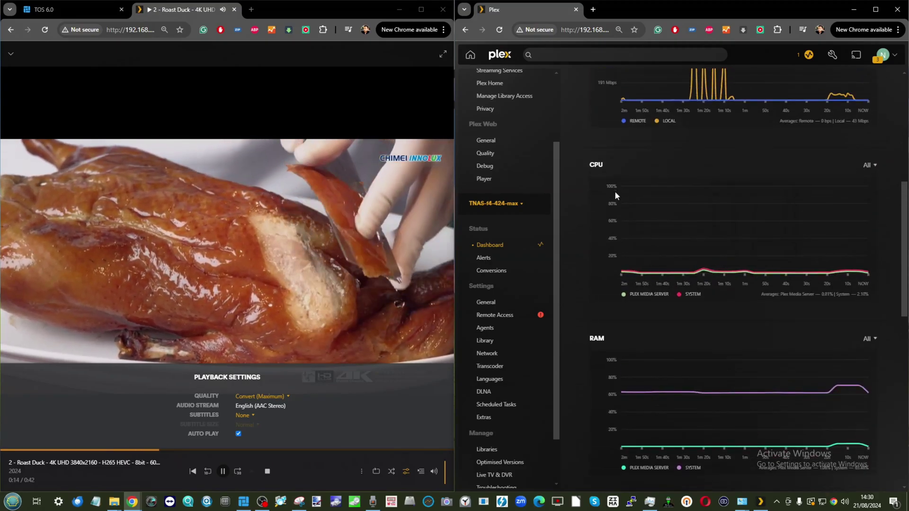
mouse_move(868, 275)
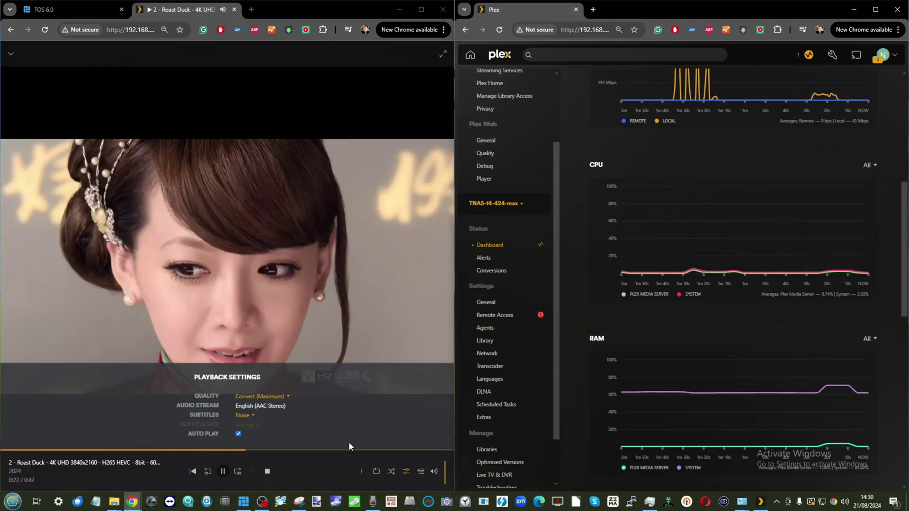
- Stop browser playback and play Roast Duck in the Plex desktop app, showing its playback settings
click(268, 472)
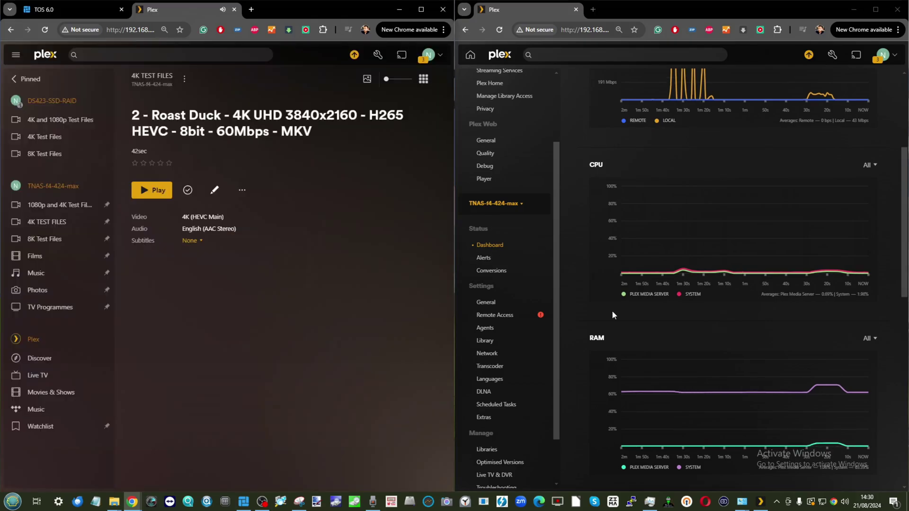
click(760, 504)
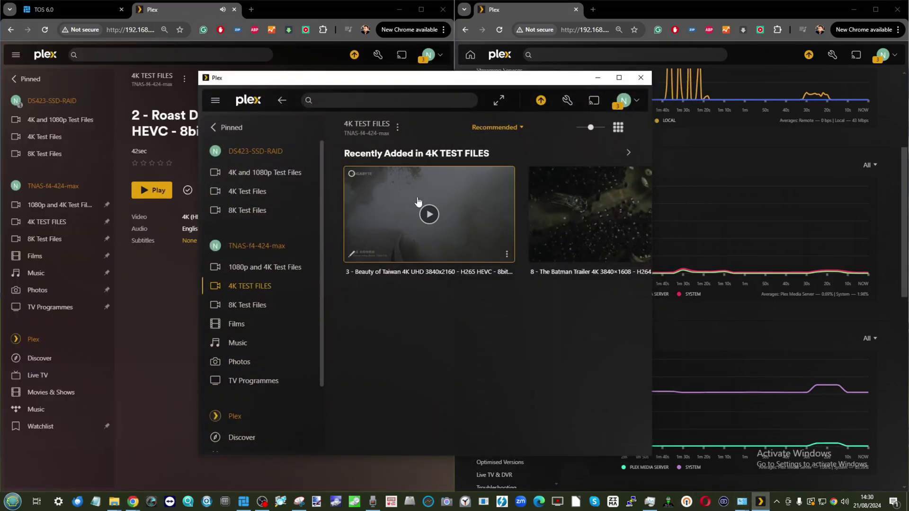
click(485, 171)
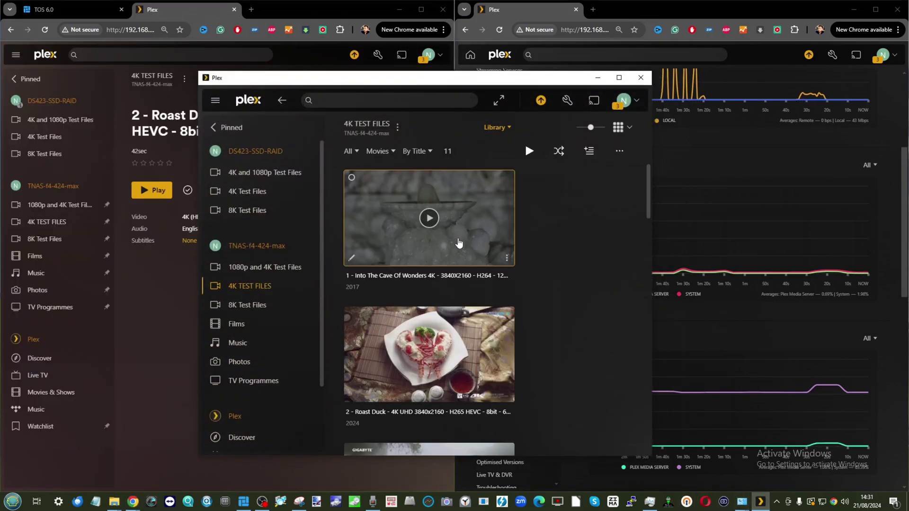
scroll(454, 247, down, 3)
click(430, 271)
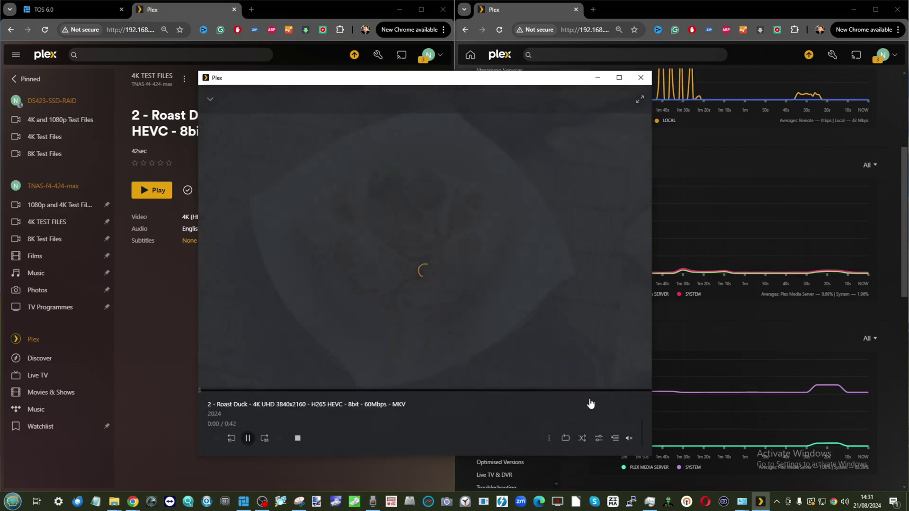
click(598, 438)
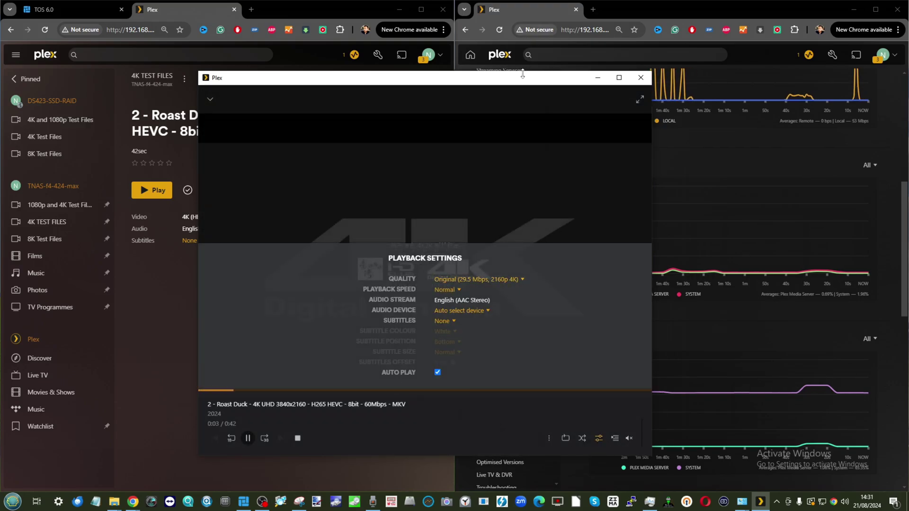
- Check resource usage in Task Manager, then scroll the dashboard back up
drag(522, 74, 363, 59)
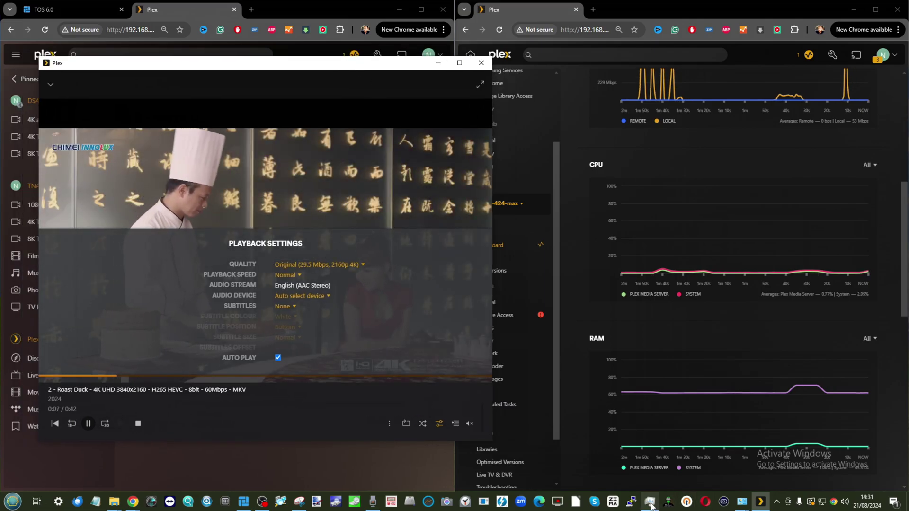
key(ctrl+shift+Escape)
drag(206, 61, 296, 58)
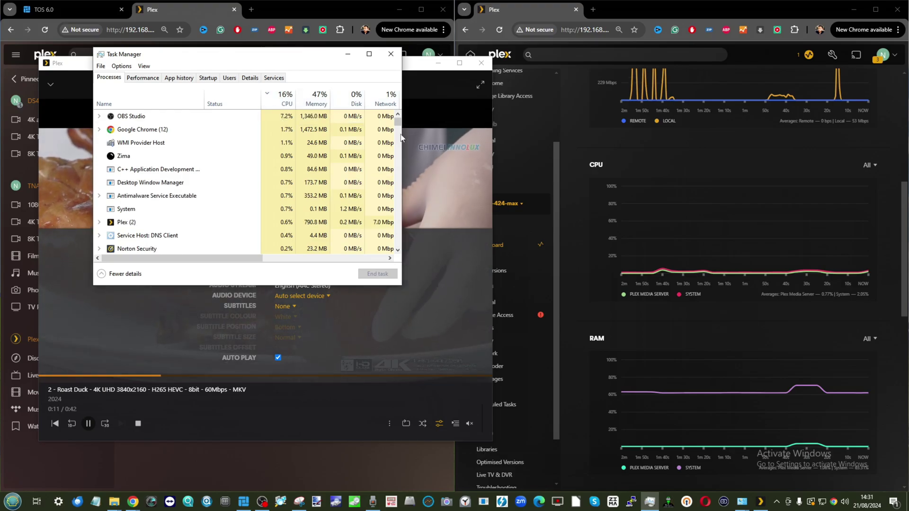
click(348, 53)
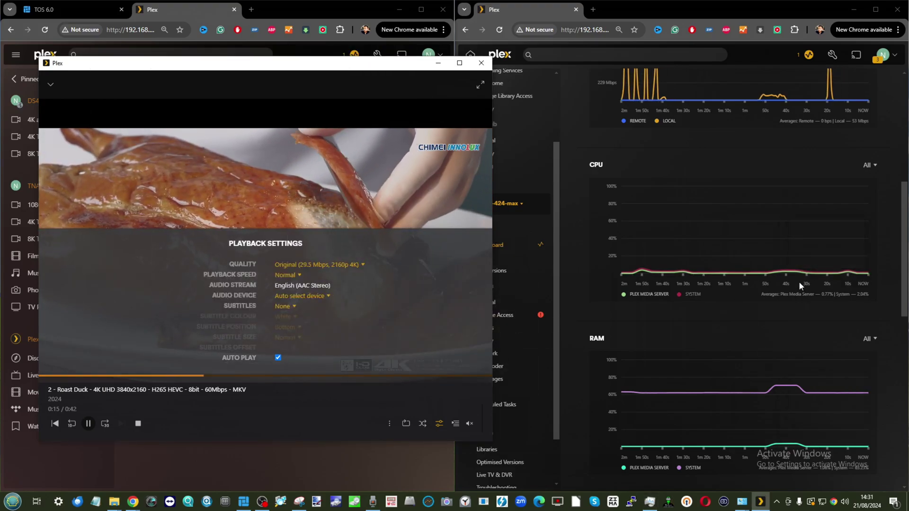
scroll(776, 313, up, 6)
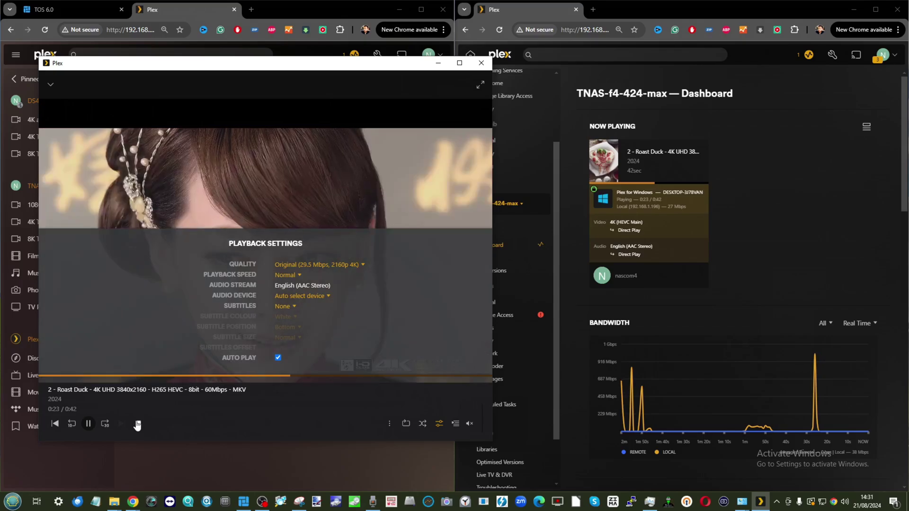
- Stop the app player and play Roast Duck in the browser converted to 720p at 2 Mbps
click(138, 425)
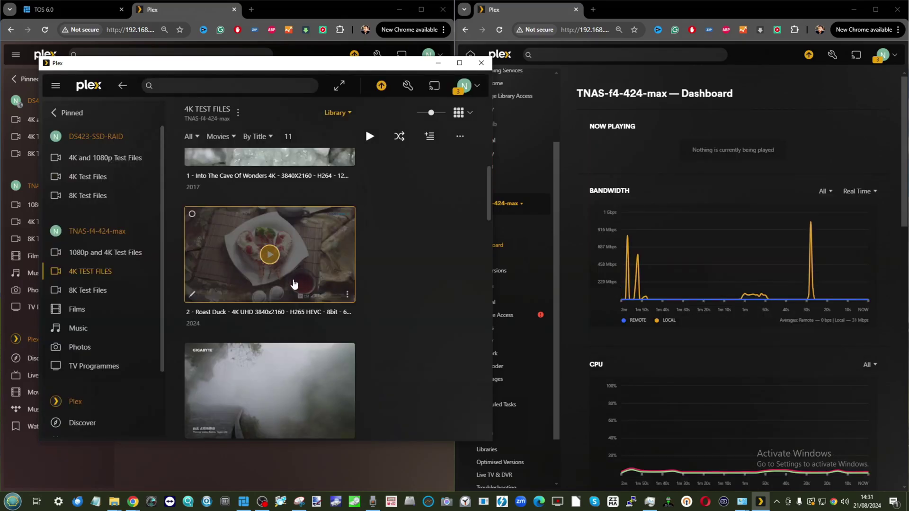
drag(279, 78, 675, 68)
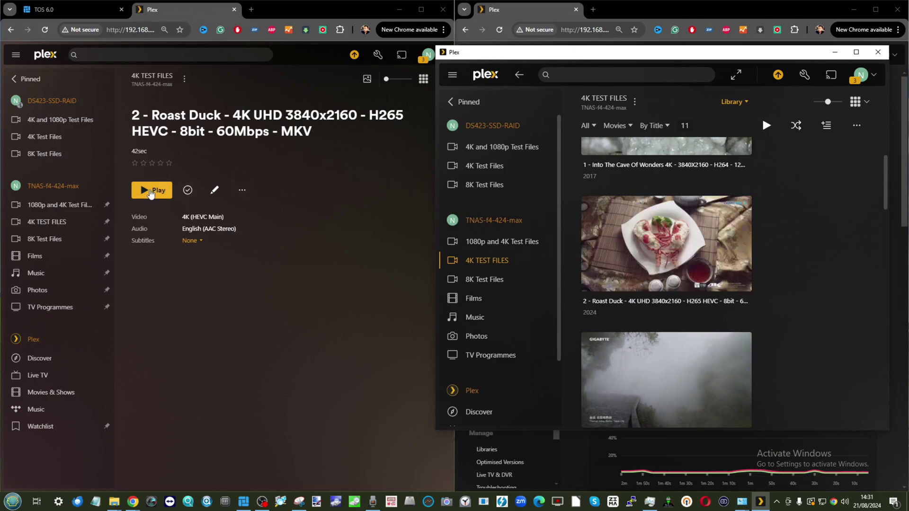
click(149, 191)
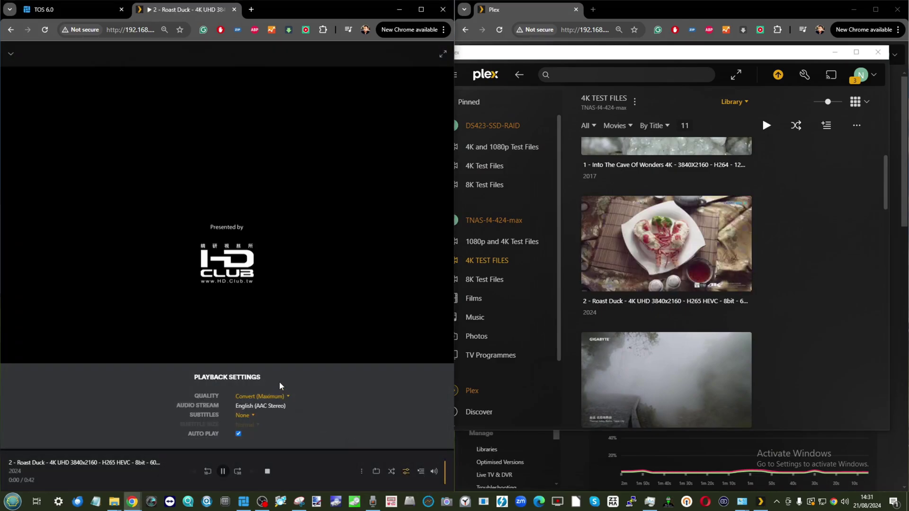
click(277, 398)
click(268, 382)
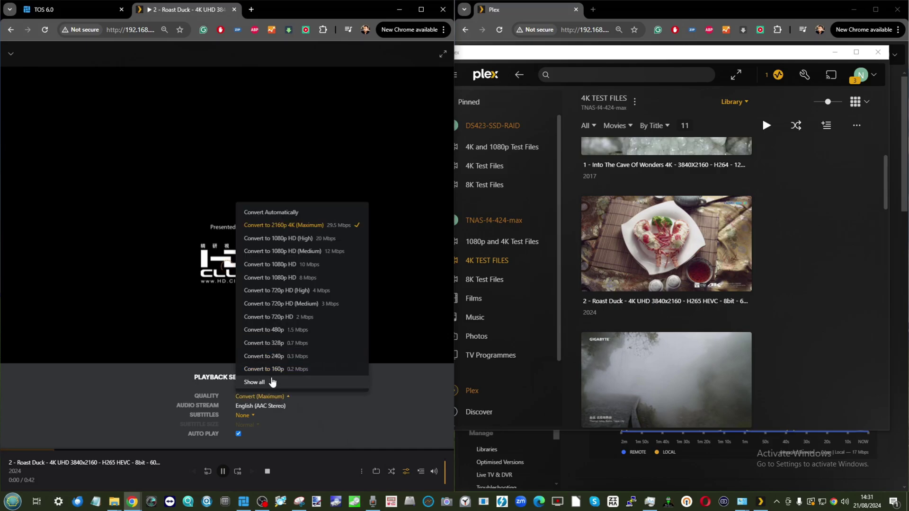
click(286, 317)
click(647, 244)
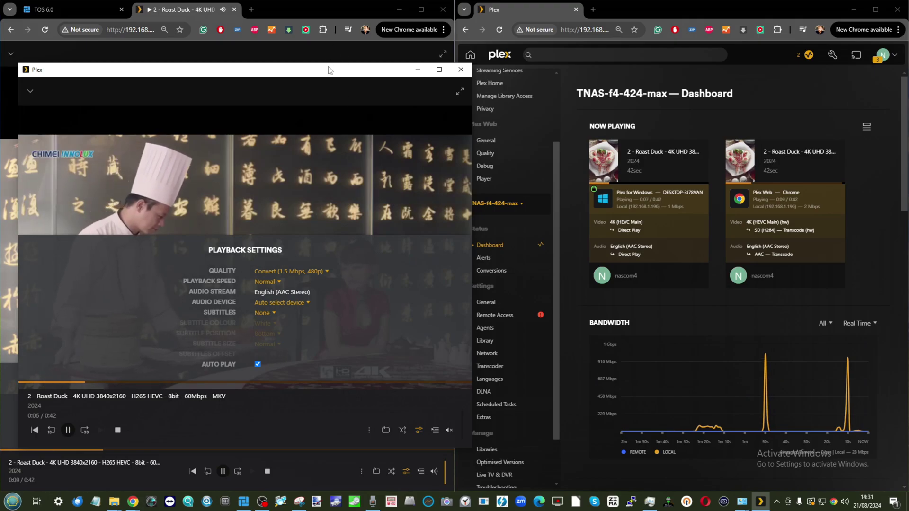
- Move the Plex player window aside and scroll the dashboard to review both Roast Duck streams
drag(329, 71, 396, 55)
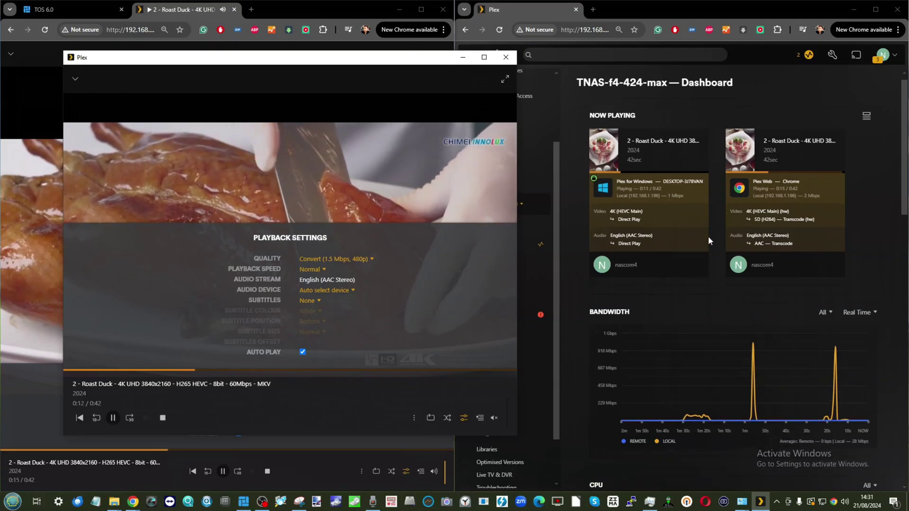
scroll(708, 236, down, 2)
scroll(710, 237, down, 6)
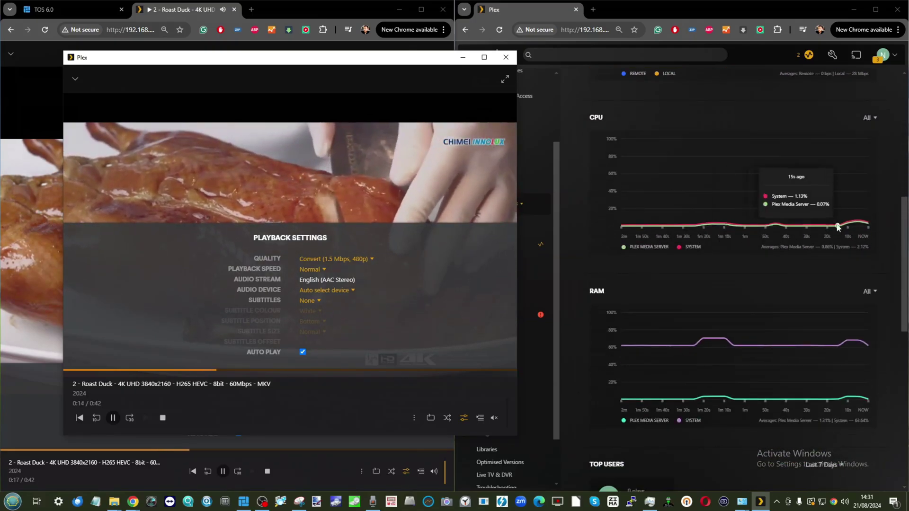
mouse_move(856, 347)
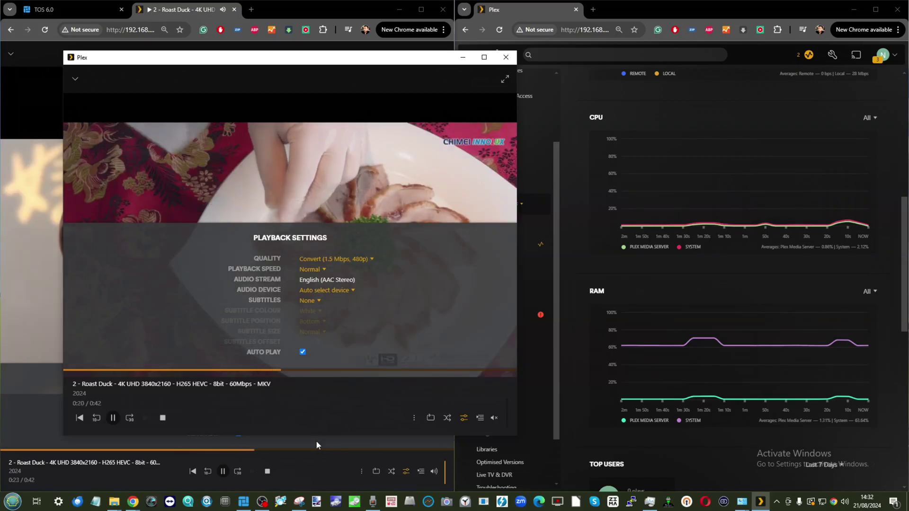
scroll(694, 277, up, 5)
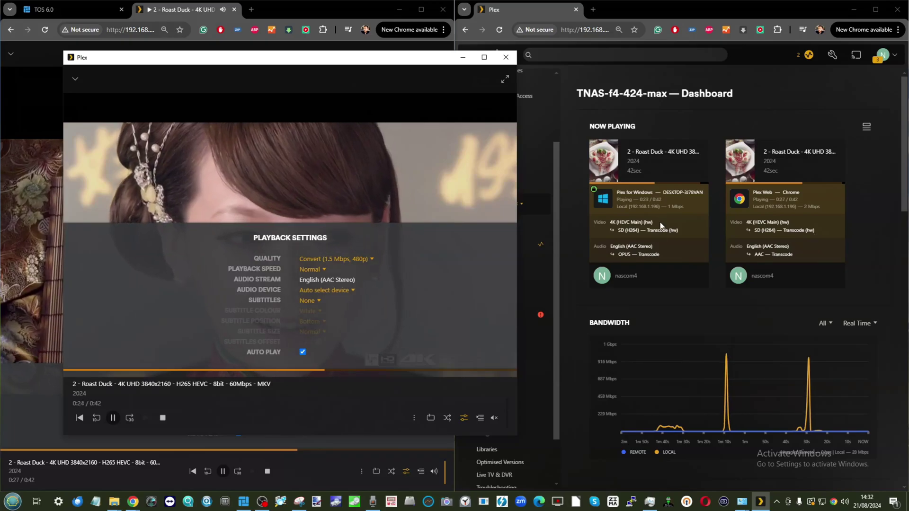
scroll(781, 329, down, 7)
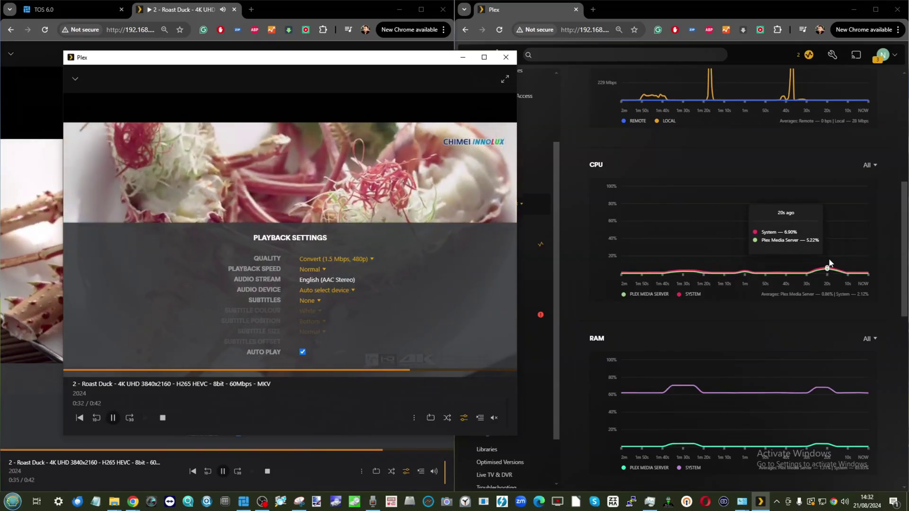
drag(376, 58, 737, 76)
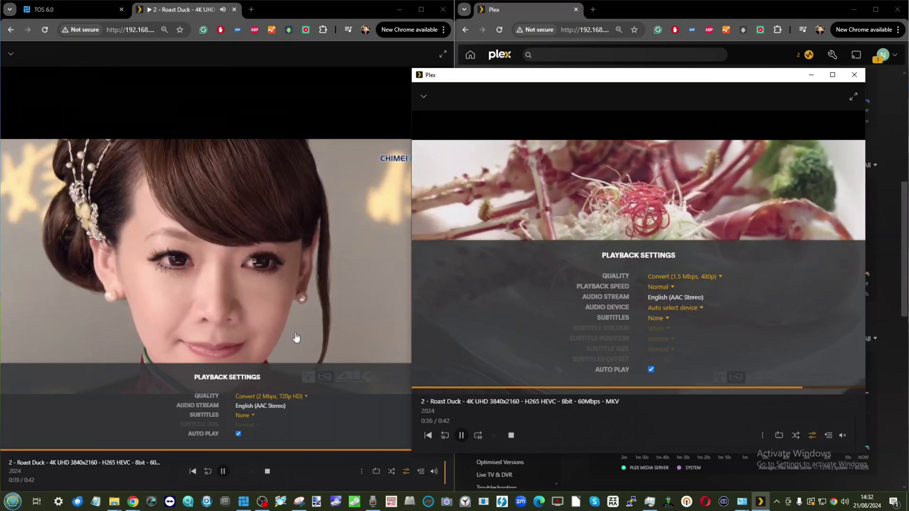
- Stop Roast Duck in both players and open Beauty of Taiwan 4K from the 4K TEST FILES library
click(512, 435)
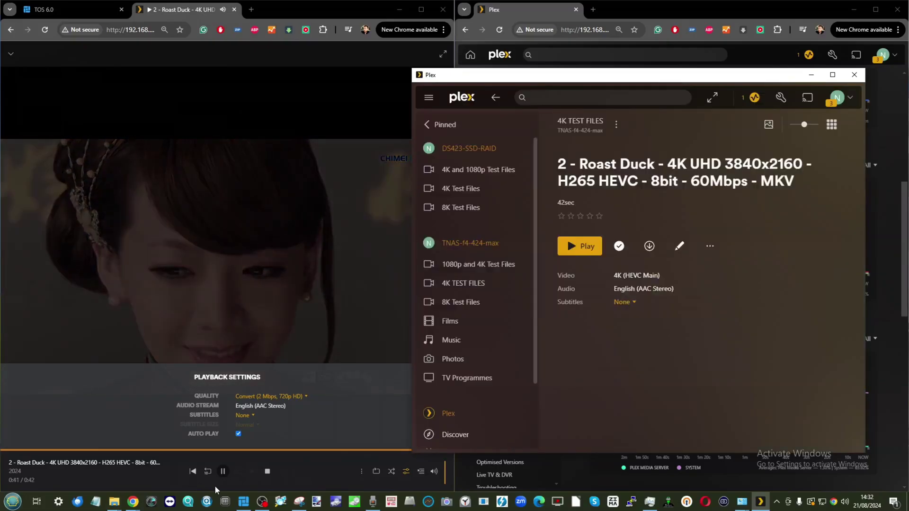
click(267, 472)
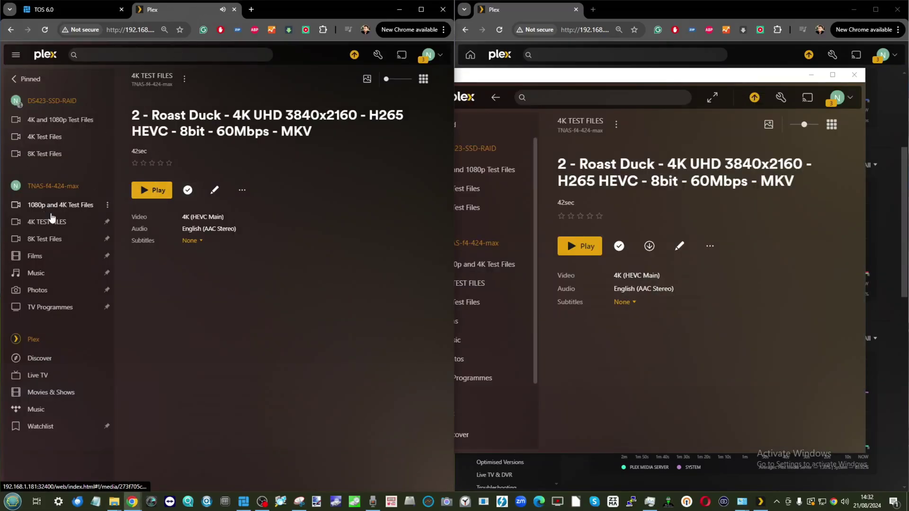
click(58, 189)
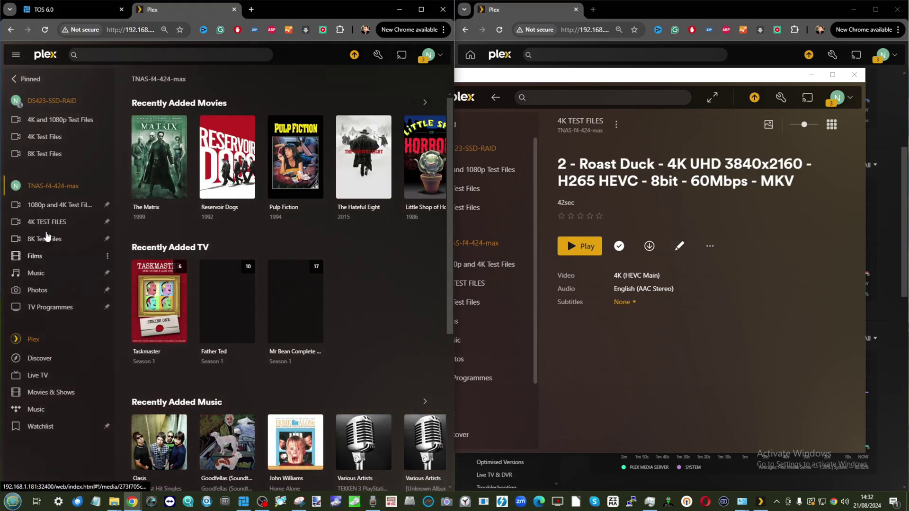
click(58, 229)
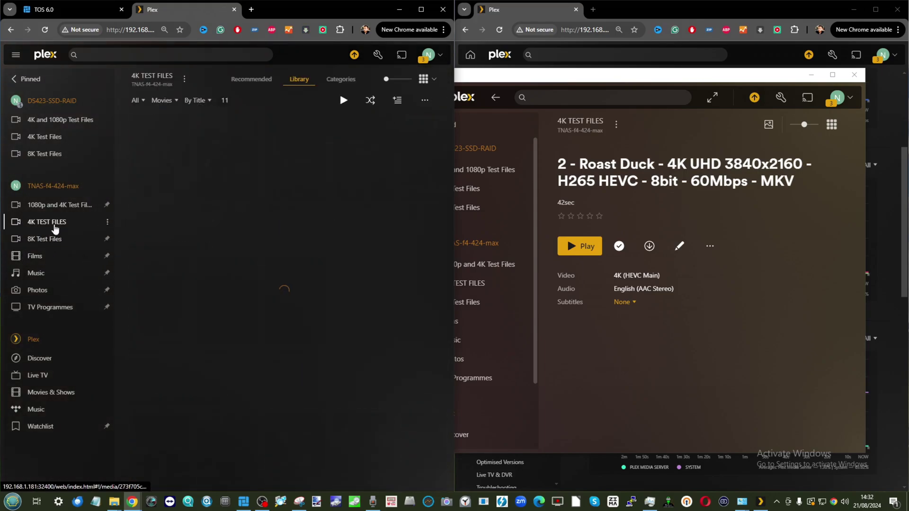
scroll(254, 223, down, 1)
click(199, 259)
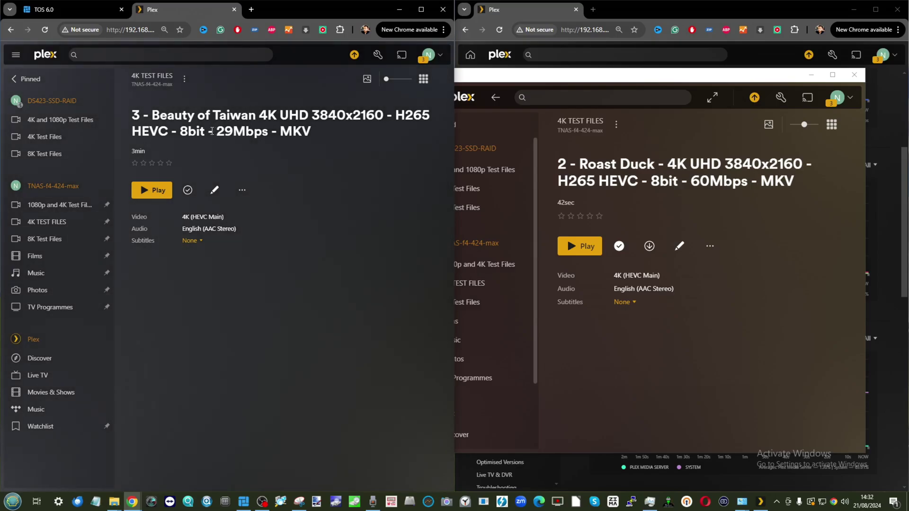
drag(749, 183, 689, 181)
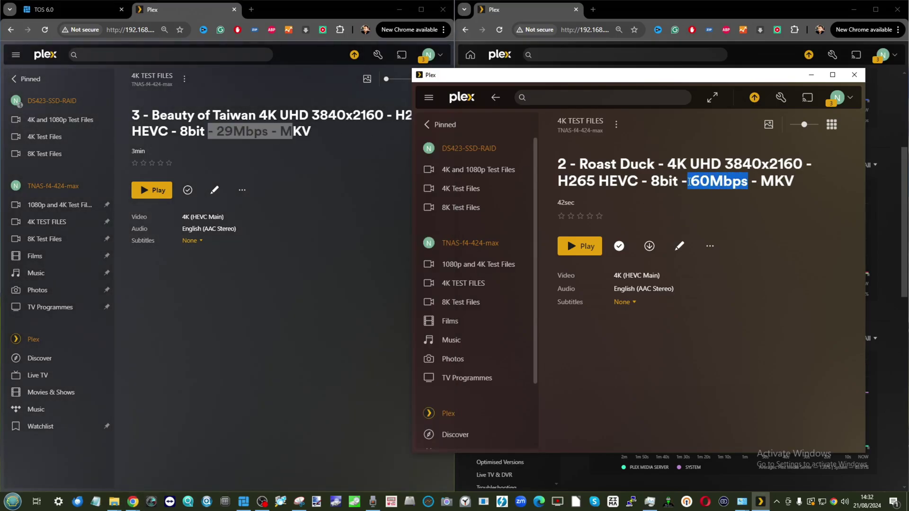
drag(751, 182, 701, 181)
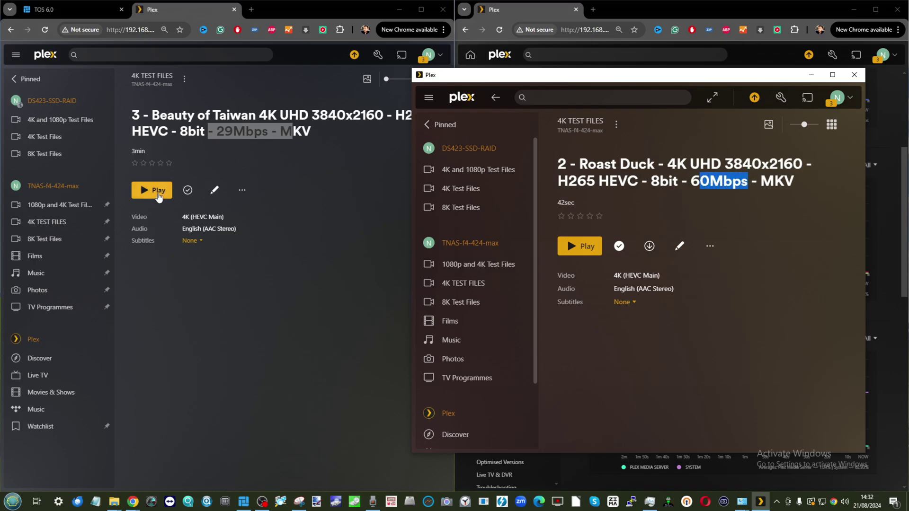
- Play Beauty of Taiwan 4K in the browser and in the desktop player
click(158, 192)
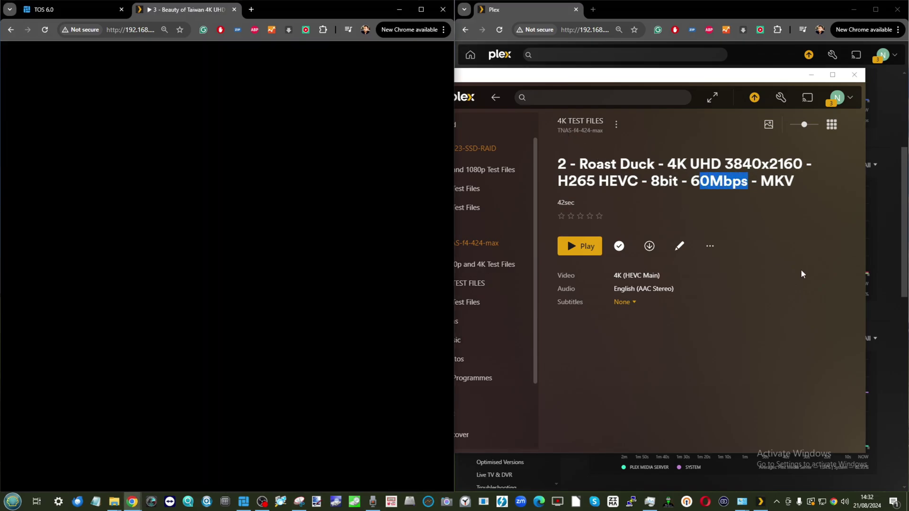
click(802, 270)
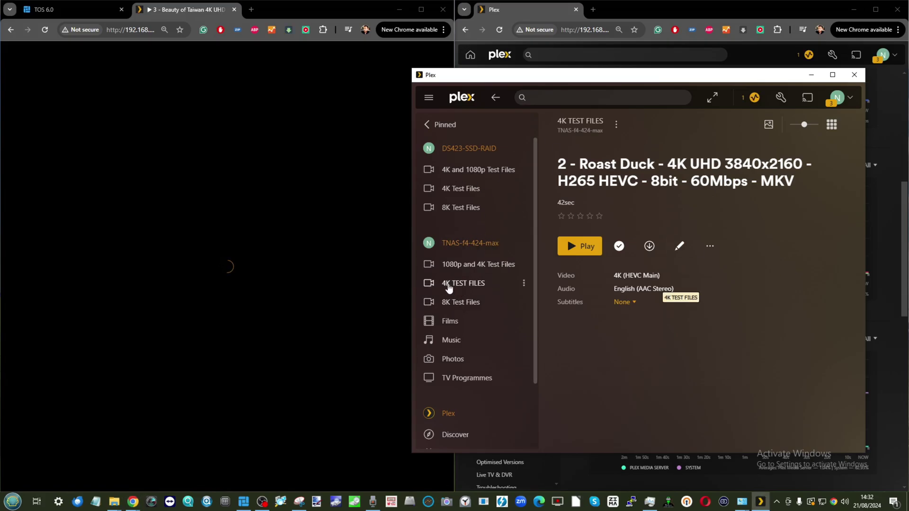
click(449, 285)
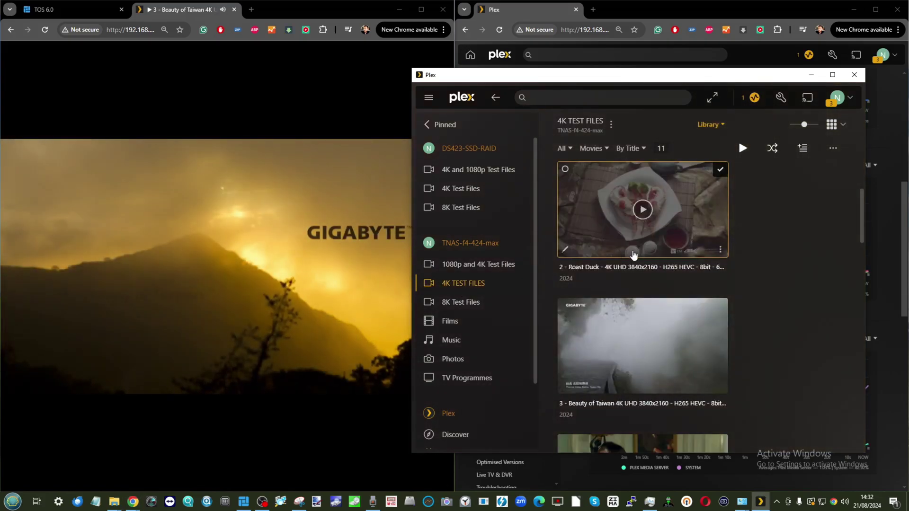
scroll(633, 254, down, 2)
click(704, 237)
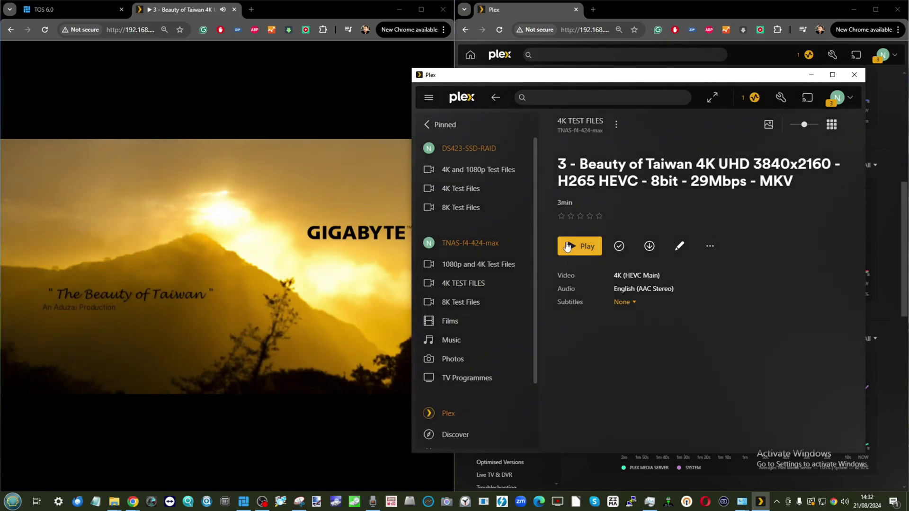
click(567, 246)
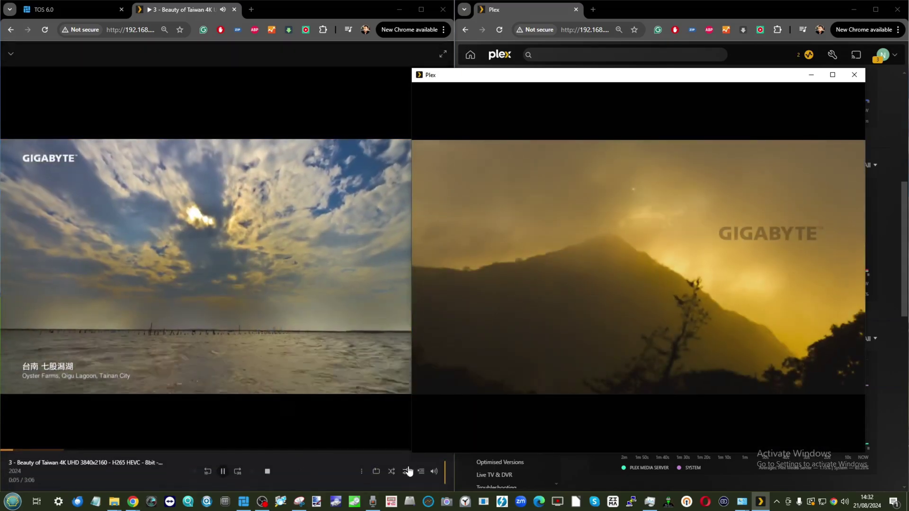
- Show each player's playback quality settings and check the dashboard's CPU/RAM charts
click(407, 471)
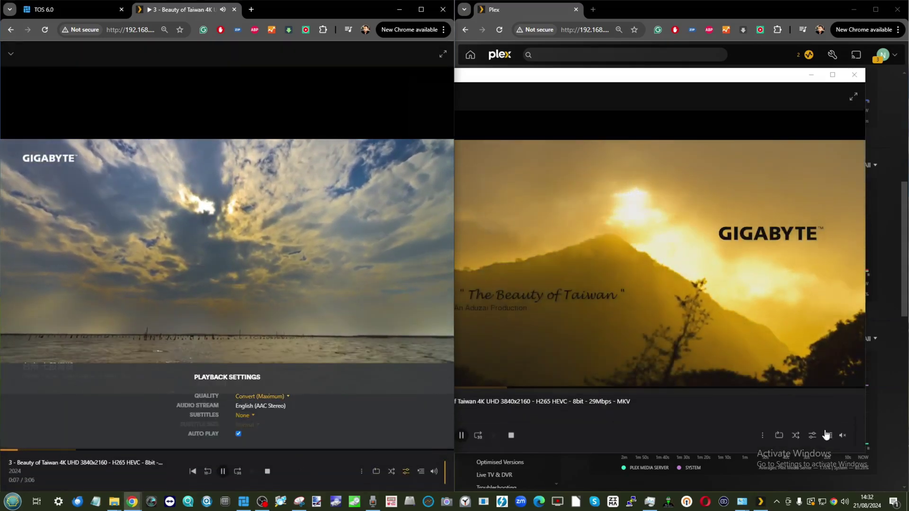
click(811, 435)
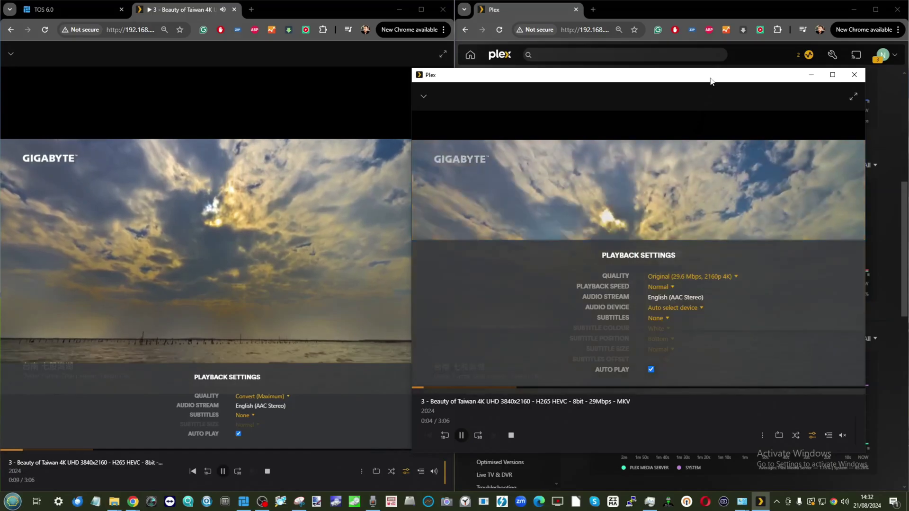
drag(710, 81, 365, 71)
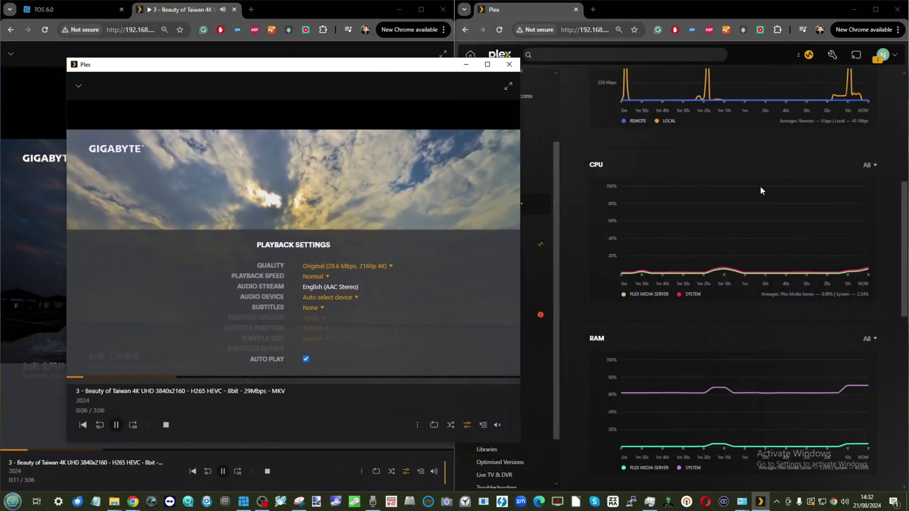
scroll(808, 292, up, 6)
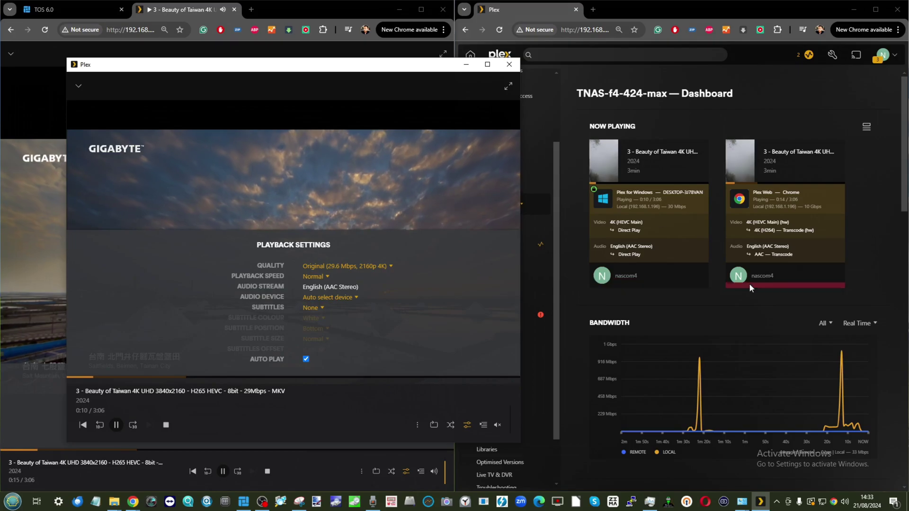
scroll(751, 286, down, 6)
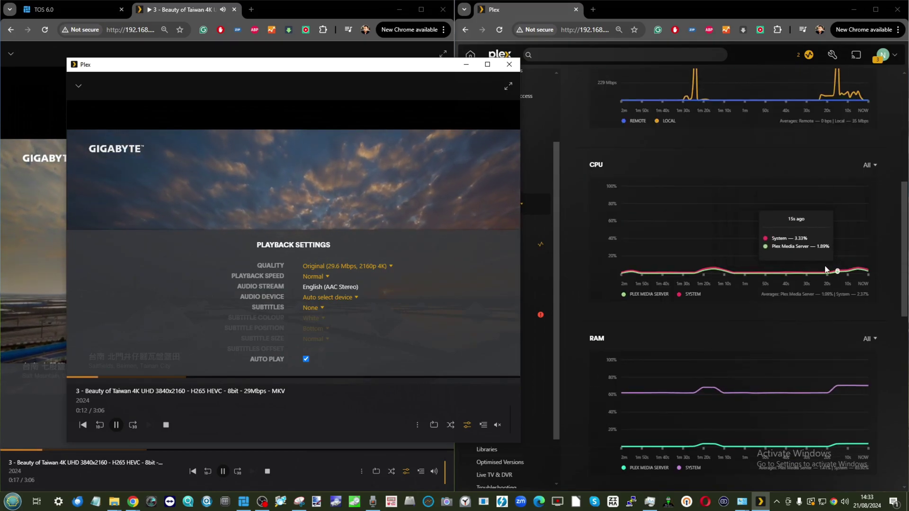
drag(443, 99, 791, 112)
click(179, 13)
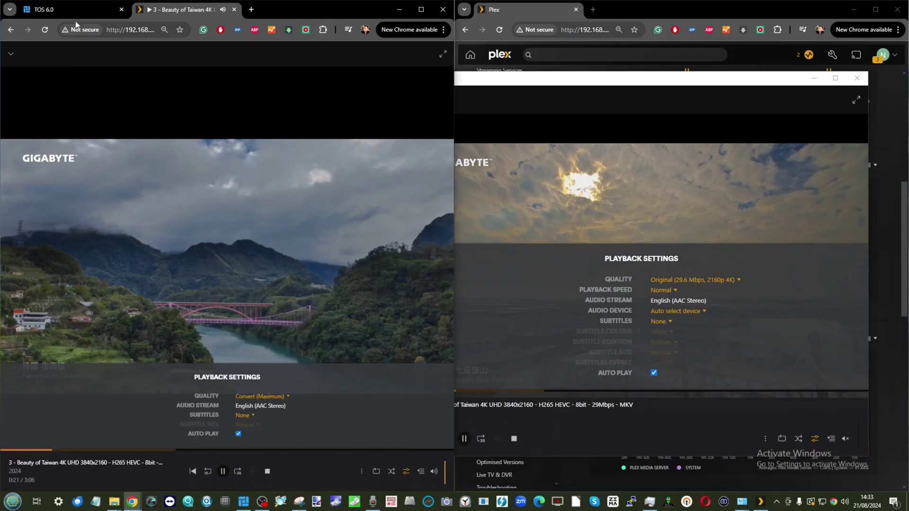
- Bring the Into The Cave Of Wonders and Roast Duck playback windows forward
right_click(169, 10)
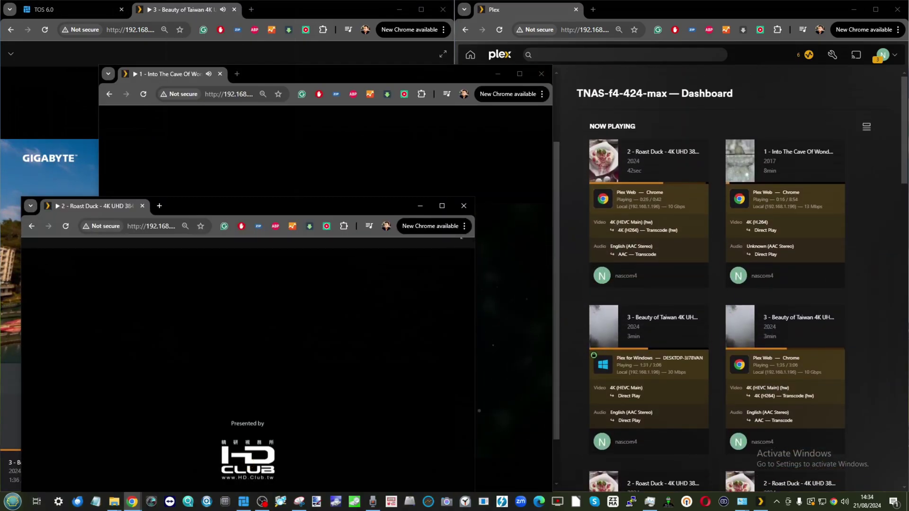
click(287, 74)
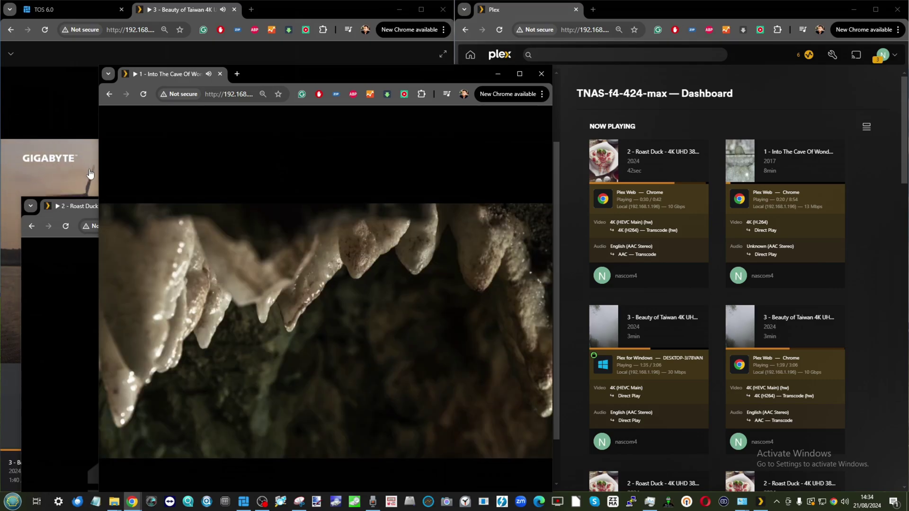
click(76, 207)
scroll(701, 217, down, 1)
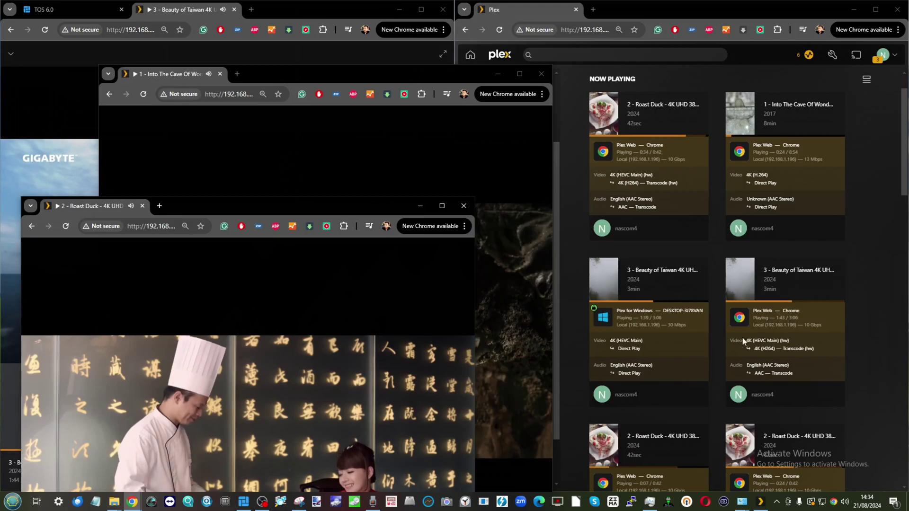
- Scroll the Plex Dashboard through Now Playing, Bandwidth, CPU and RAM
scroll(787, 180, down, 4)
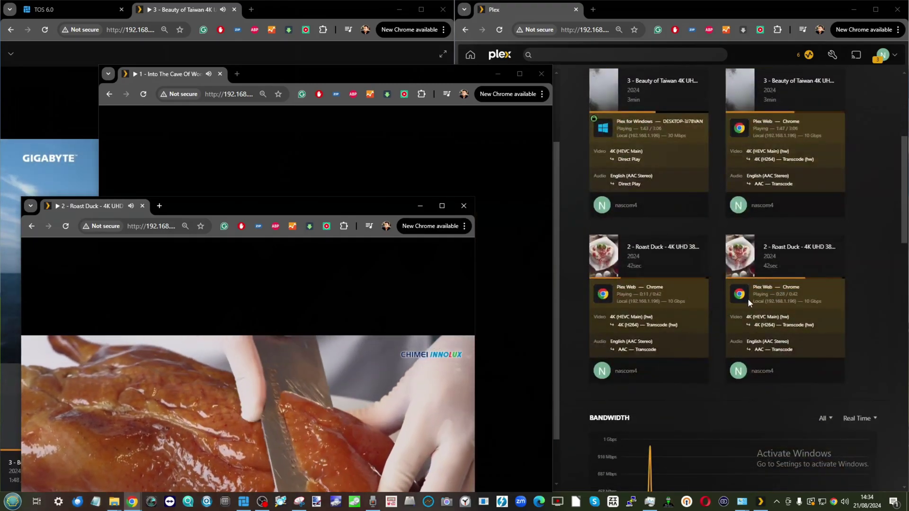
scroll(748, 298, down, 7)
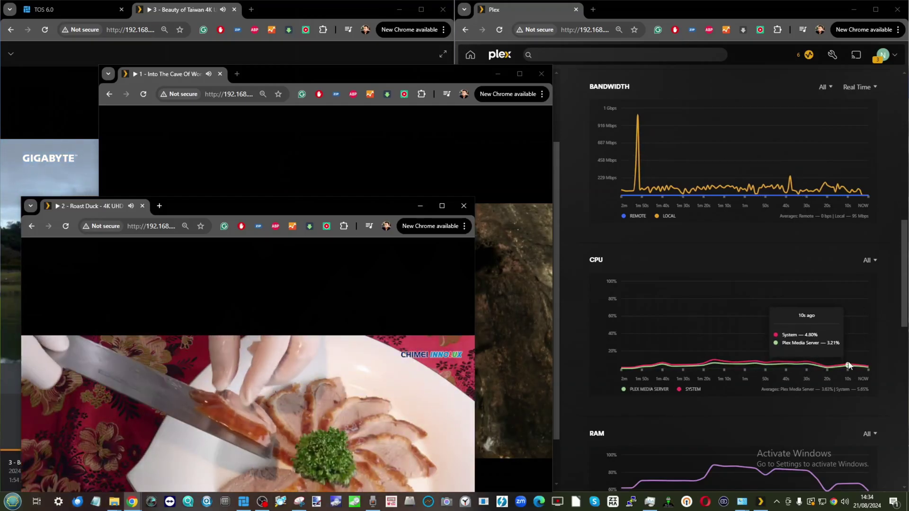
scroll(848, 365, down, 3)
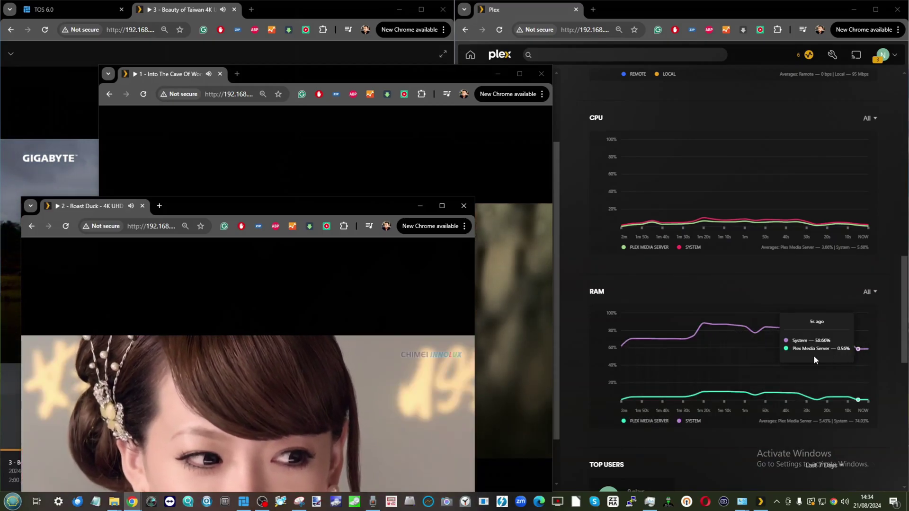
scroll(814, 361, down, 4)
scroll(805, 361, up, 12)
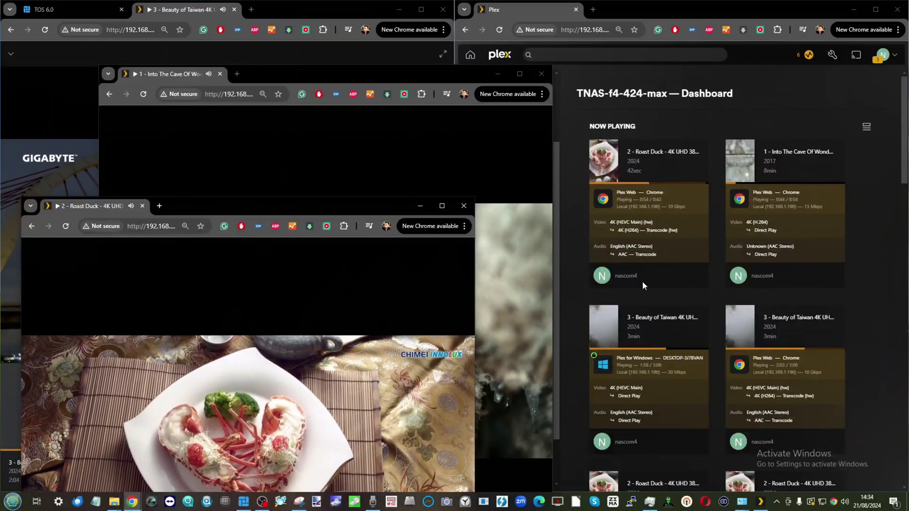
scroll(766, 243, down, 5)
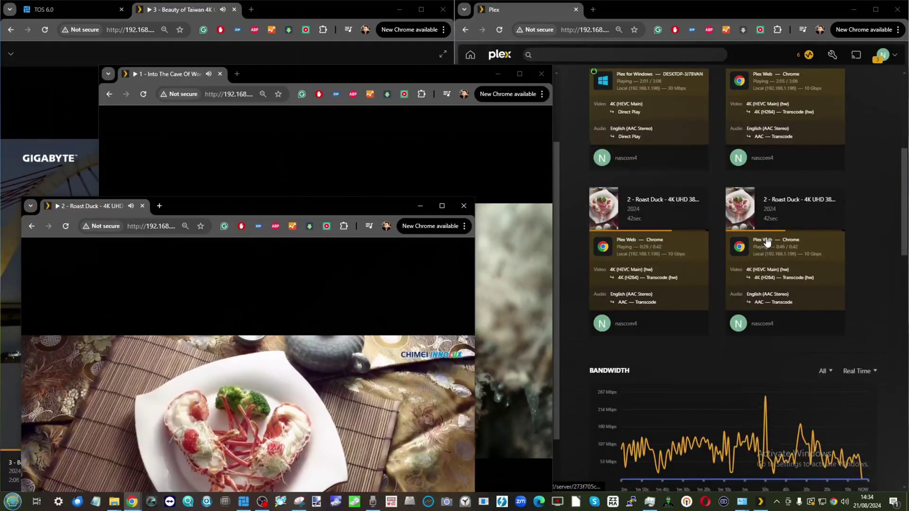
scroll(768, 241, down, 6)
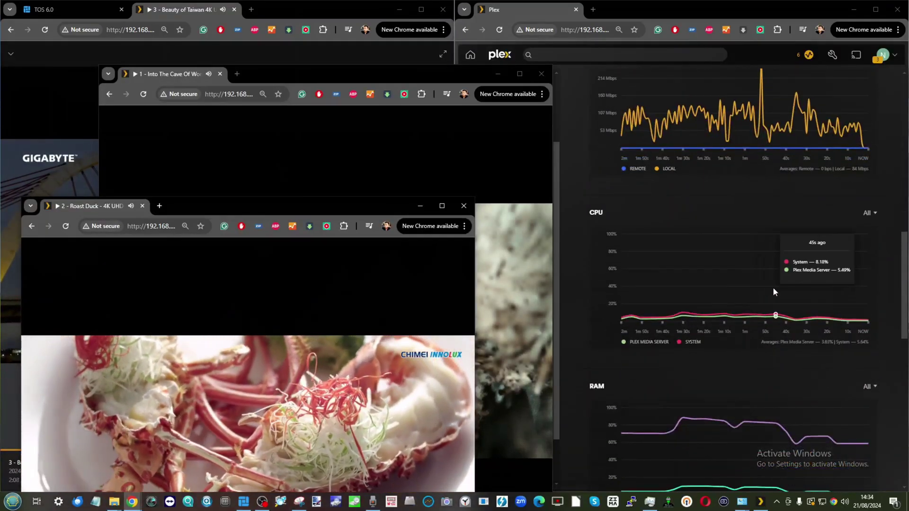
scroll(754, 282, up, 1)
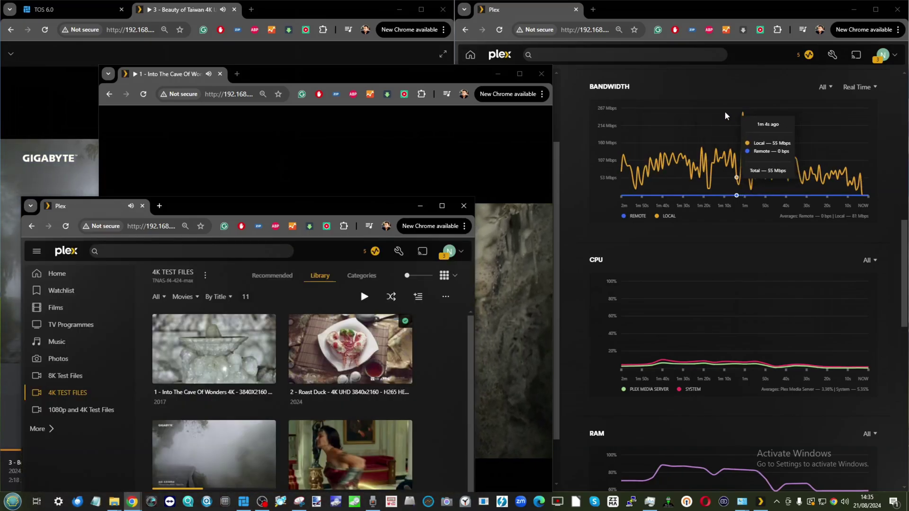
scroll(773, 326, down, 2)
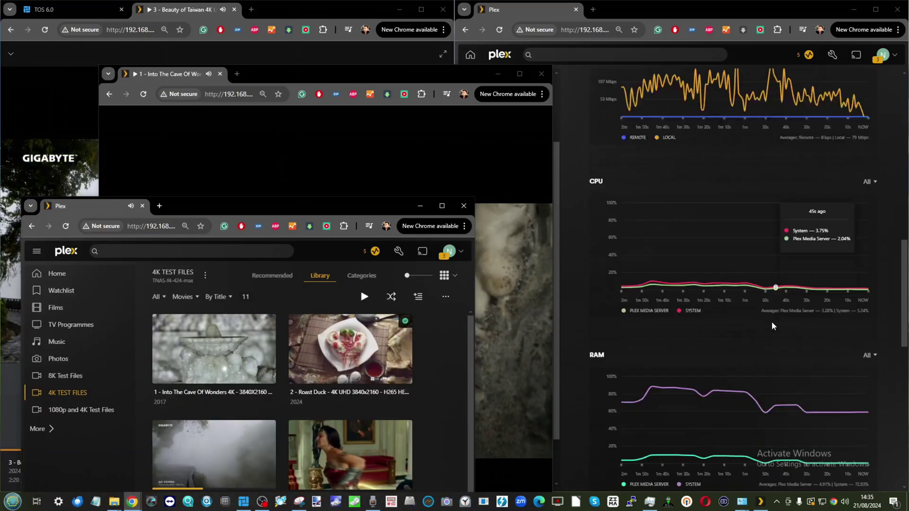
scroll(771, 341, down, 8)
scroll(772, 367, up, 20)
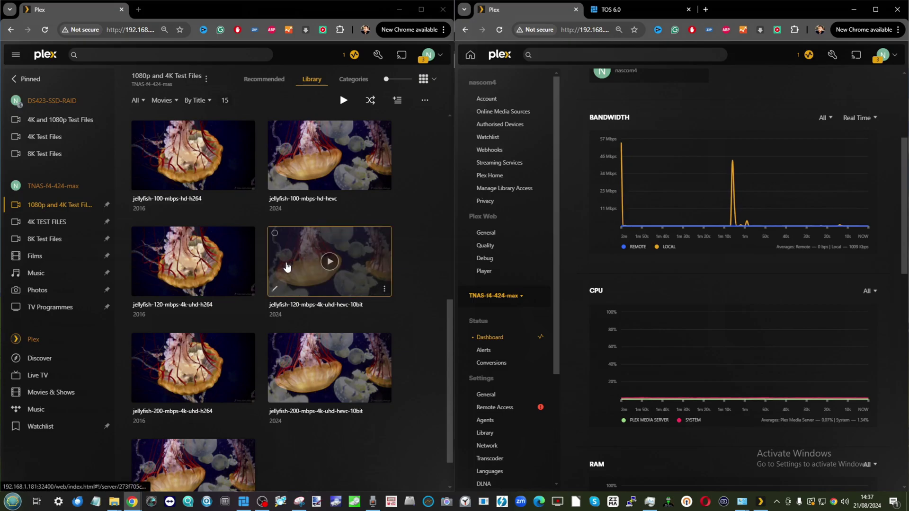
- Scroll the 1080p and 4K Test Files grid down to the jellyfish-400 clip
scroll(291, 268, down, 1)
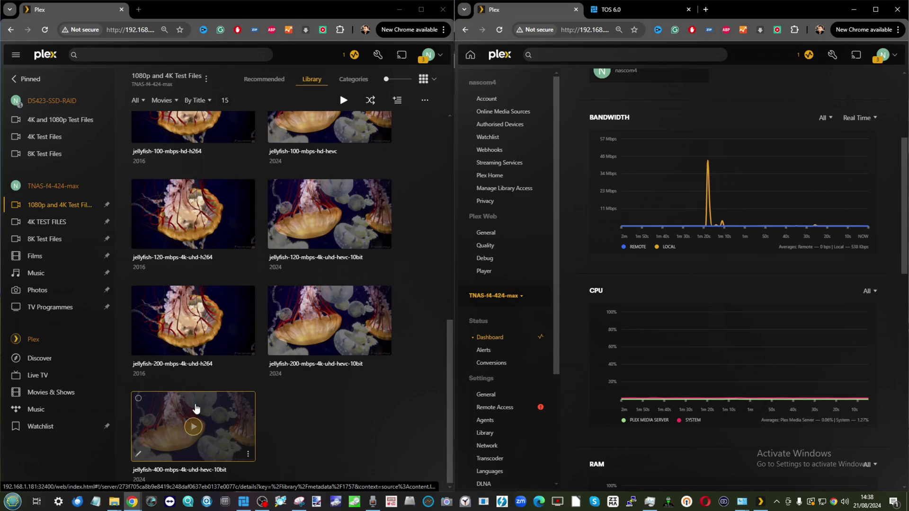
- Play jellyfish-120-mbps-4k-uhd-hevc-10bit with Convert Automatically quality, check the dashboard, then stop it
click(325, 219)
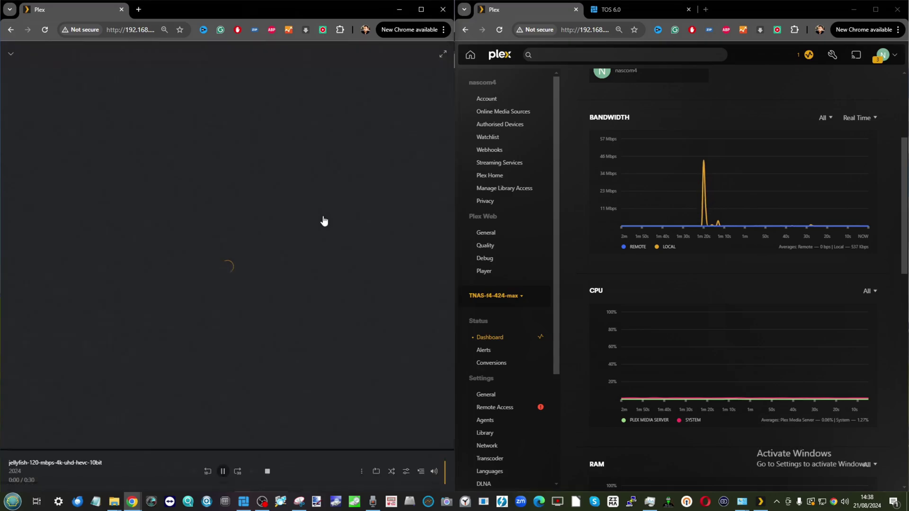
click(405, 472)
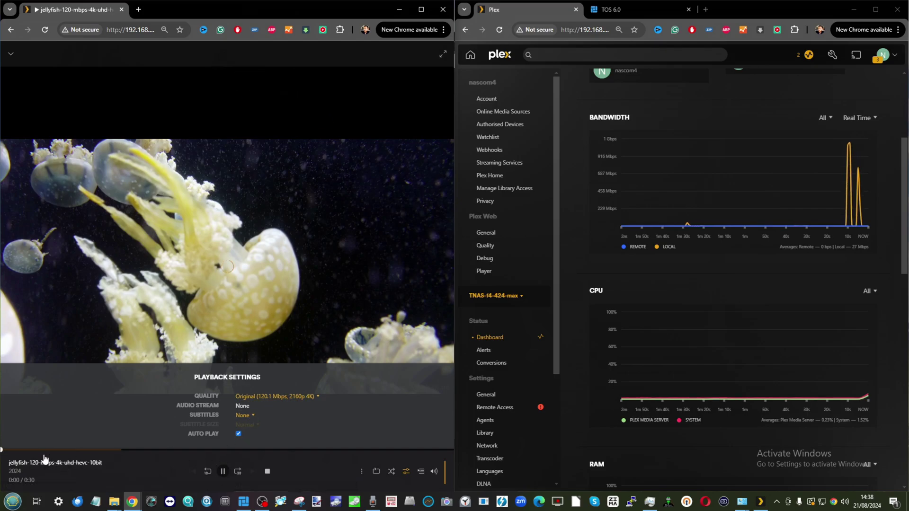
click(293, 400)
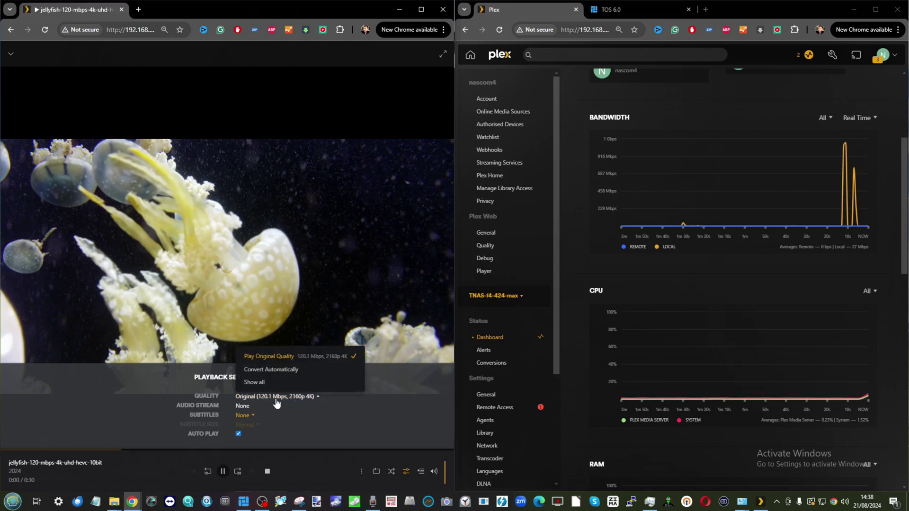
click(280, 369)
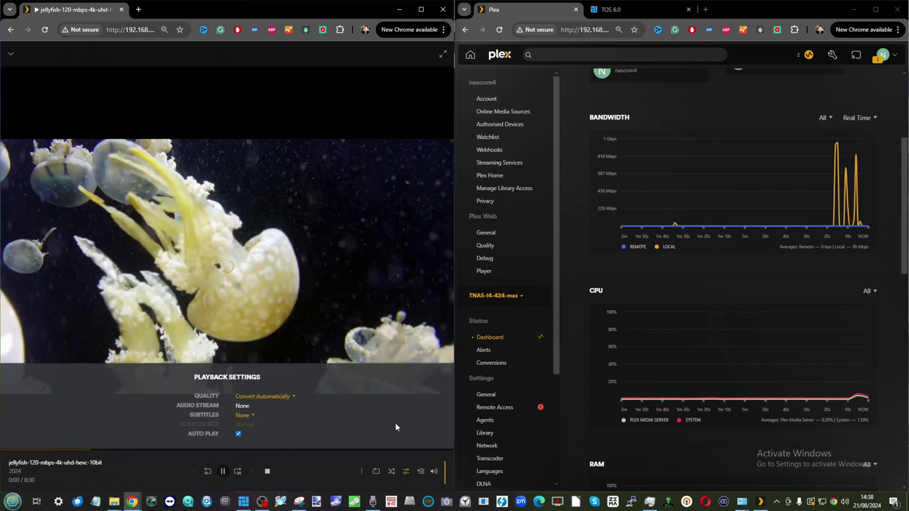
scroll(742, 238, down, 1)
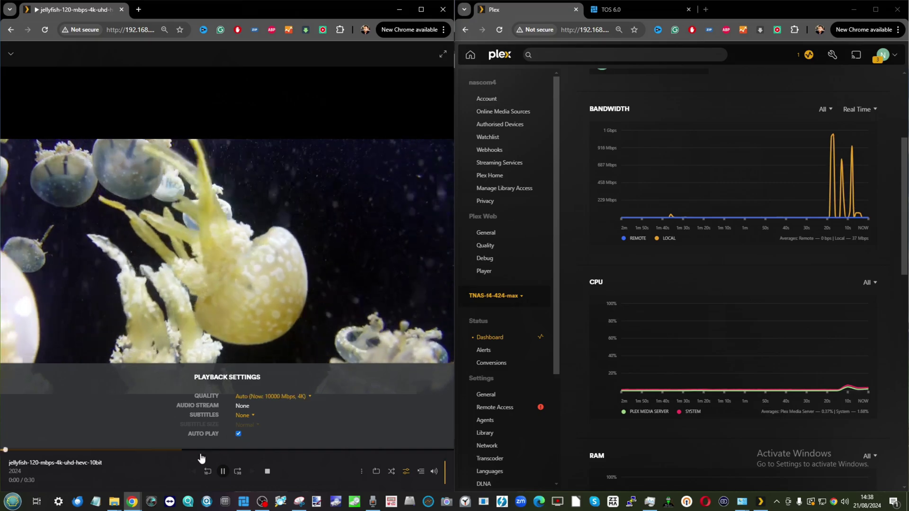
scroll(870, 354, down, 1)
mouse_move(836, 342)
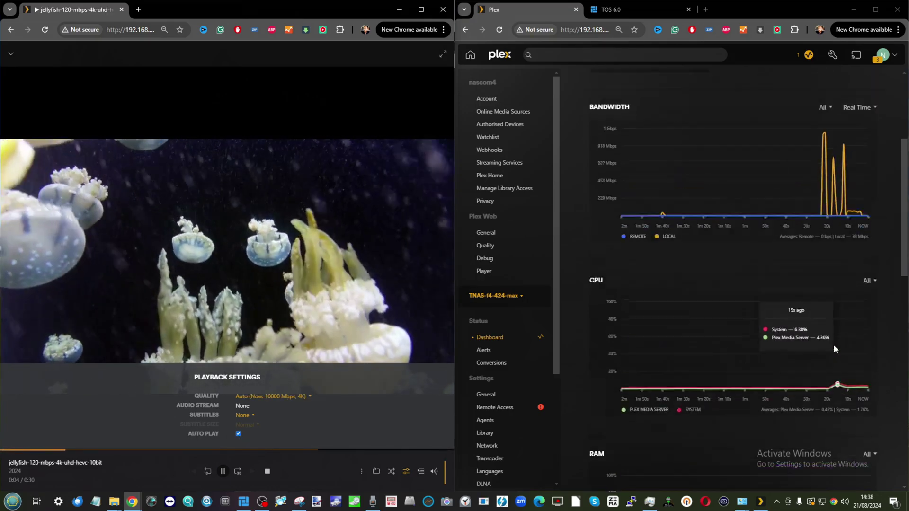
scroll(833, 345, up, 5)
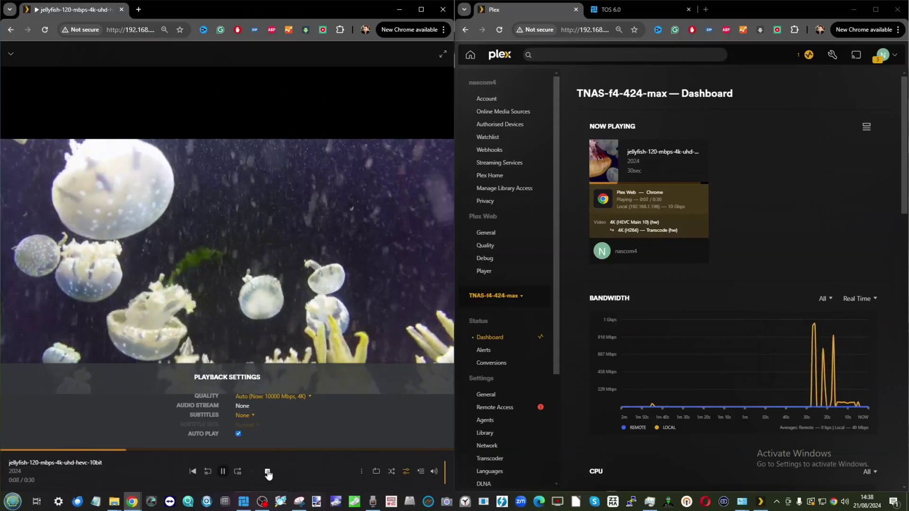
click(268, 471)
scroll(678, 288, down, 5)
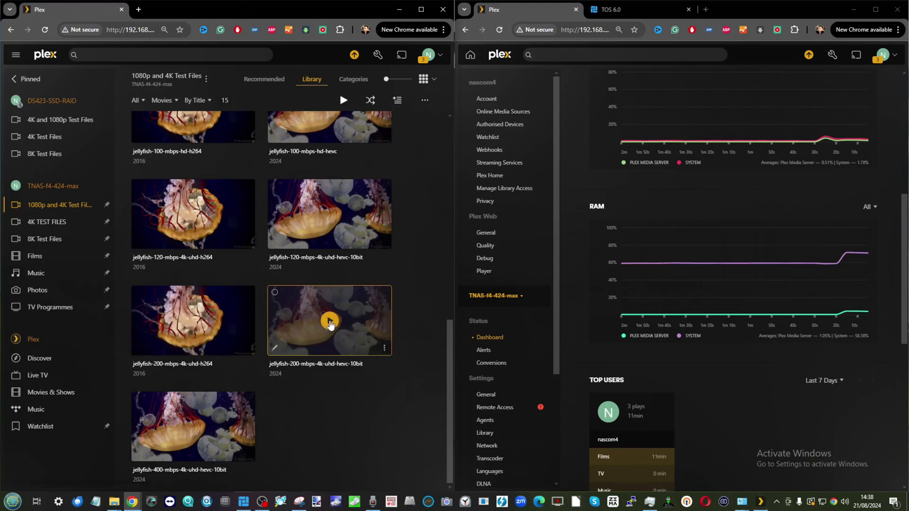
- Test jellyfish-200 with Convert Automatically quality, stop it, and start jellyfish-400 playing
click(330, 322)
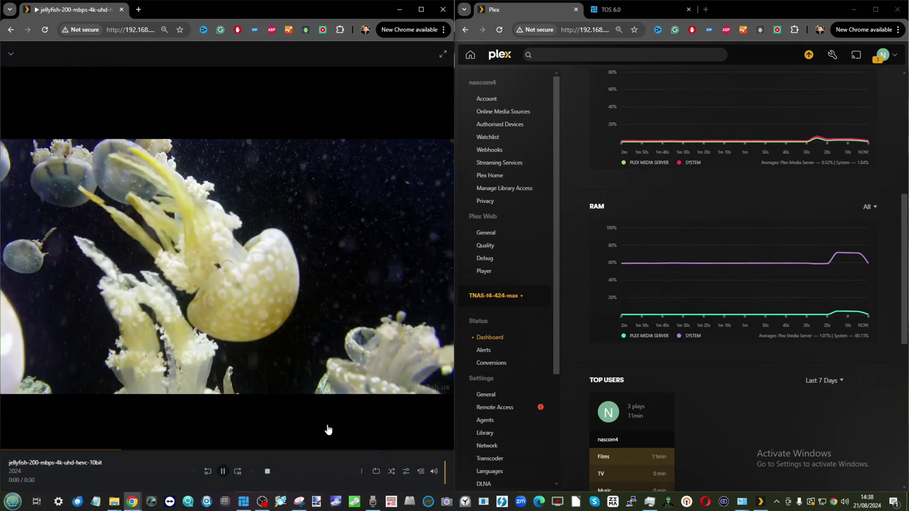
click(406, 471)
click(271, 399)
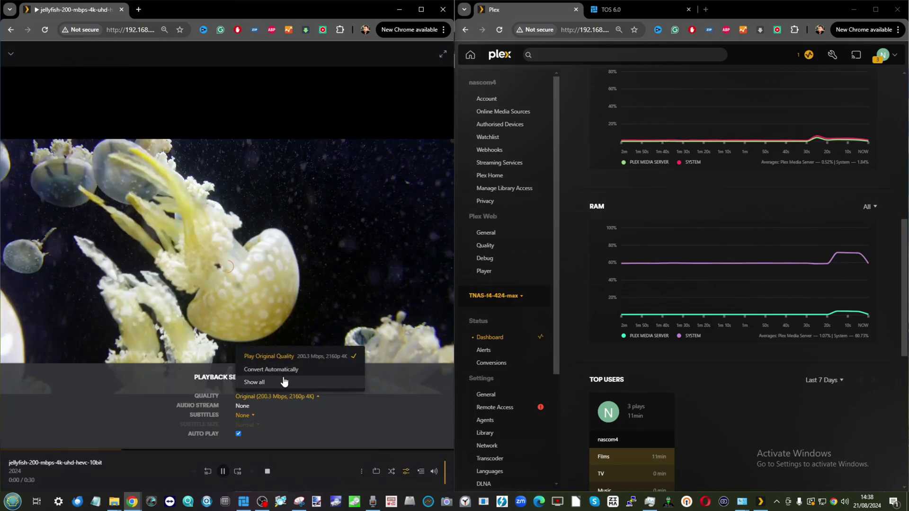
click(284, 371)
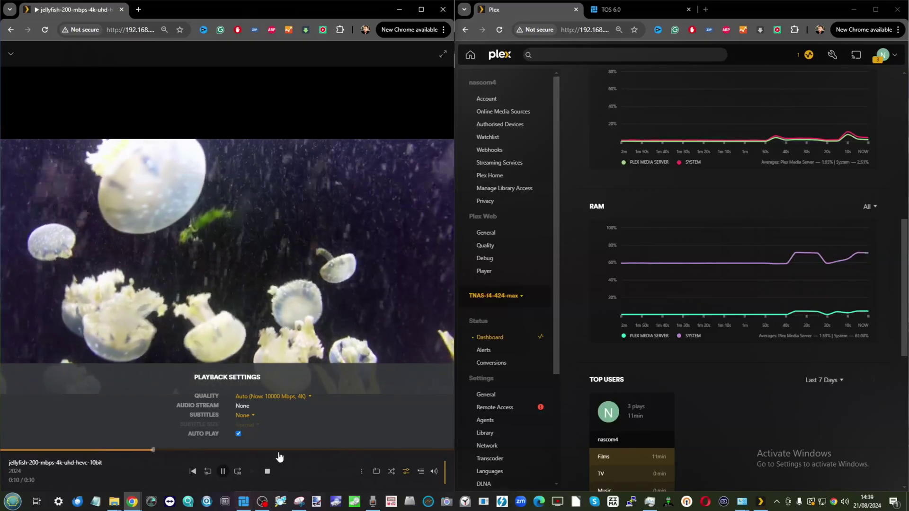
click(277, 449)
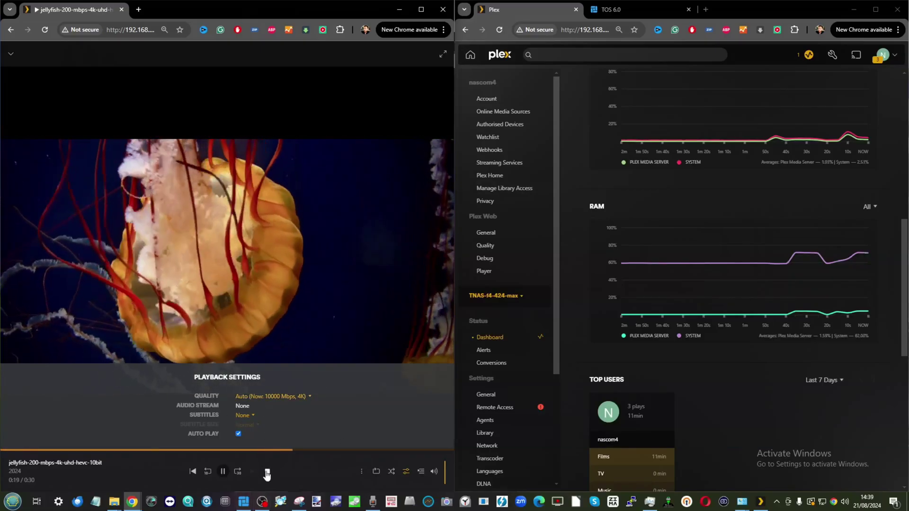
click(267, 471)
click(194, 427)
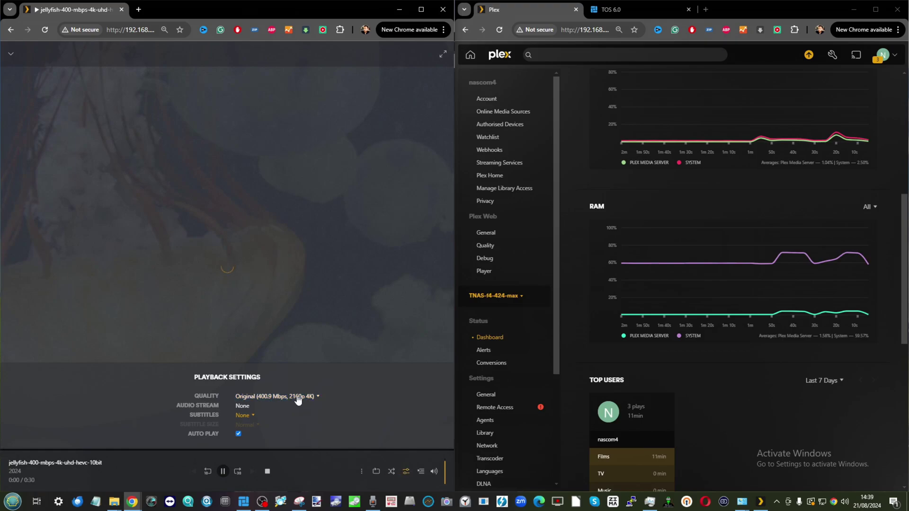
- Set jellyfish-400 to Convert Automatically, confirm the 4K H264 hardware transcode on the dashboard, then stop
click(298, 398)
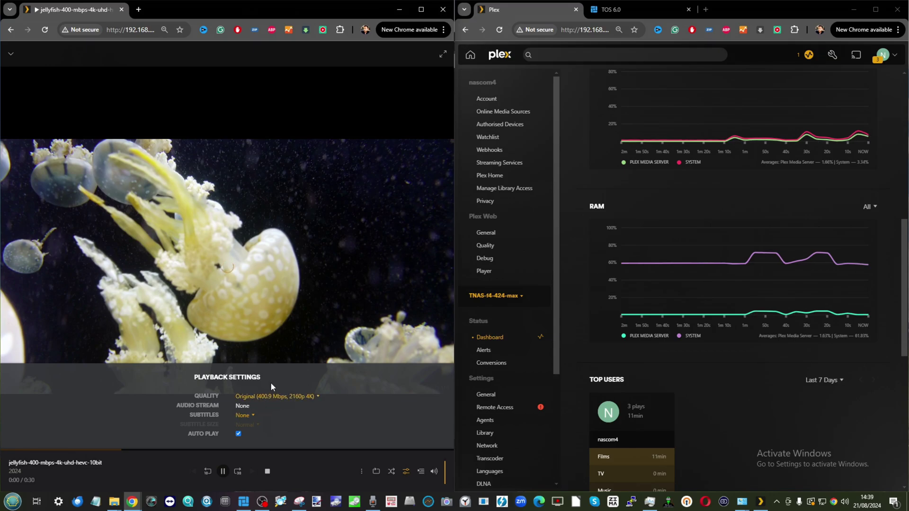
click(300, 398)
click(270, 368)
scroll(748, 236, up, 10)
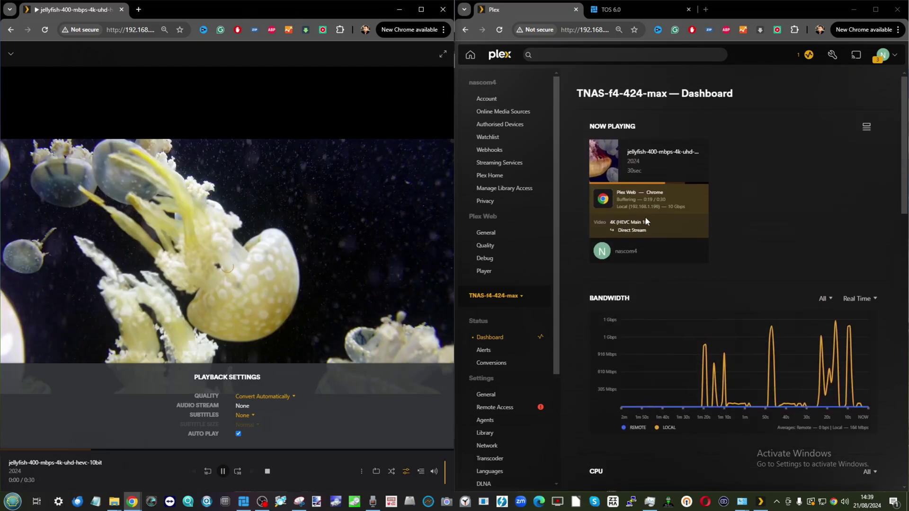
scroll(648, 220, down, 3)
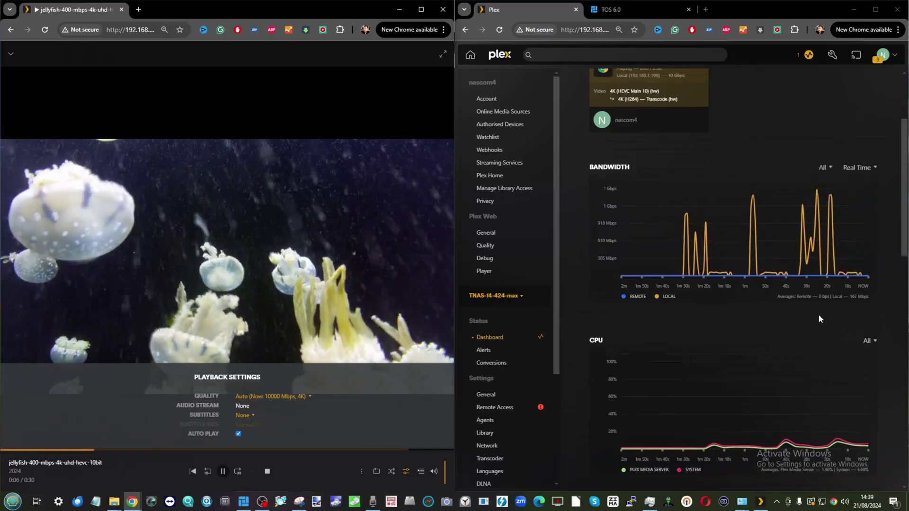
scroll(818, 314, up, 3)
drag(675, 240, 616, 217)
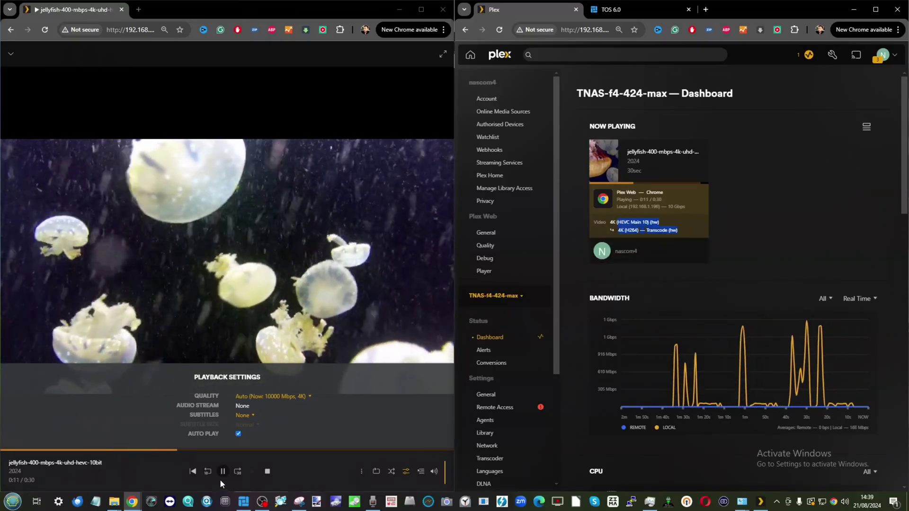
click(267, 472)
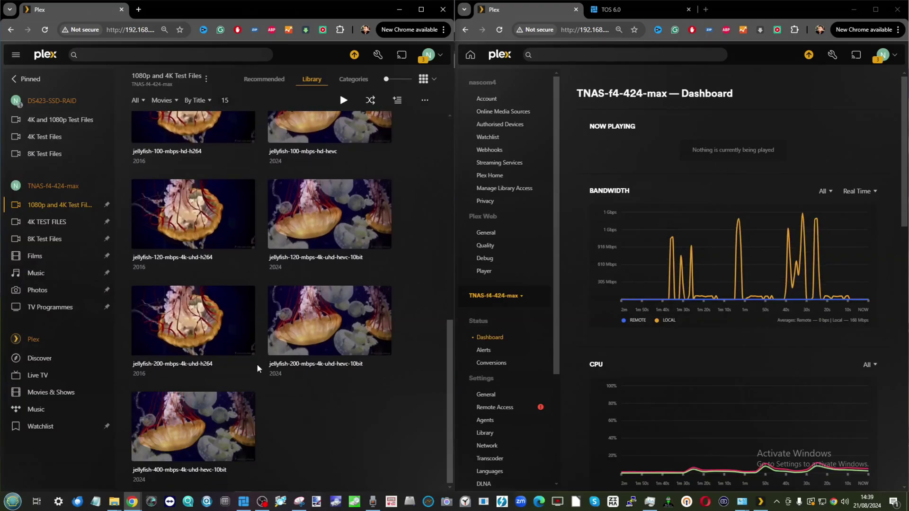
- Start playing jellyfish-400-mbps-4k-uhd-hevc-10bit in the Plex desktop app
mouse_move(209, 426)
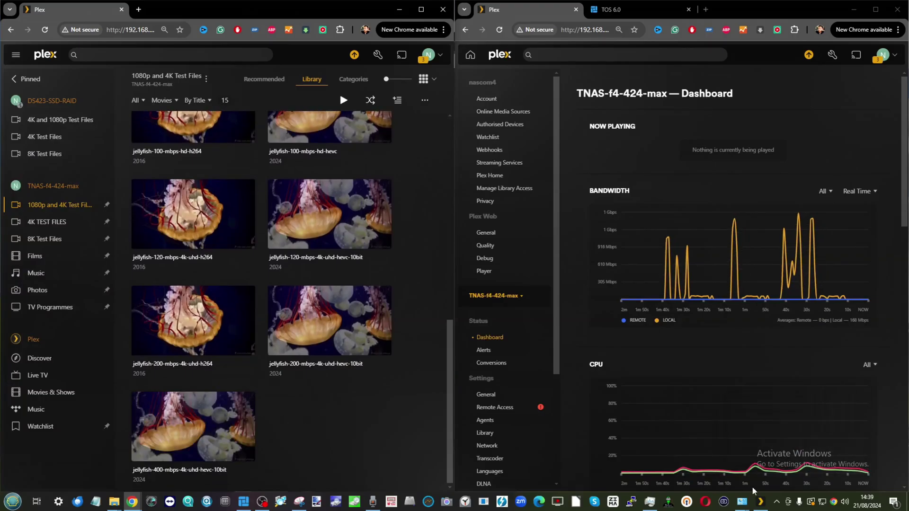
click(760, 502)
drag(294, 68, 595, 81)
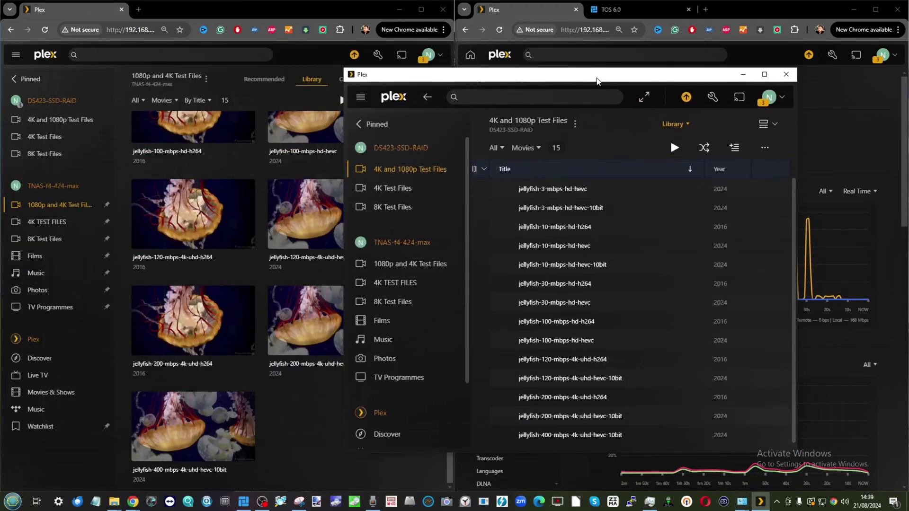
mouse_move(598, 439)
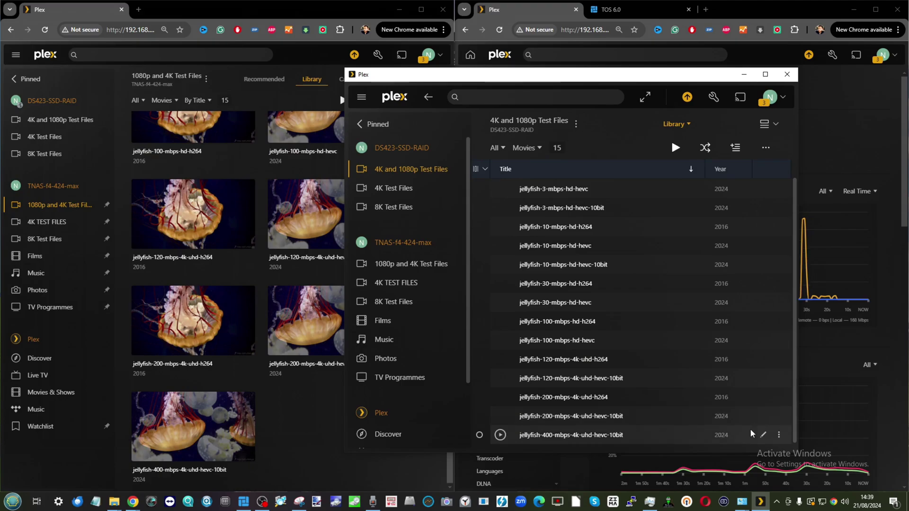
click(779, 434)
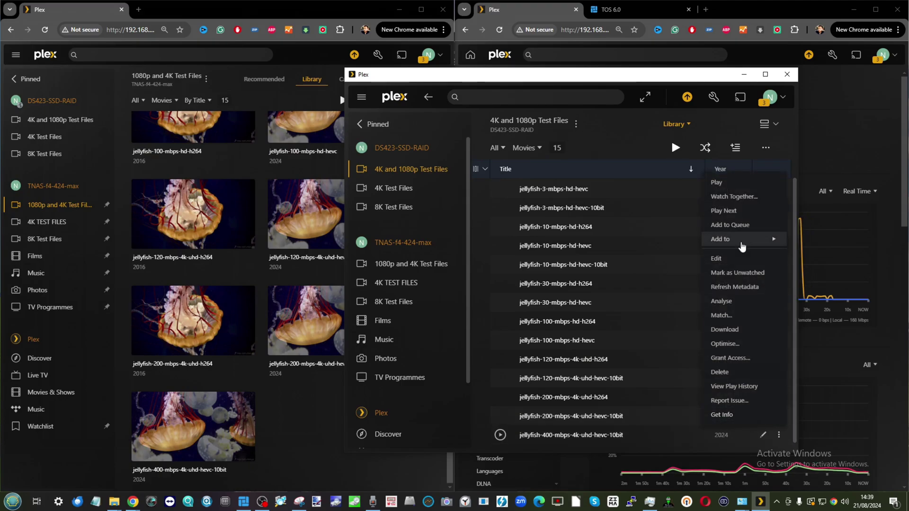
click(582, 435)
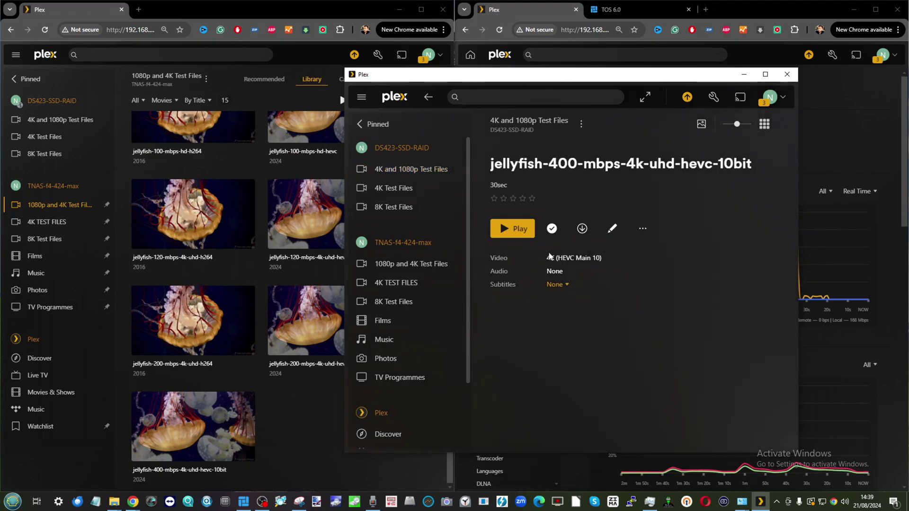
click(496, 231)
- Convert the app stream to 0.7 Mbps 328p and bring the browser's Plex library forward
click(760, 436)
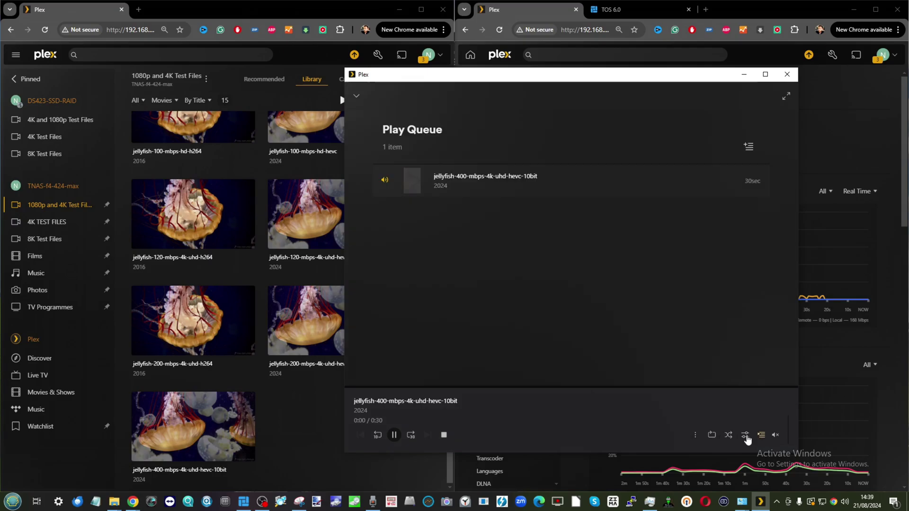
click(745, 436)
click(619, 277)
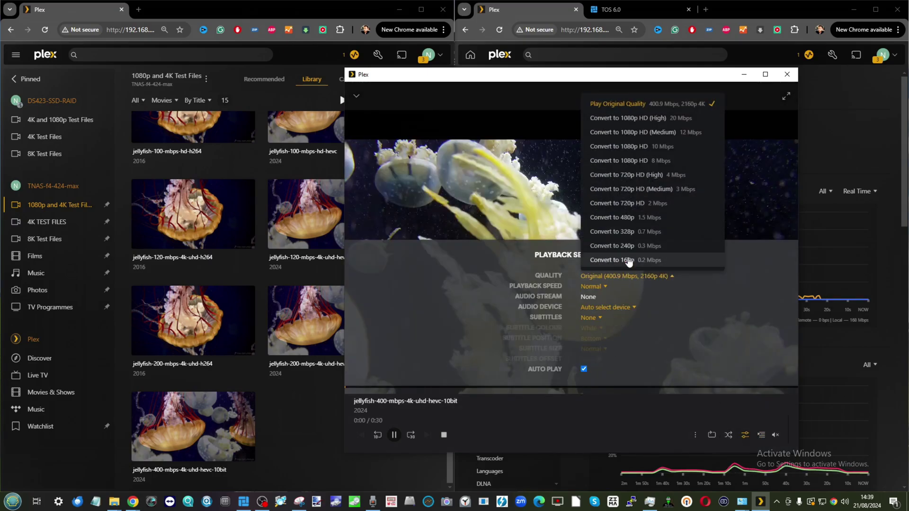
click(616, 232)
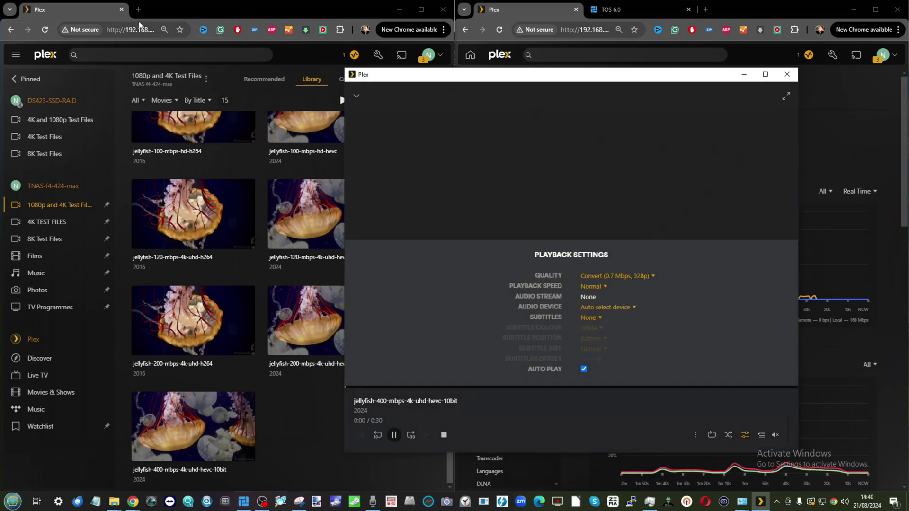
click(98, 14)
- Start the 400 Mbps 4K jellyfish clip in a browser player moved to the top of the screen
drag(88, 11, 174, 61)
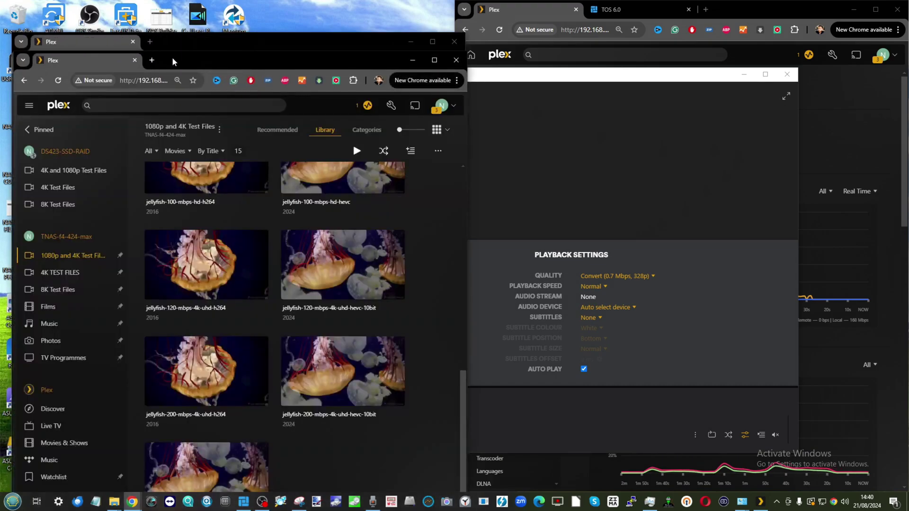
click(208, 478)
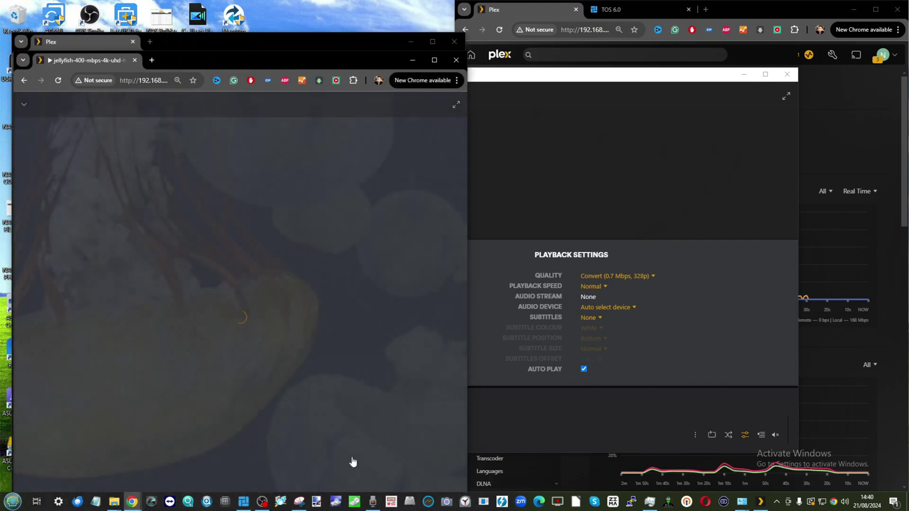
drag(320, 65, 321, 37)
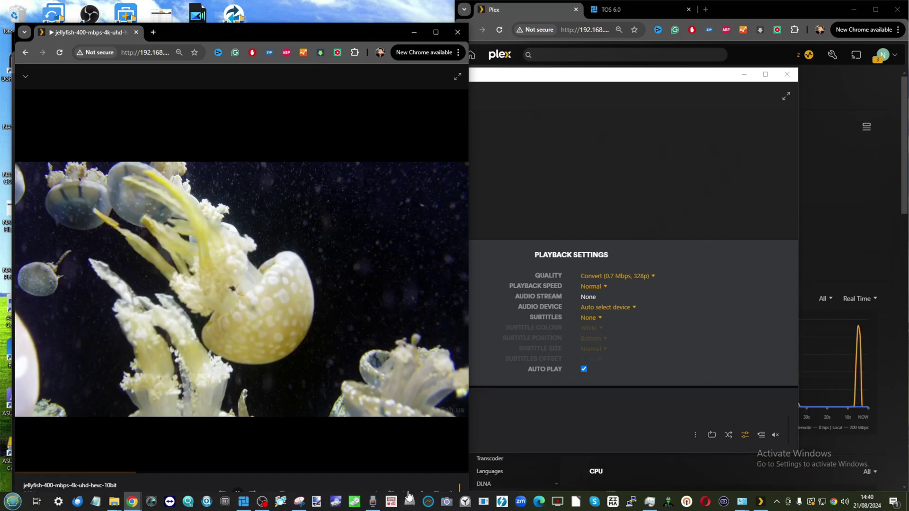
drag(284, 34, 284, 12)
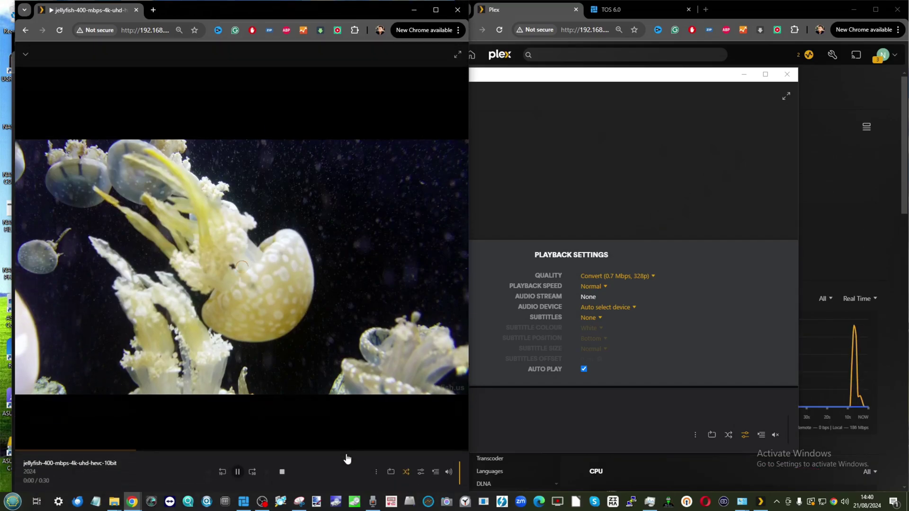
click(421, 472)
click(287, 397)
click(268, 382)
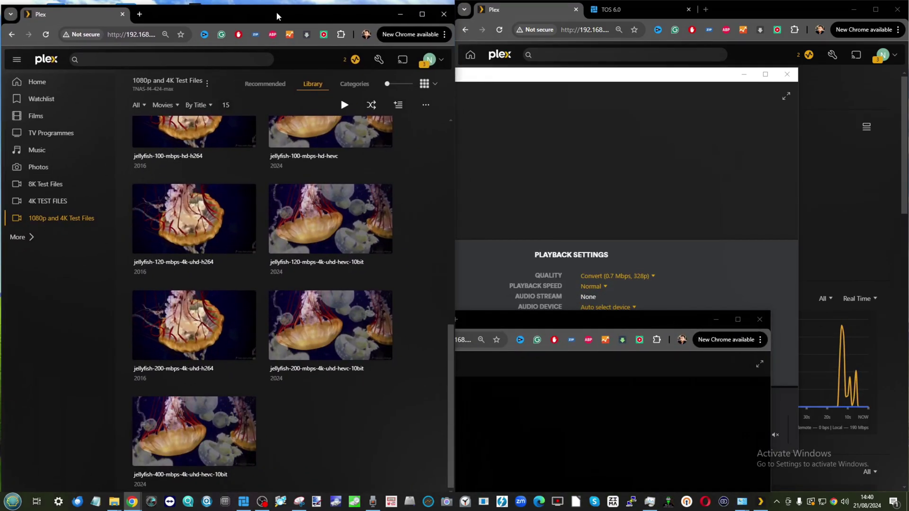
click(194, 433)
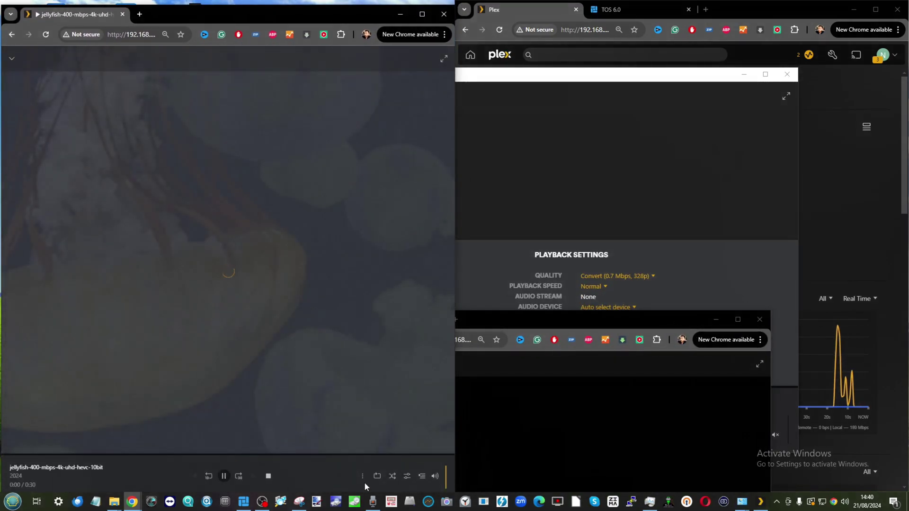
- Set this player's quality to Convert Automatically and shrink its window aside
click(407, 476)
click(258, 401)
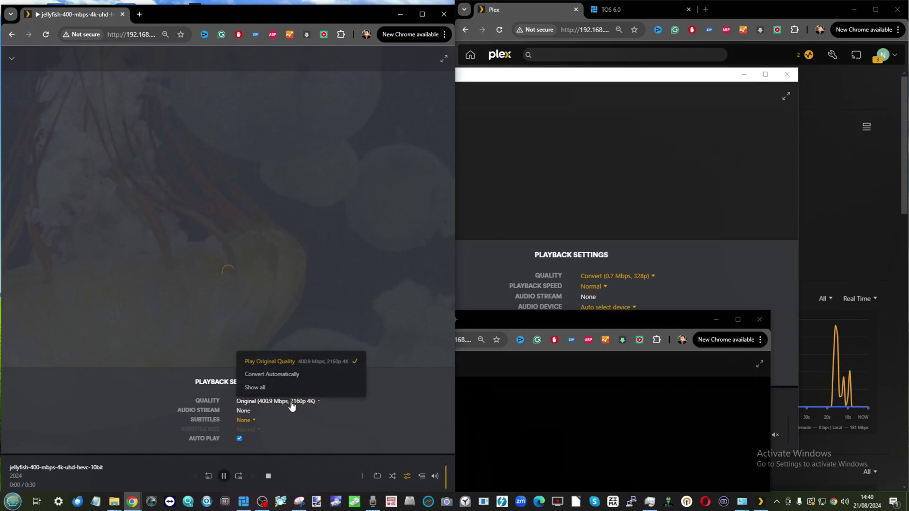
click(267, 377)
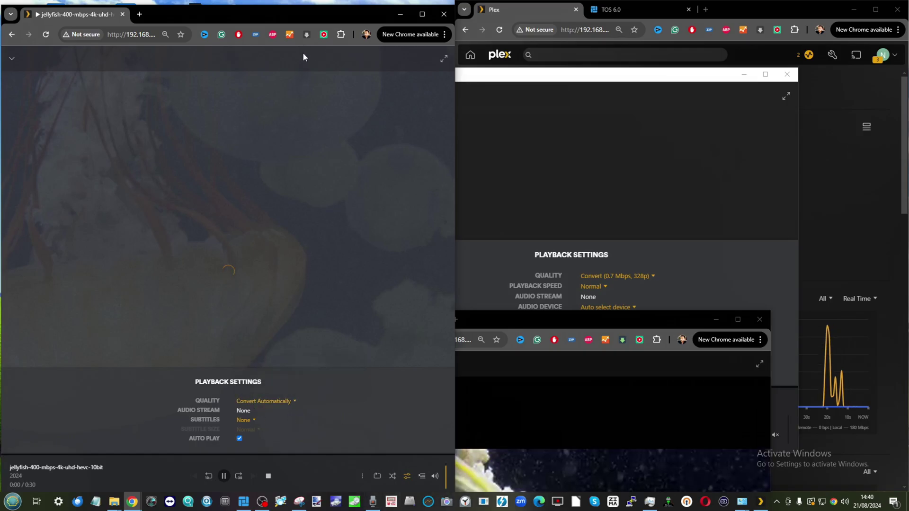
drag(275, 19, 546, 187)
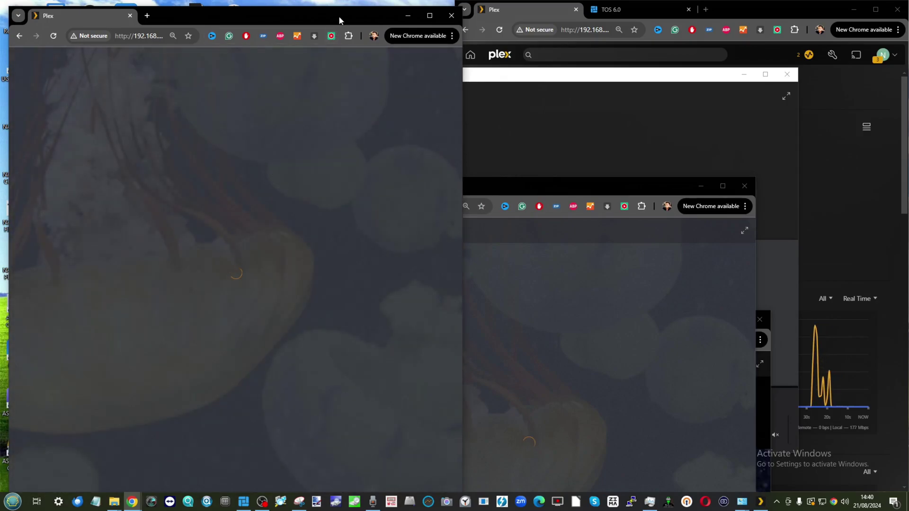
- Move the Plex window to the left edge and reload the second Plex page
drag(339, 20, 330, 15)
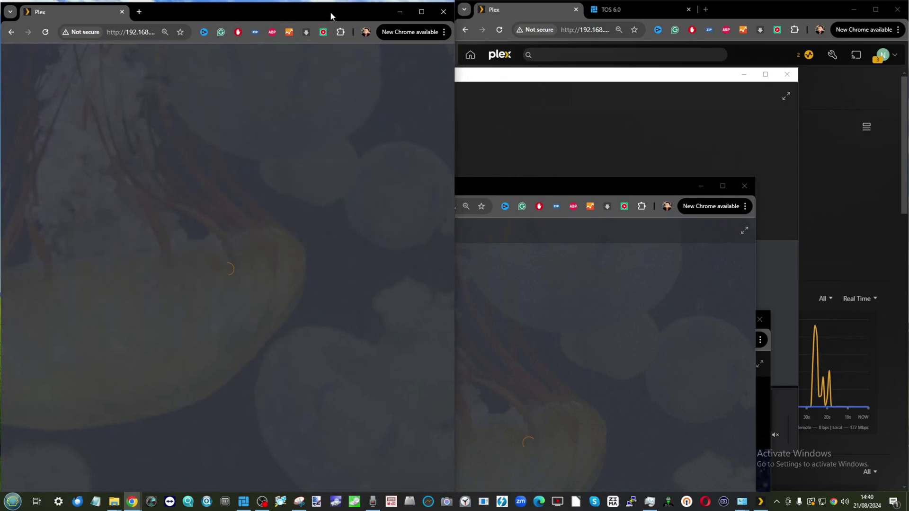
click(654, 505)
click(353, 53)
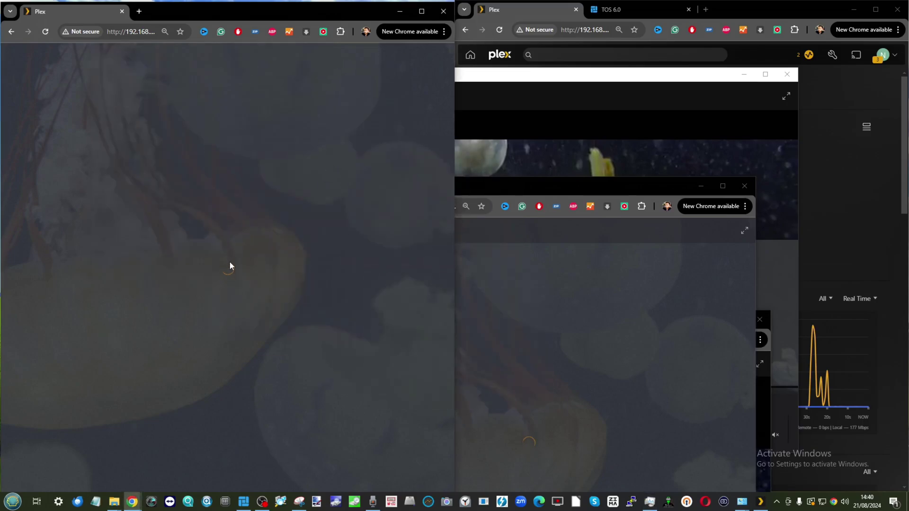
click(144, 31)
key(Return)
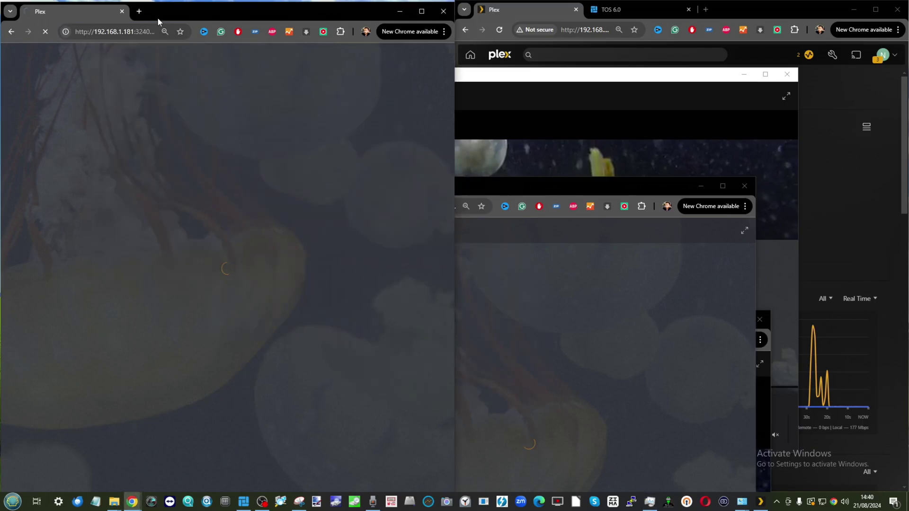
- Move the jellyfish player up-left and list all its conversion qualities
drag(545, 185, 281, 65)
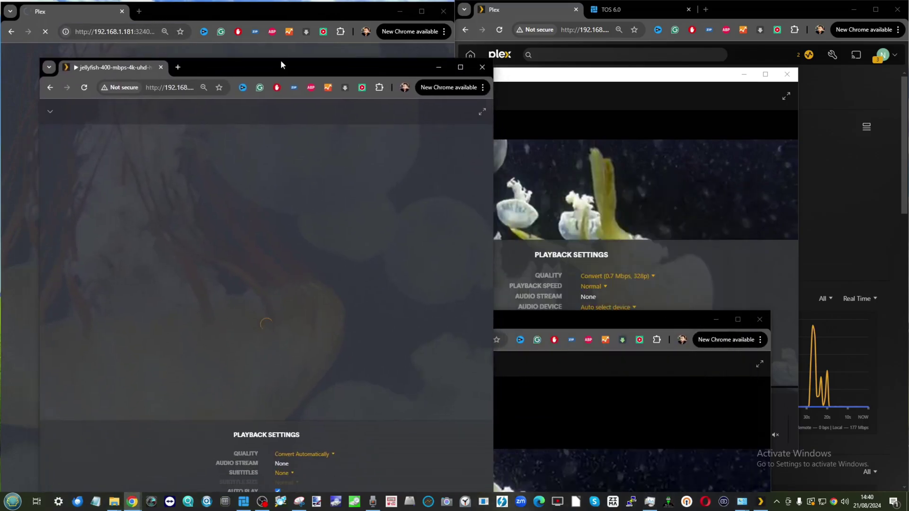
click(304, 454)
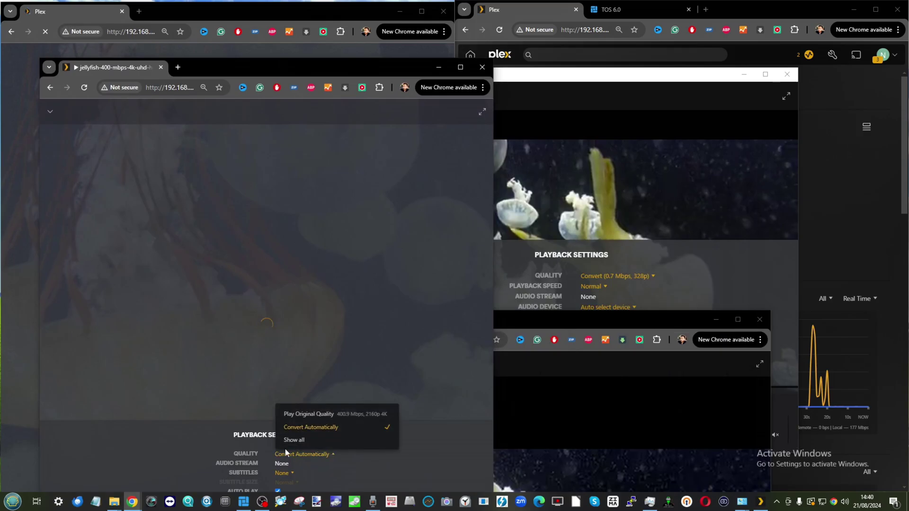
click(293, 439)
- Pick the 1.5 Mbps 480p conversion, then refresh the Plex dashboard
click(326, 391)
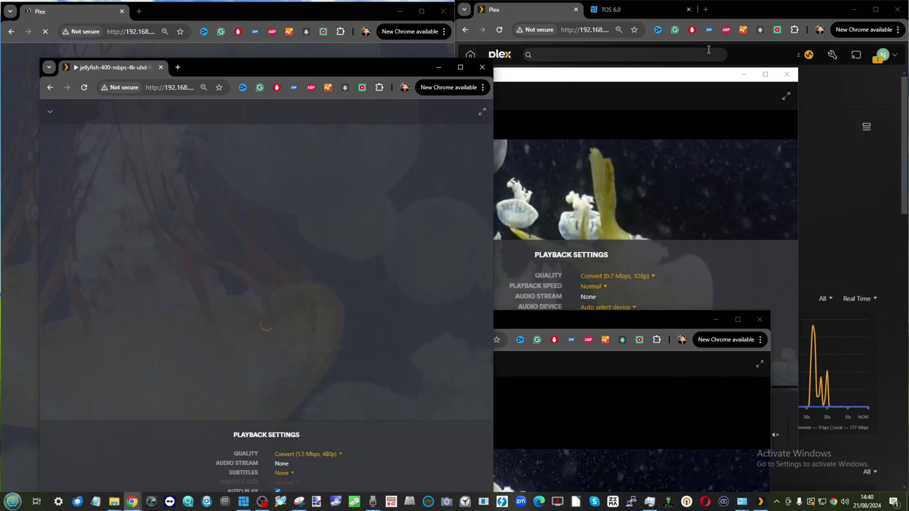
click(524, 15)
scroll(666, 91, up, 1)
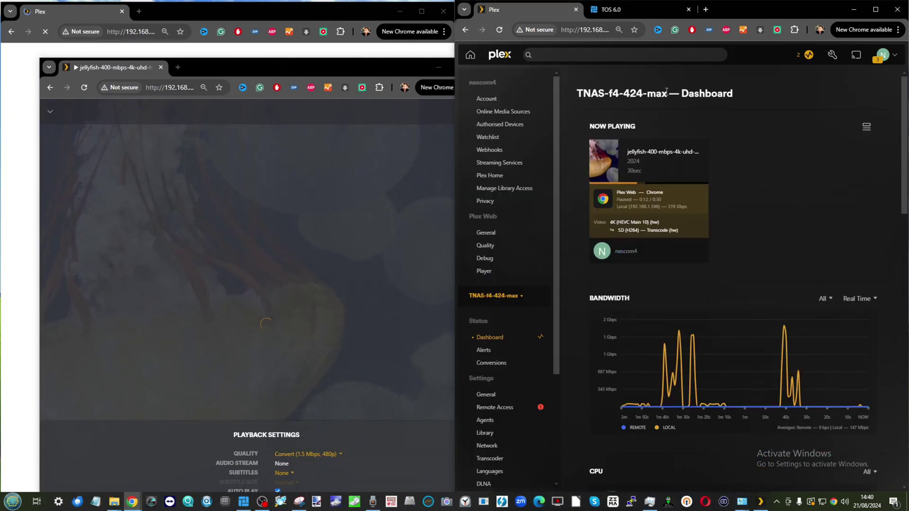
click(601, 31)
key(Return)
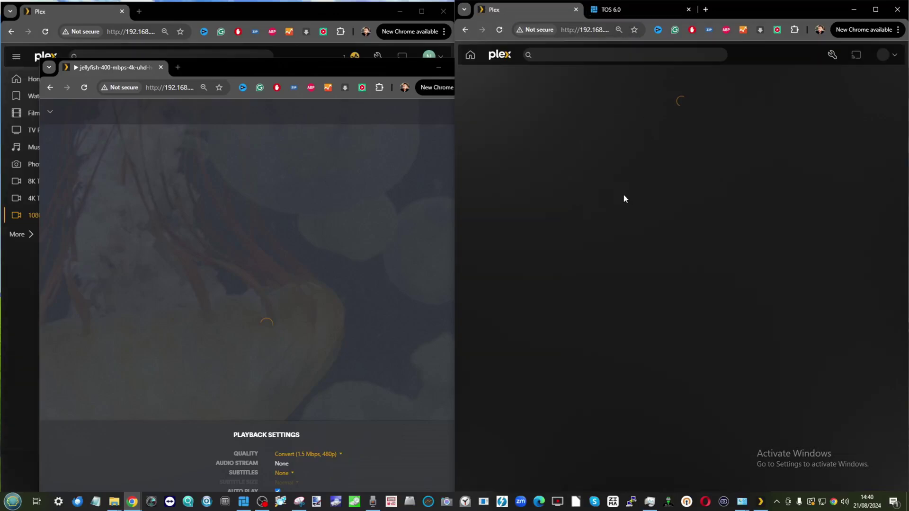
- Minimize the Plex desktop app and switch the right browser to the TOS 6.0 desktop
mouse_move(666, 246)
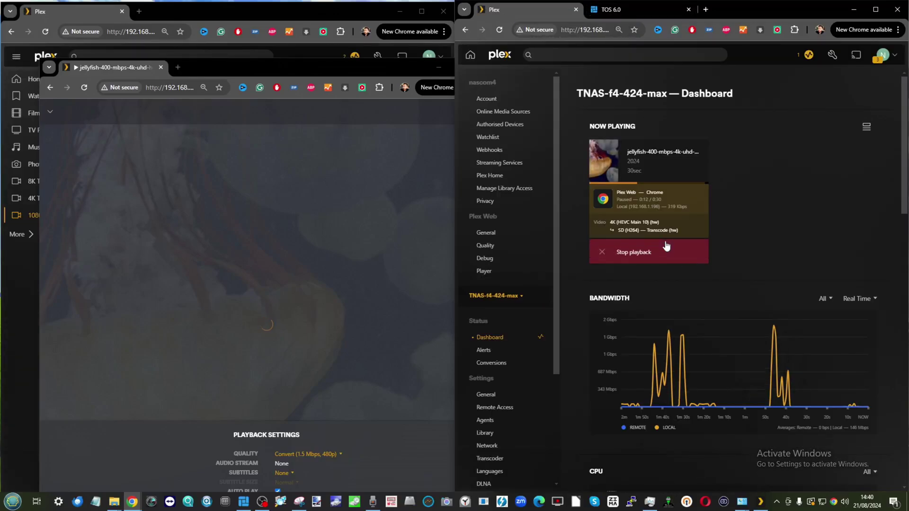
click(760, 504)
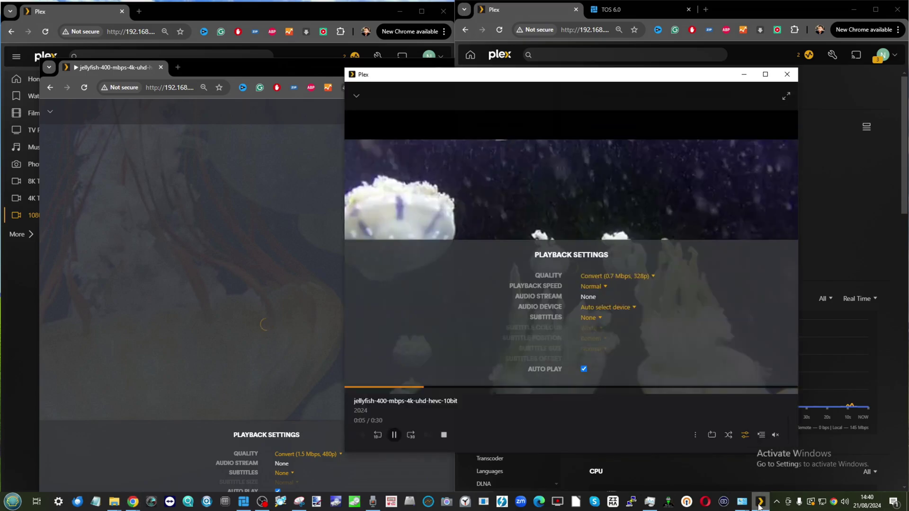
click(759, 504)
drag(140, 69, 206, 61)
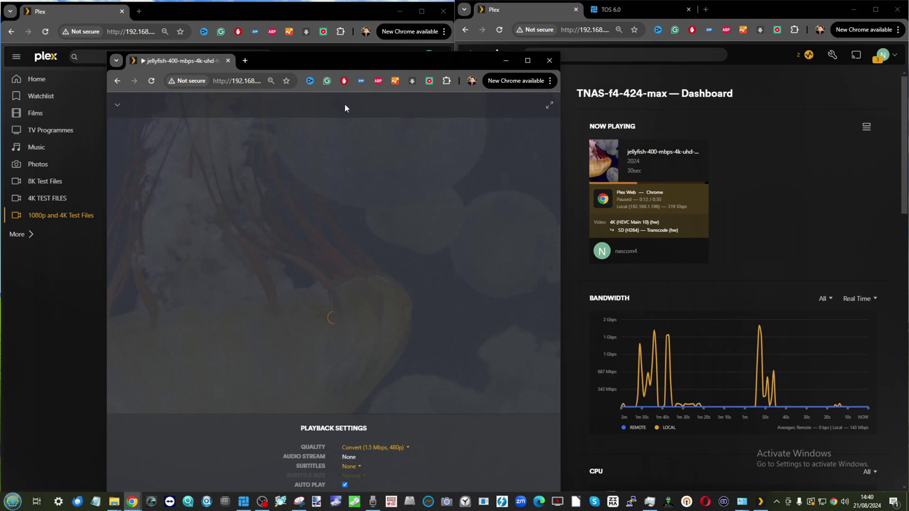
click(642, 10)
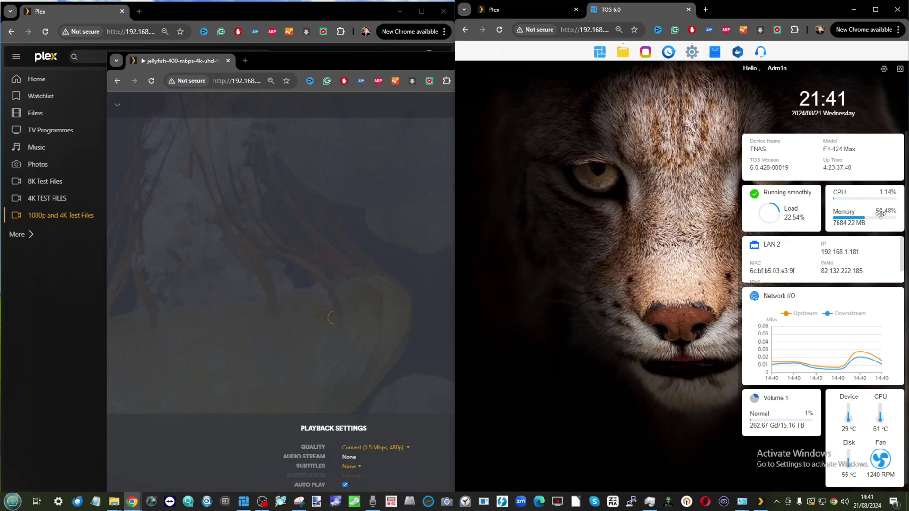
- Review TOS 6.0 load widgets, then close the 480p jellyfish player window from the Plex dashboard
mouse_move(805, 359)
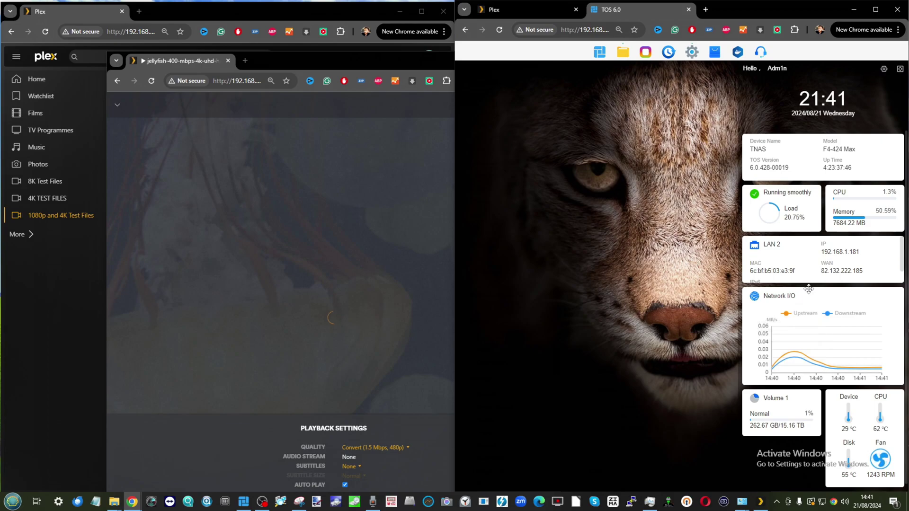
click(530, 16)
click(368, 191)
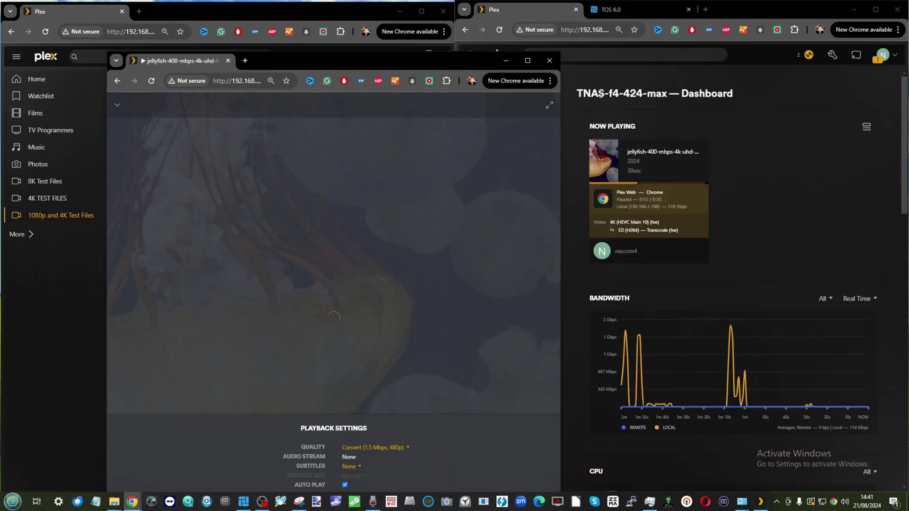
click(550, 60)
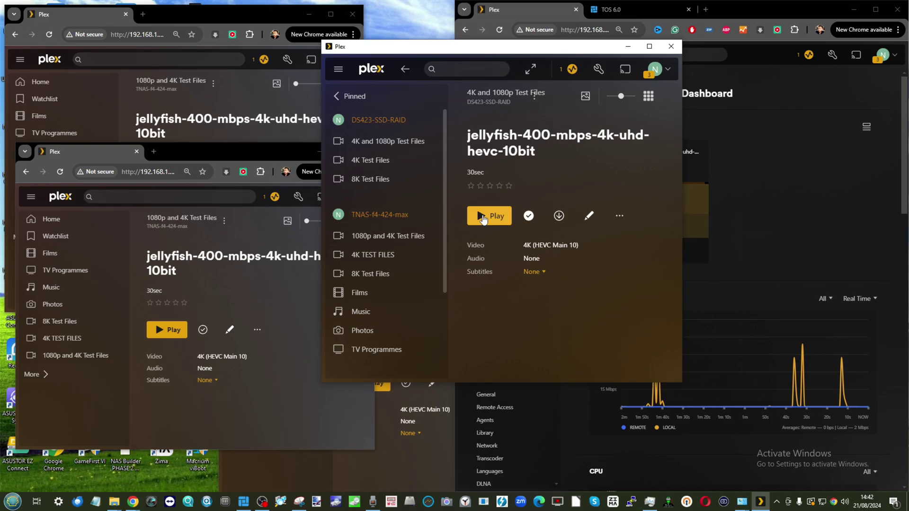
- Play the jellyfish clip in the Plex desktop app and all three browser Plex windows
click(482, 219)
click(391, 456)
click(373, 384)
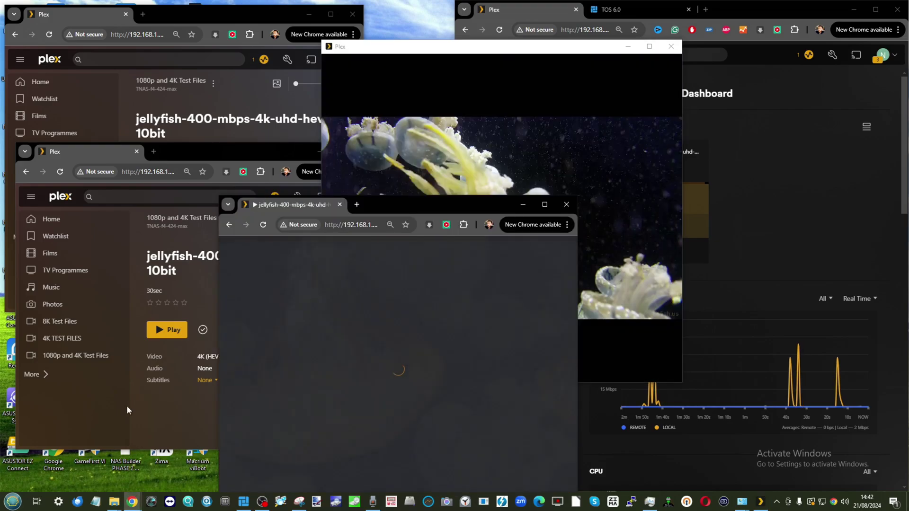
click(126, 405)
click(164, 330)
click(236, 98)
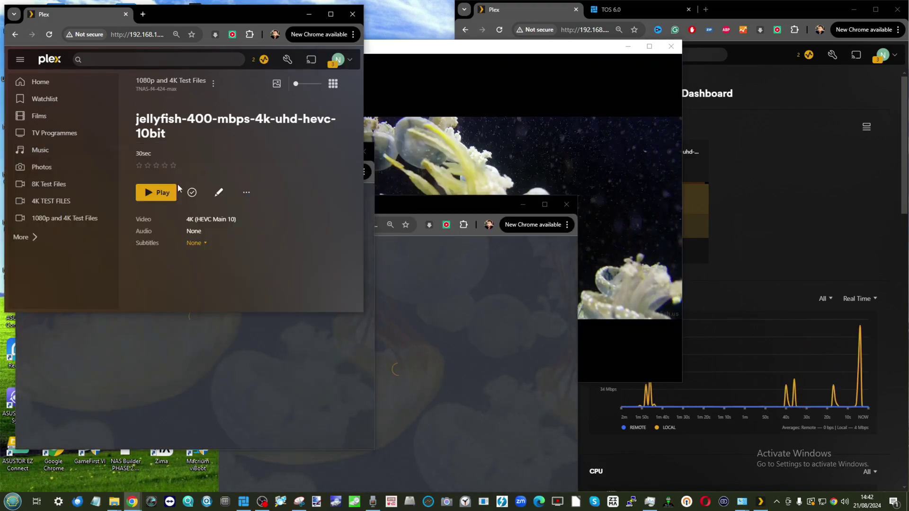
click(173, 194)
- Set each of the three browser players' quality to Convert Automatically
click(315, 298)
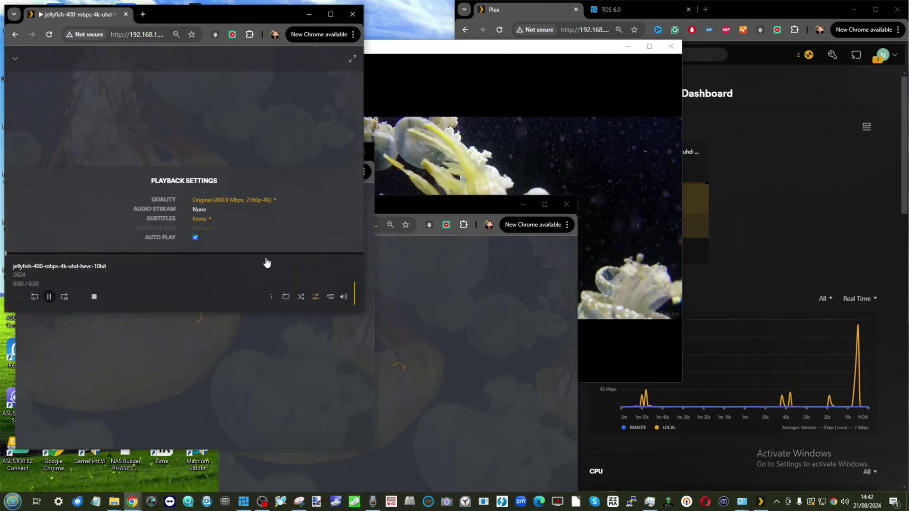
click(232, 200)
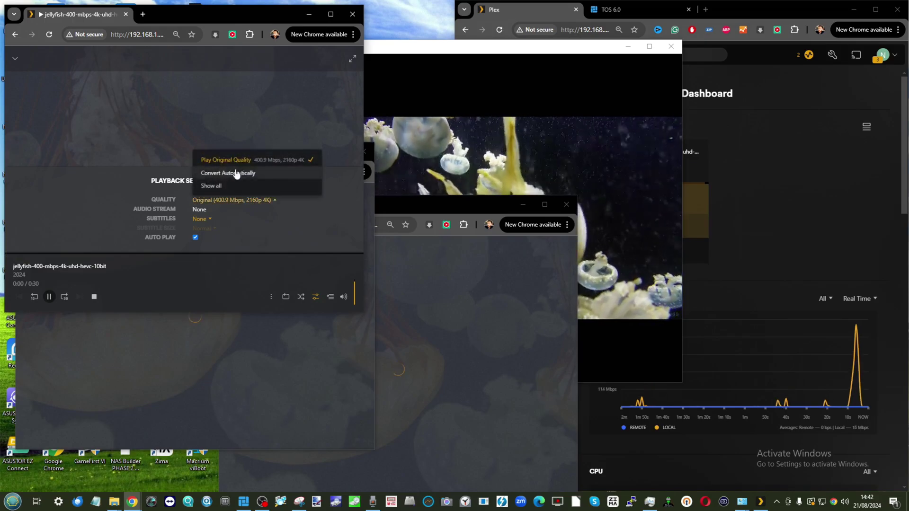
click(222, 179)
click(232, 403)
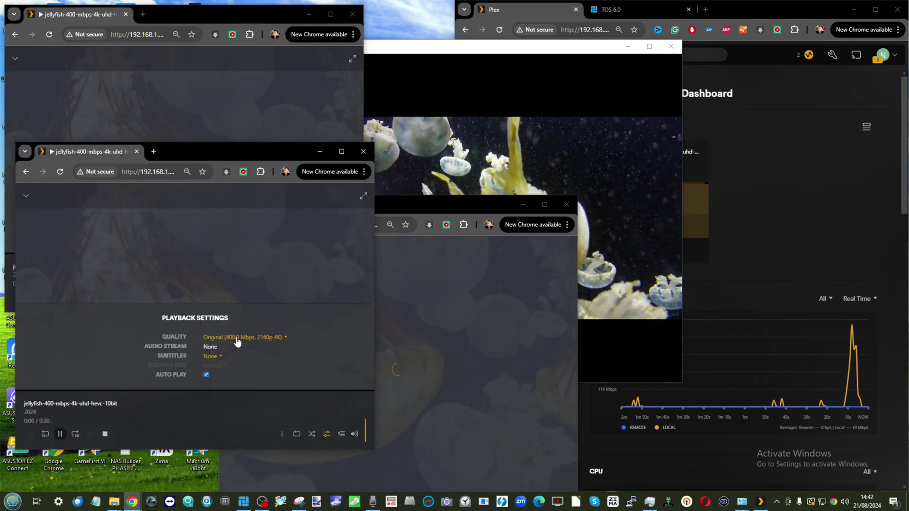
click(237, 339)
click(234, 308)
click(431, 456)
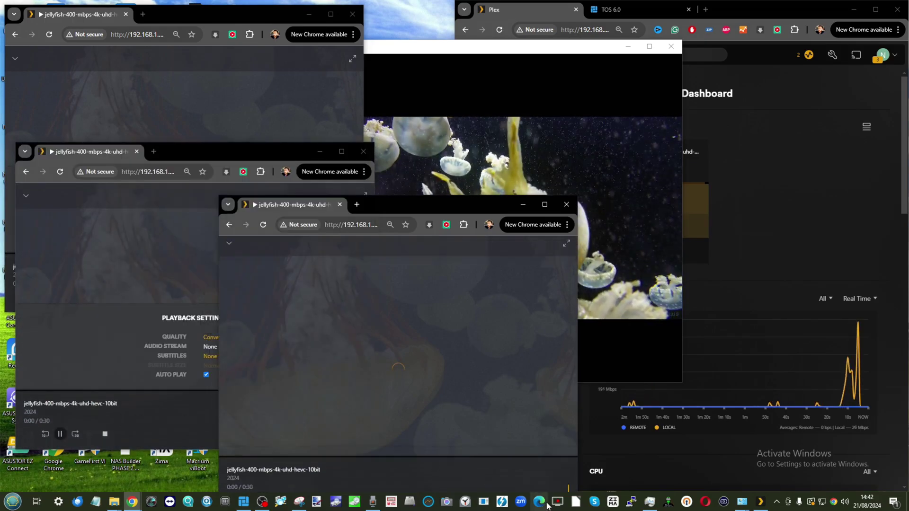
click(450, 391)
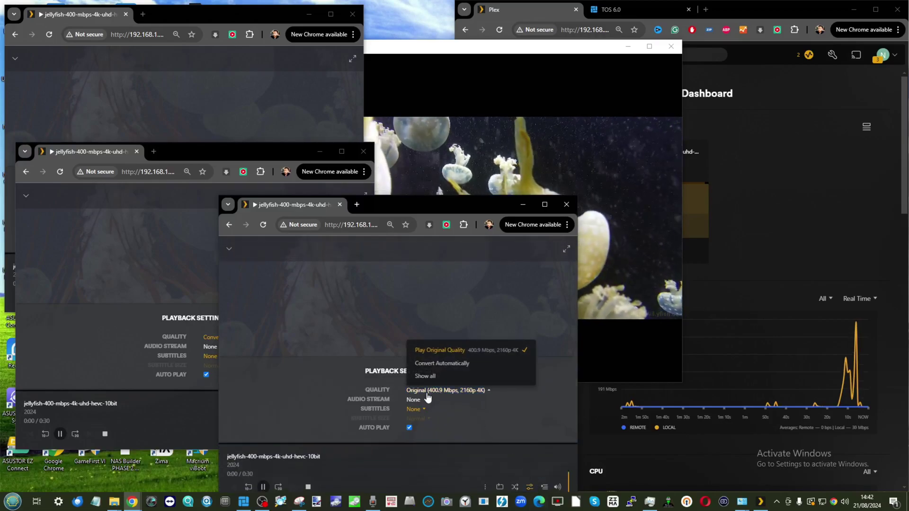
click(438, 363)
drag(368, 209, 313, 177)
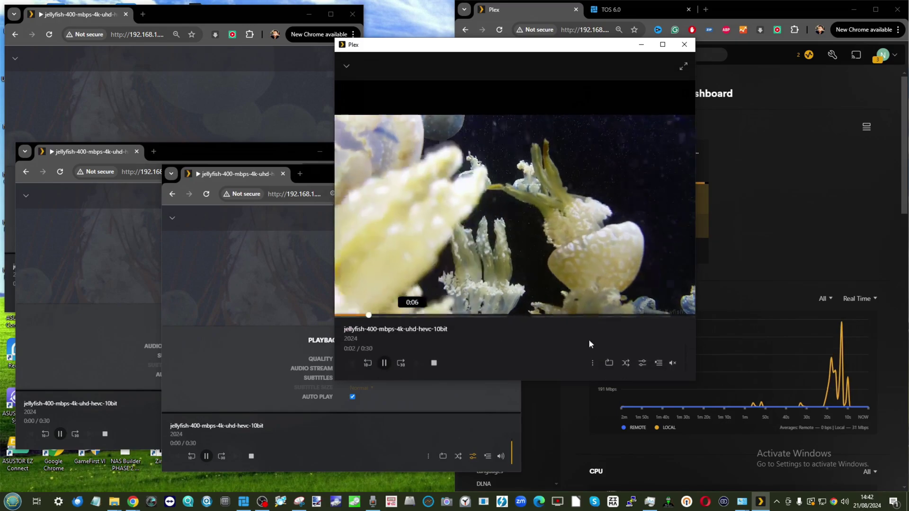
- Check the dashboard, then set the bottom-middle jellyfish player to Original (400.9 Mbps, 2160p 4K)
click(556, 13)
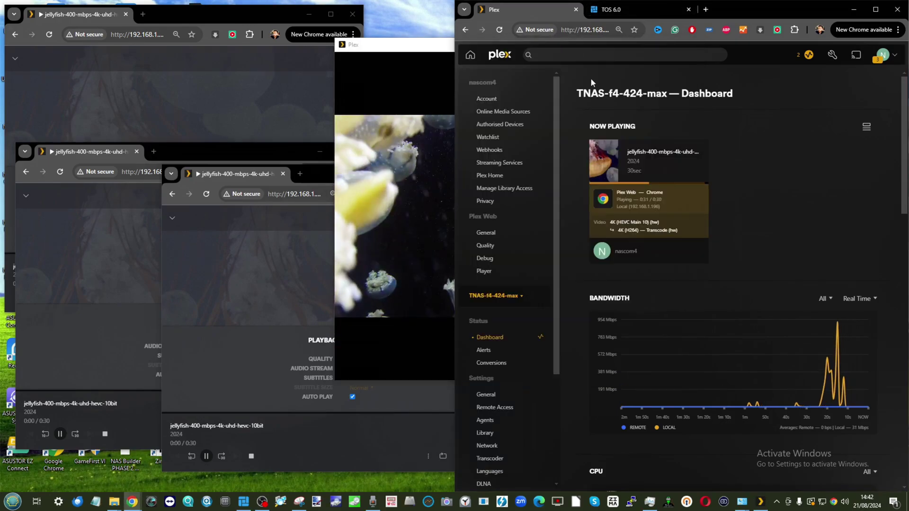
scroll(655, 274, down, 7)
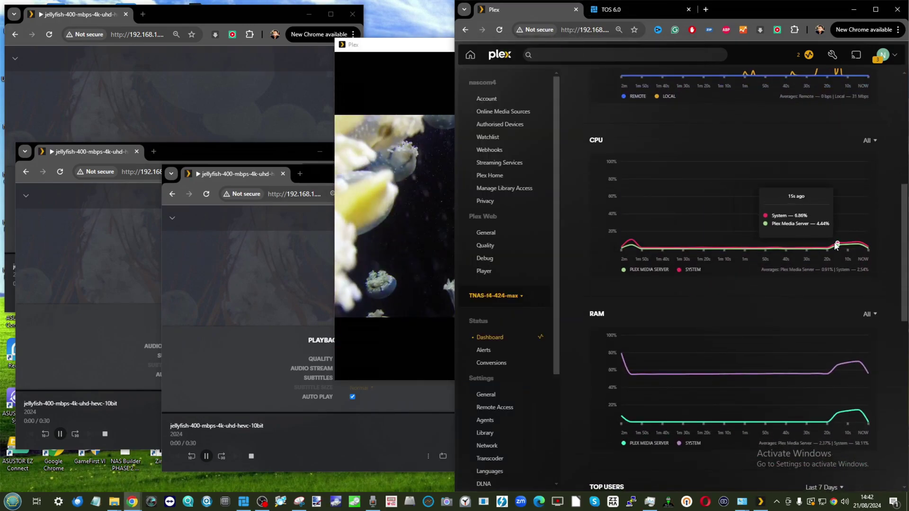
scroll(828, 356, down, 6)
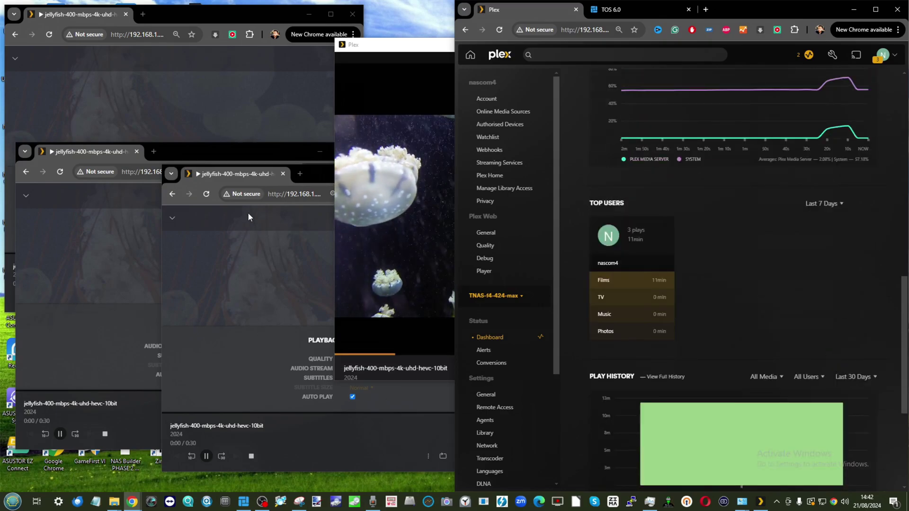
scroll(741, 315, up, 4)
scroll(740, 313, up, 5)
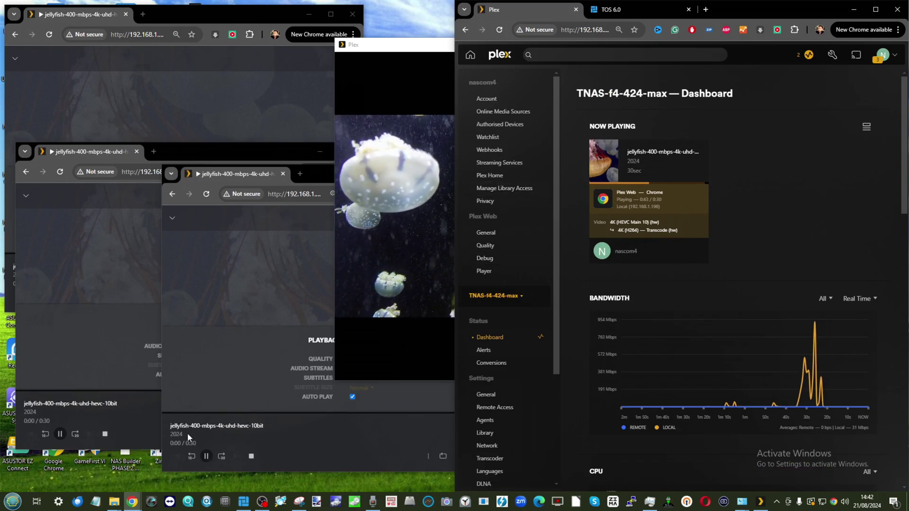
click(165, 424)
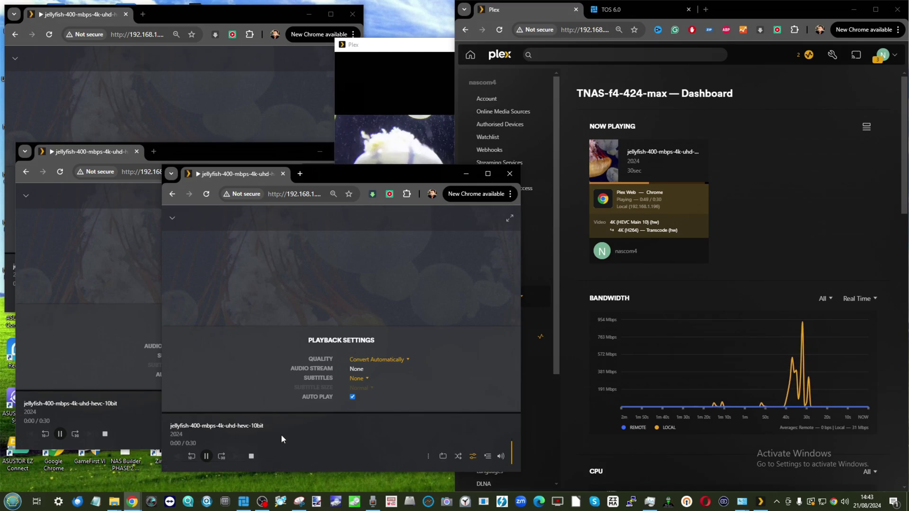
click(390, 355)
click(364, 317)
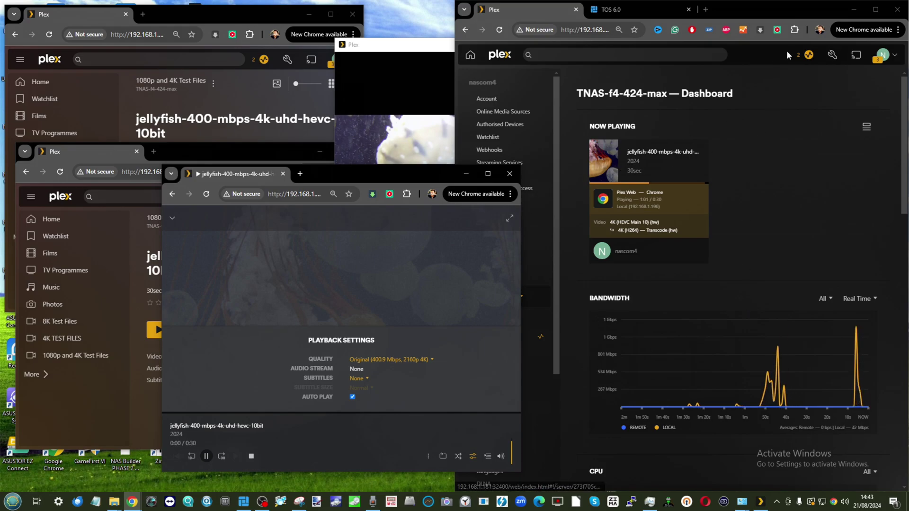
- Bring the dashboard window forward and view the NAS CPU, memory and network widgets in TOS 6.0
click(804, 57)
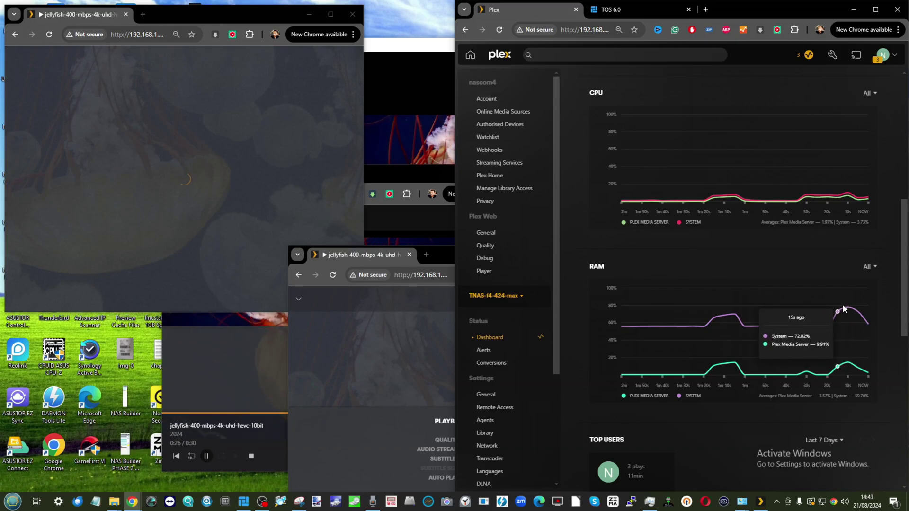
click(642, 10)
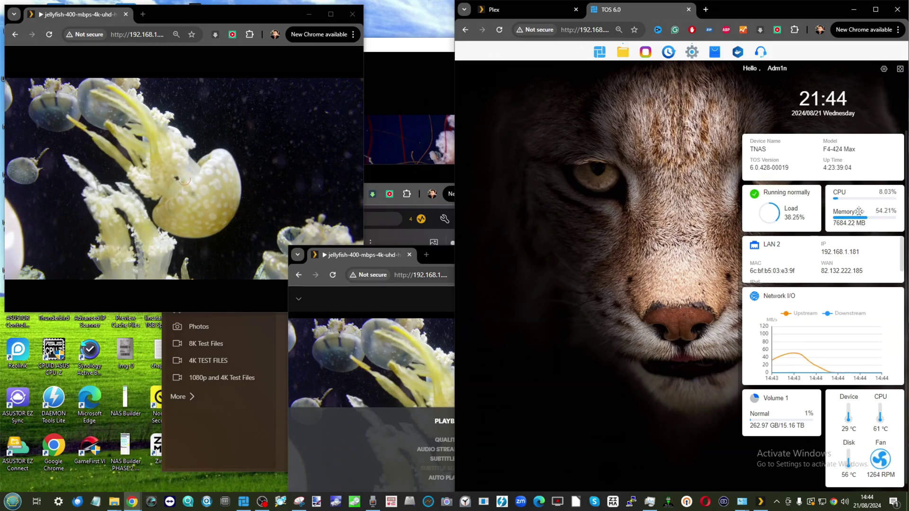
- Stop the jellyfish playbacks and close the extra Plex windows
click(510, 6)
click(390, 257)
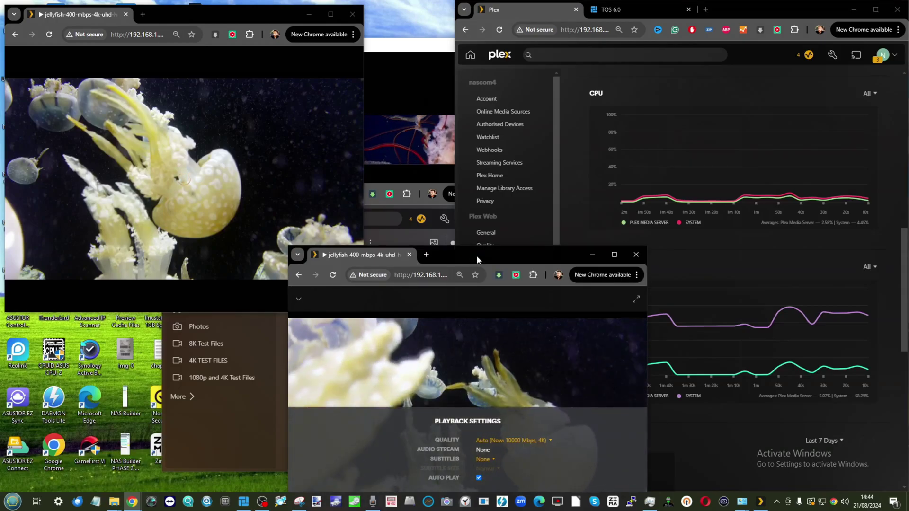
drag(476, 254, 350, 59)
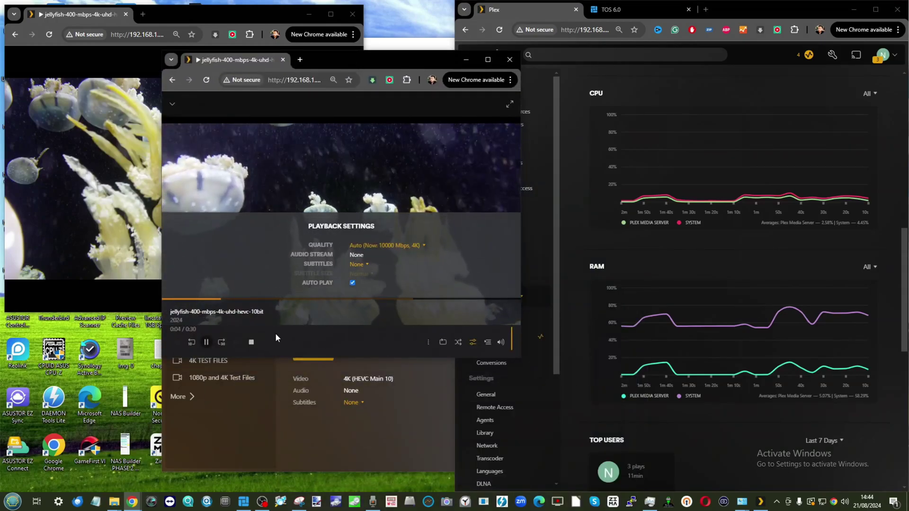
click(251, 342)
click(508, 60)
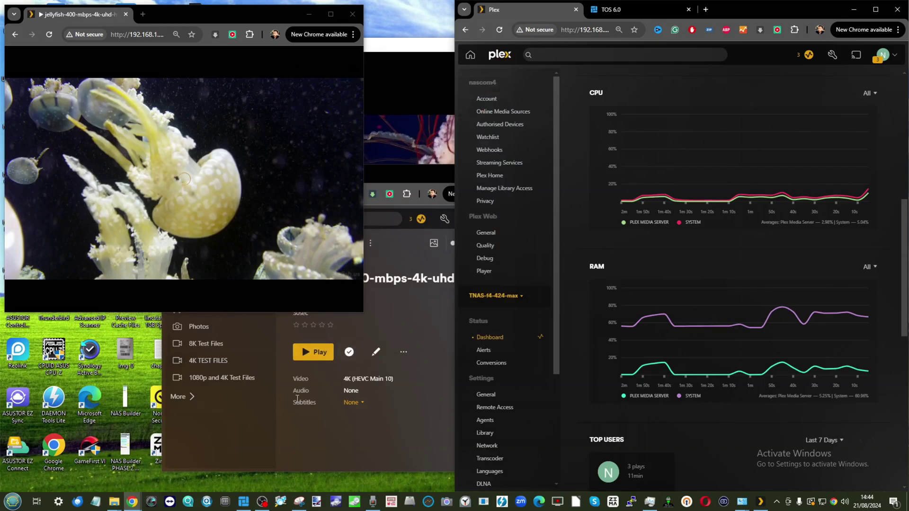
click(510, 175)
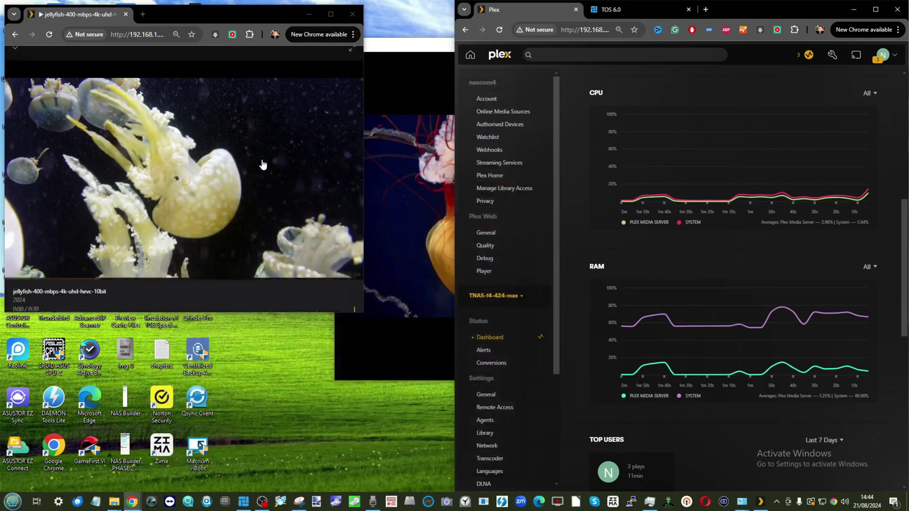
click(93, 296)
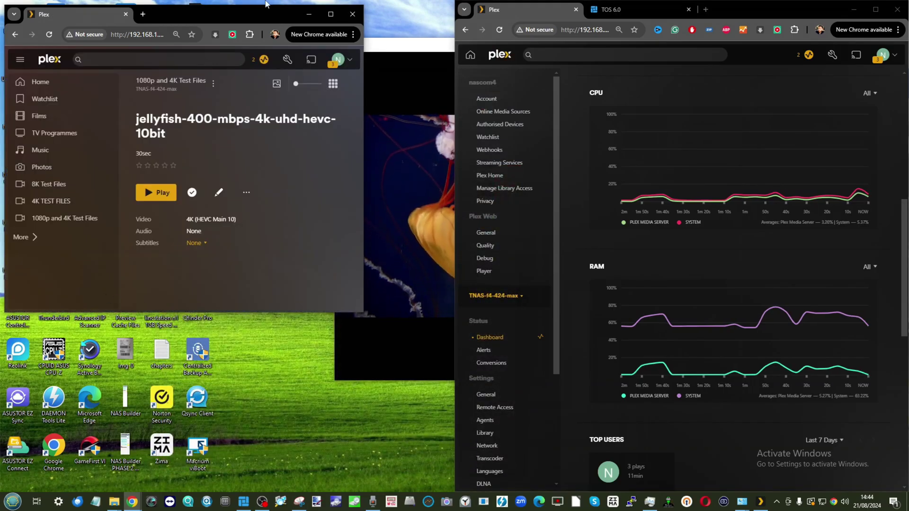
- Open the TNAS 8K Test Files library and tile the browser left, Plex app right
click(22, 239)
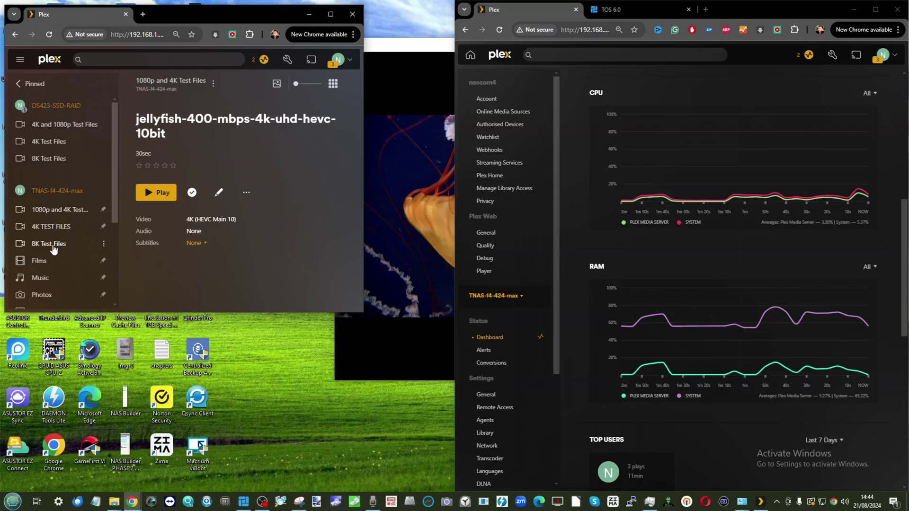
click(54, 249)
click(413, 55)
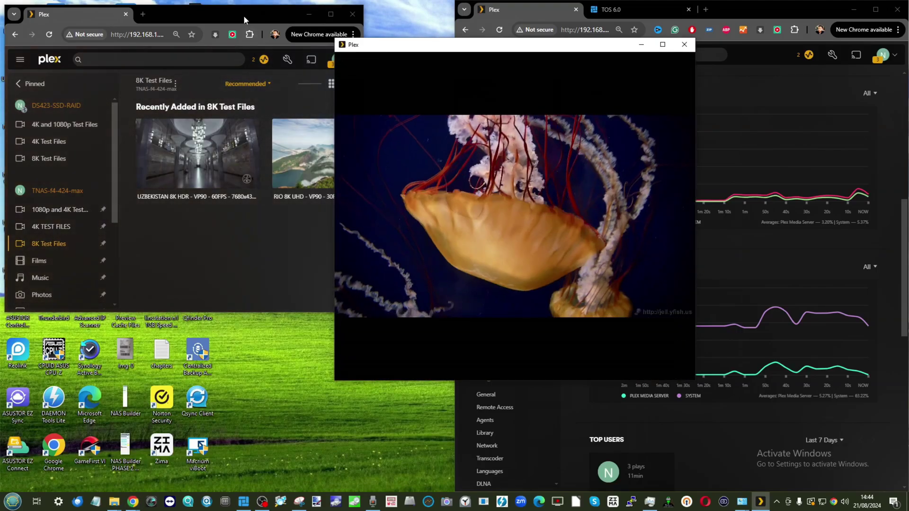
drag(243, 15, 0, 28)
click(520, 109)
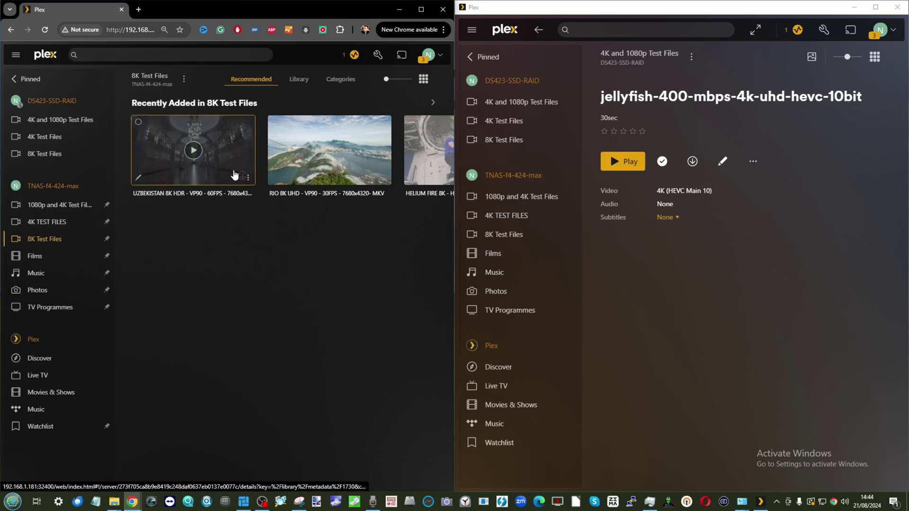
- Play HELIUM FIRE 8K from the 8K Test Files grid and show its playback settings
click(299, 79)
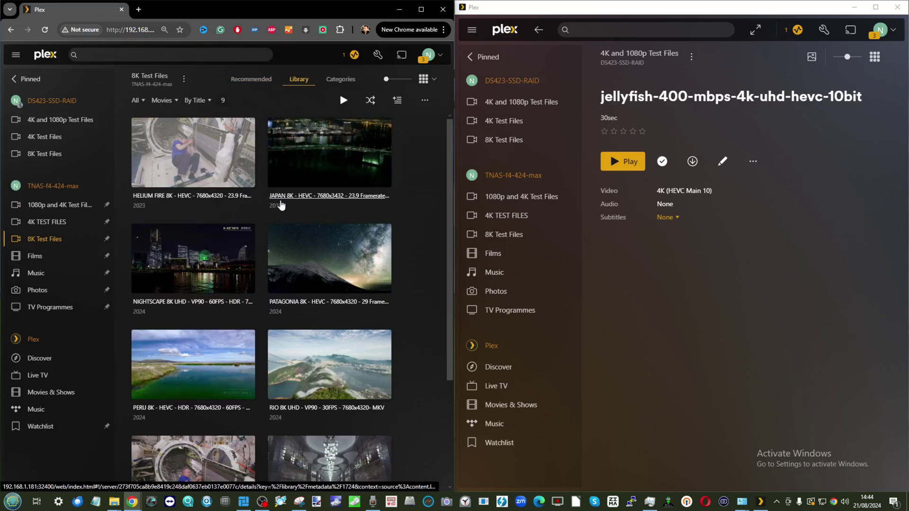
click(190, 153)
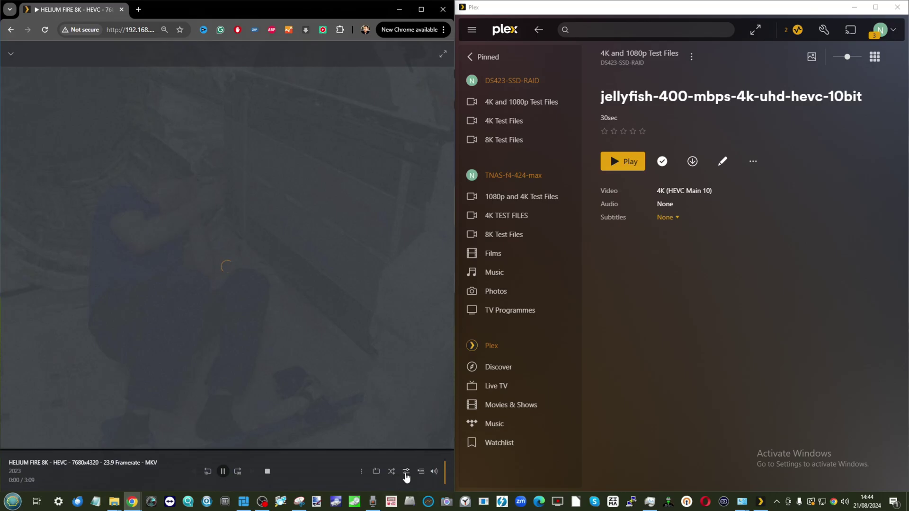
click(406, 472)
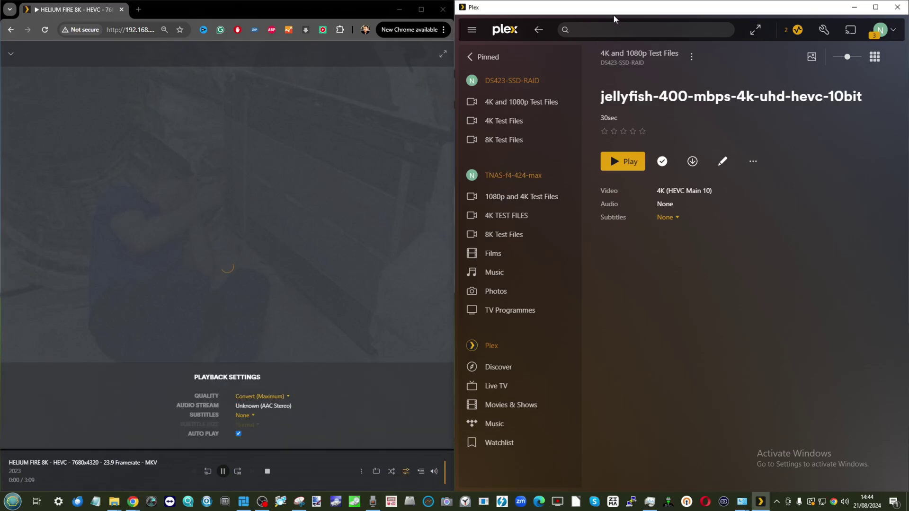
- Check the dashboard and PC load in Task Manager, then stop the HELIUM FIRE playback
drag(612, 14, 568, 509)
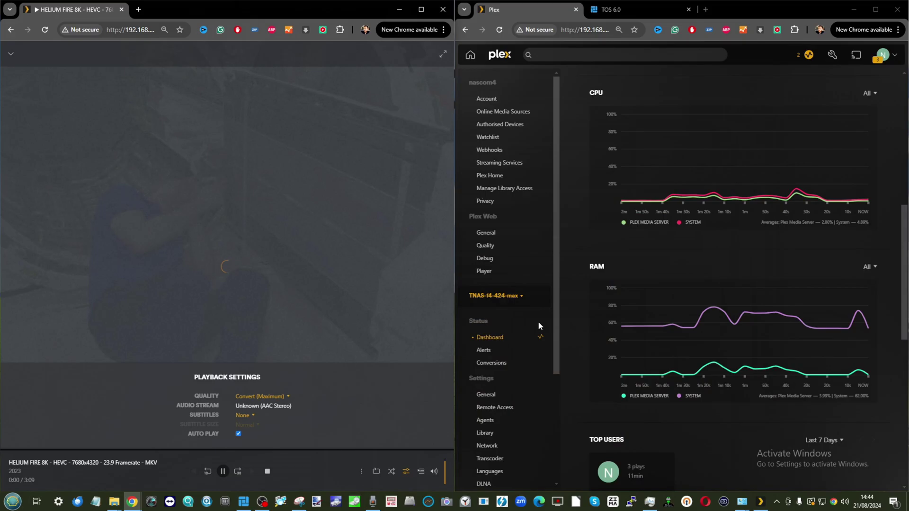
scroll(777, 241, up, 8)
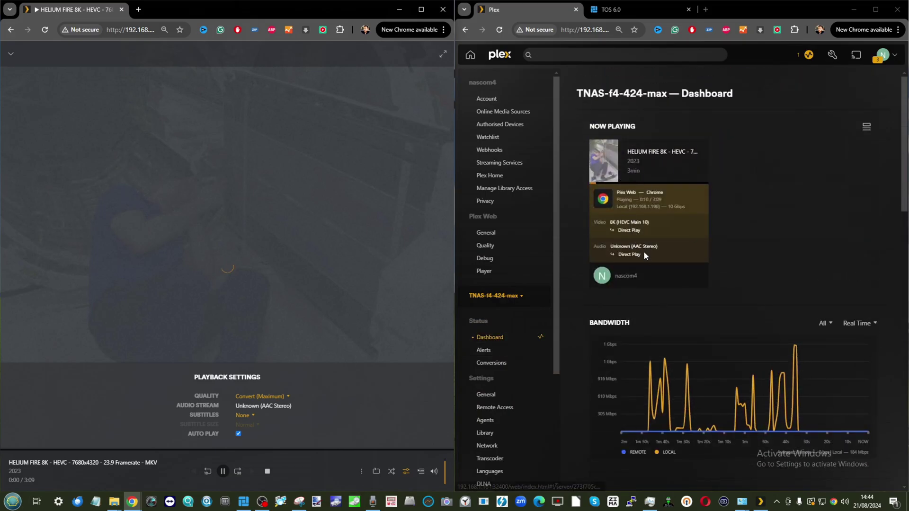
scroll(645, 234, down, 1)
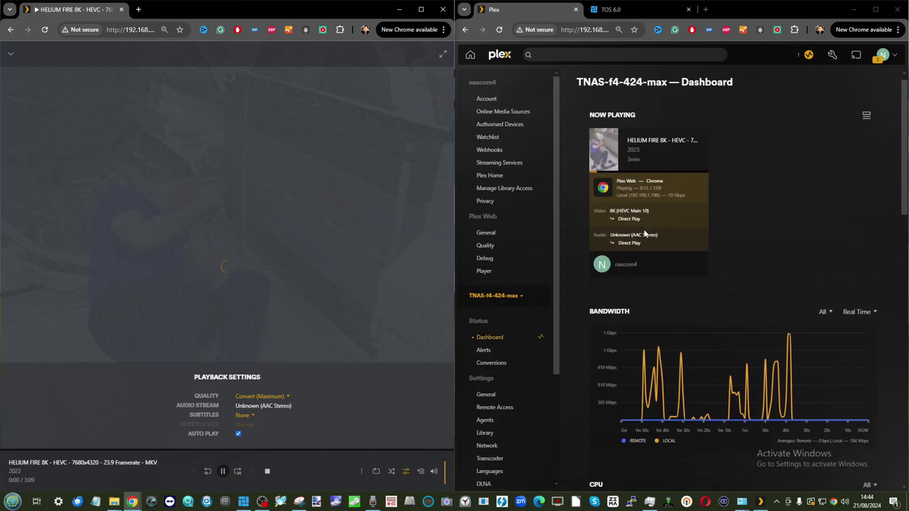
scroll(645, 233, down, 5)
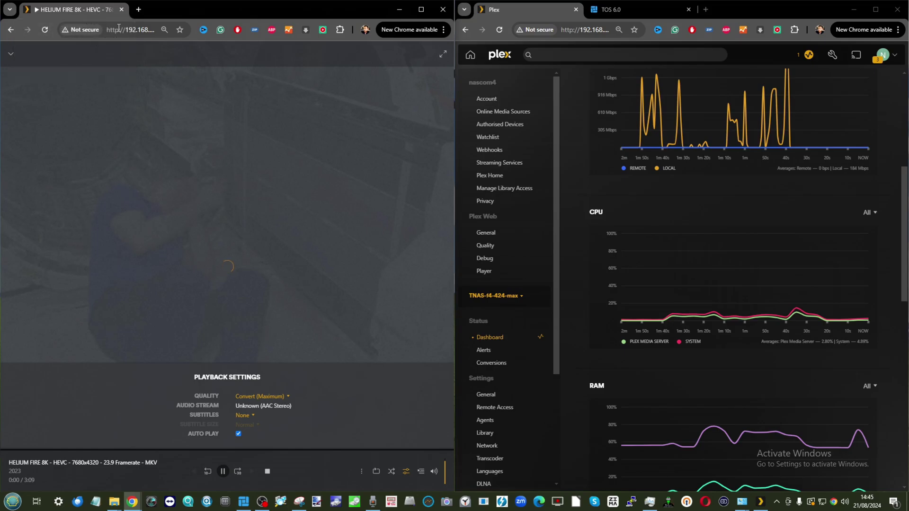
key(ctrl+shift+Escape)
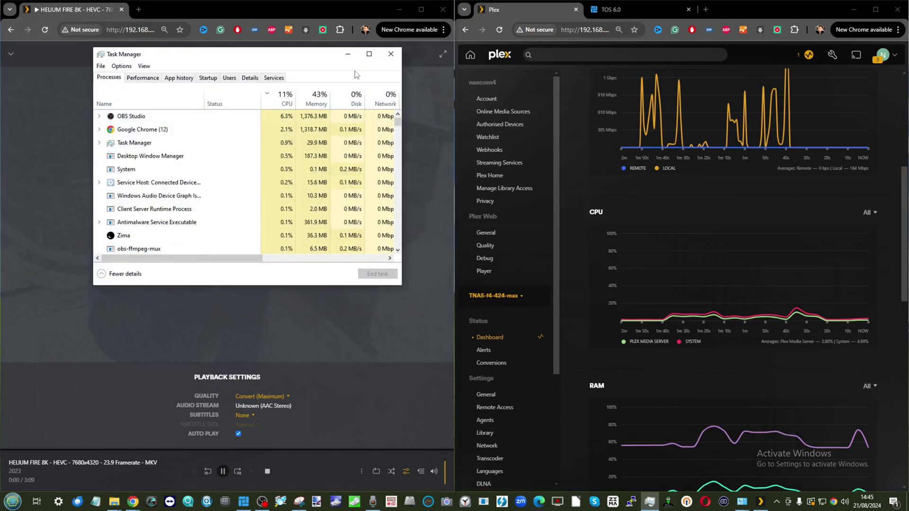
click(347, 54)
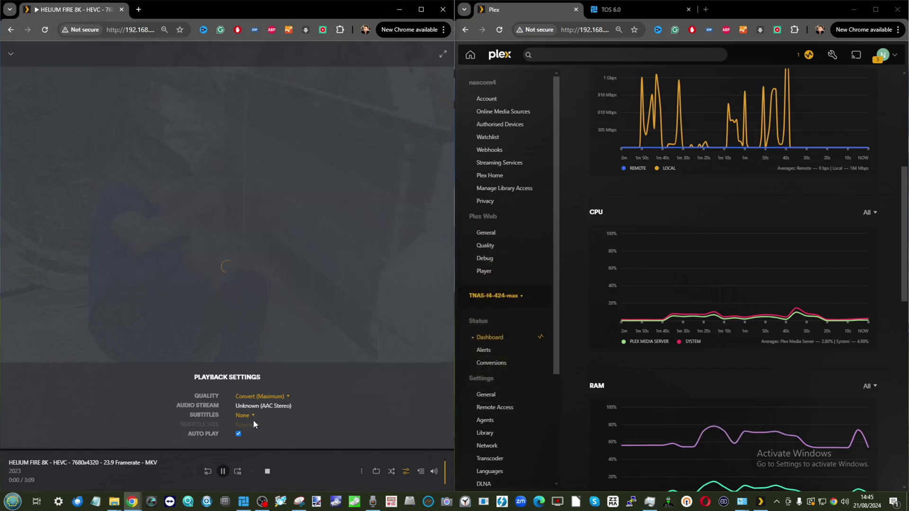
click(264, 473)
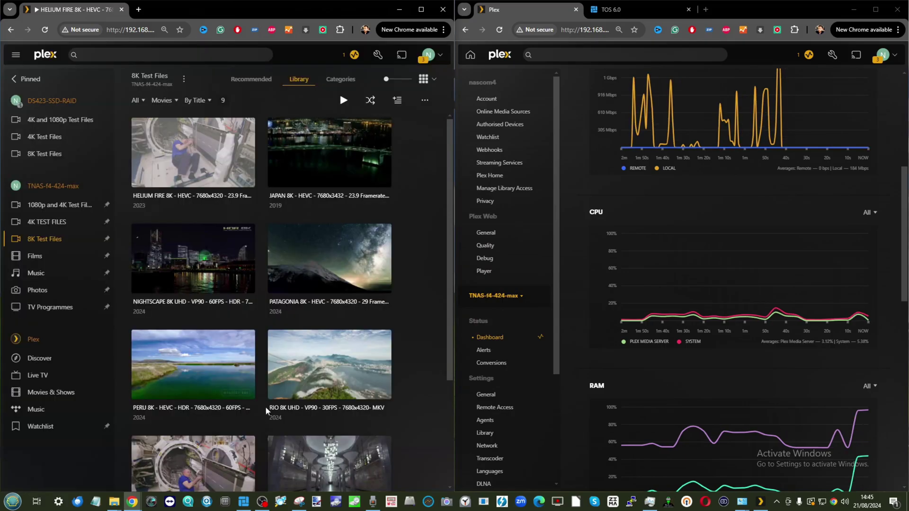
- In the left-snapped Plex app, play HELIUM FIRE 8K from TNAS 8K Test Files at Original 4320p
click(760, 502)
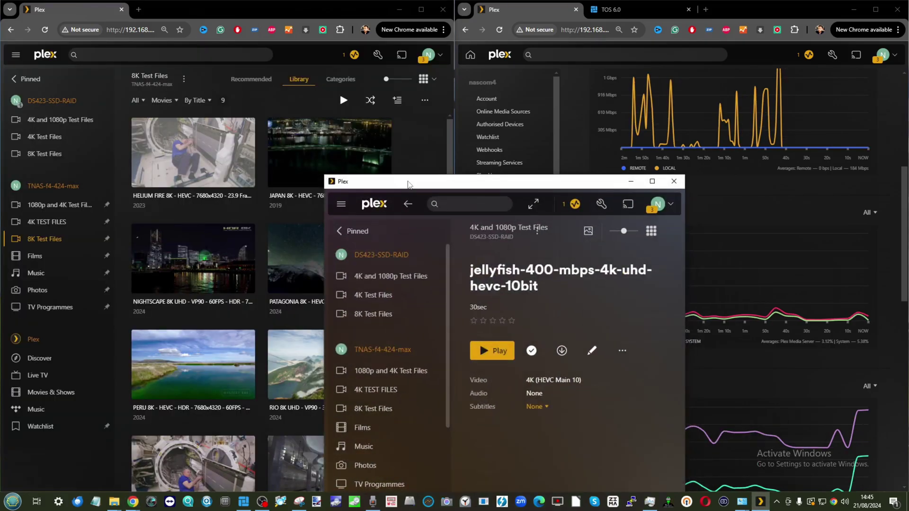
drag(412, 183, 123, 61)
click(89, 194)
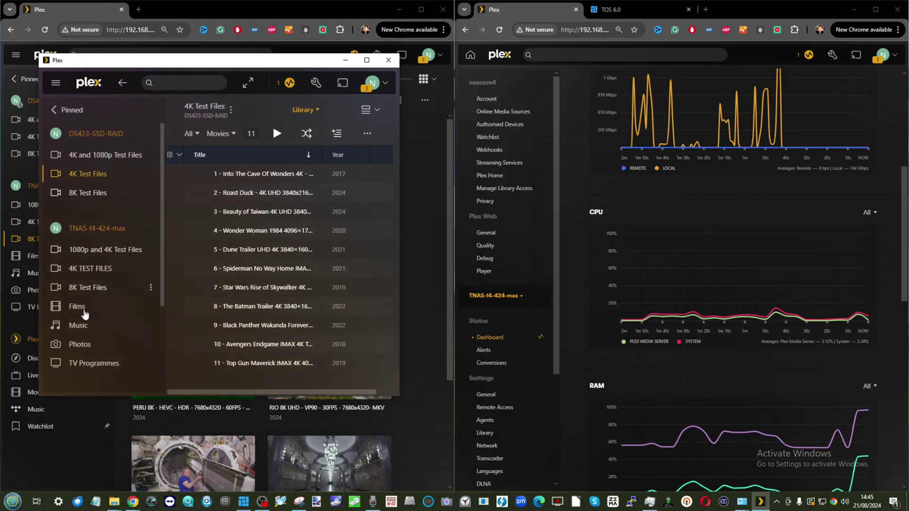
click(91, 286)
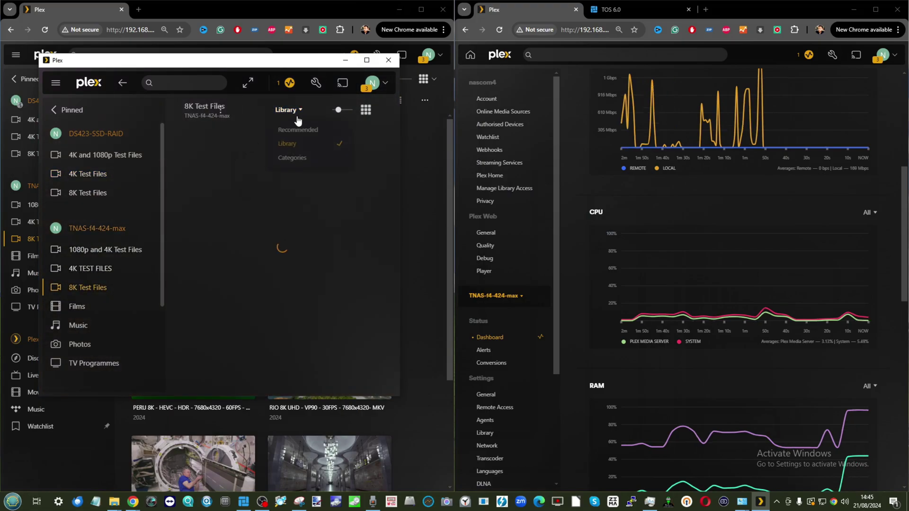
drag(308, 66, 1, 95)
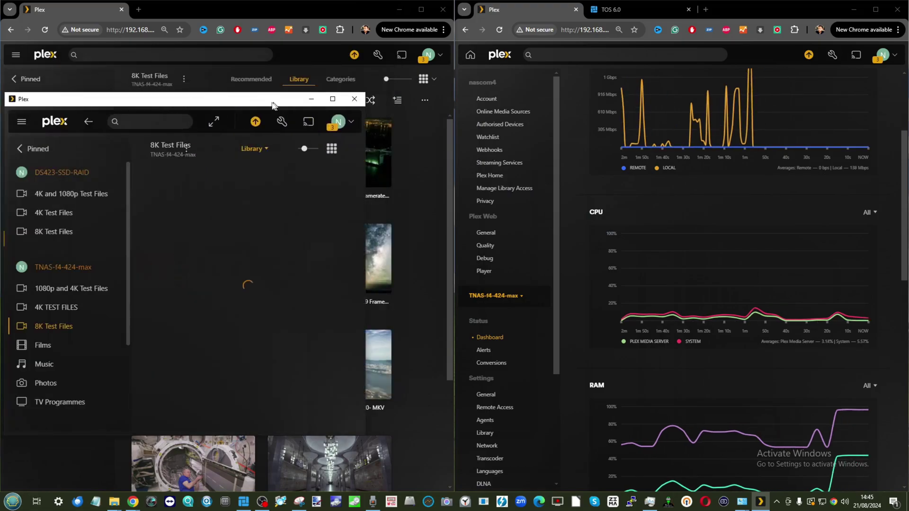
click(231, 148)
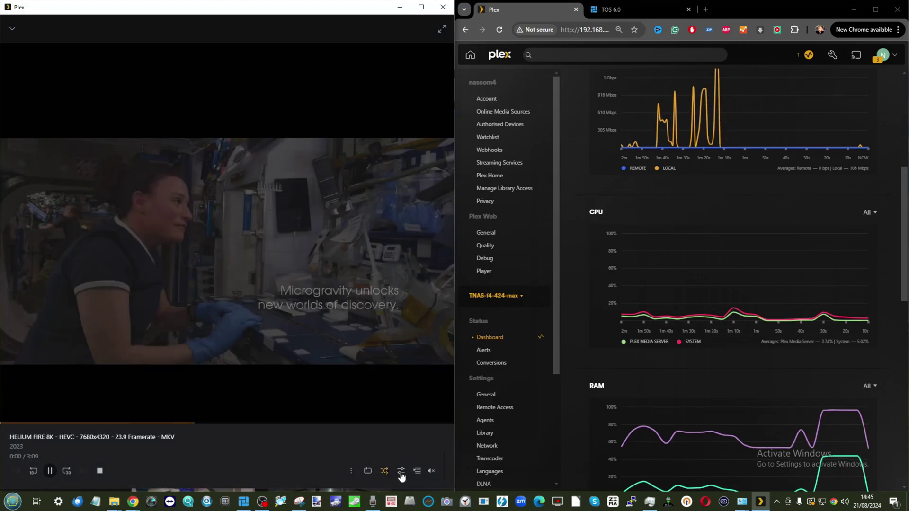
click(401, 471)
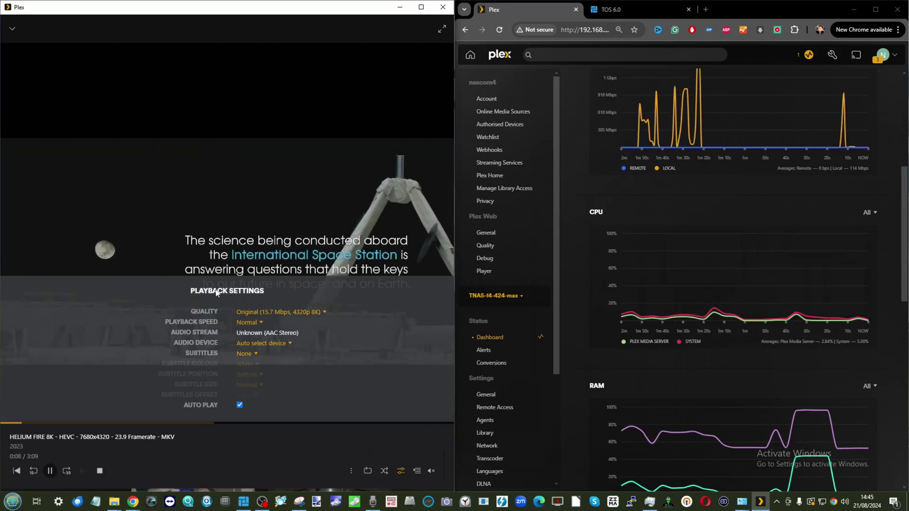
- Skip HELIUM FIRE 8K ahead to about 1:41 and convert the stream to 240p at 0.3 Mbps
click(247, 423)
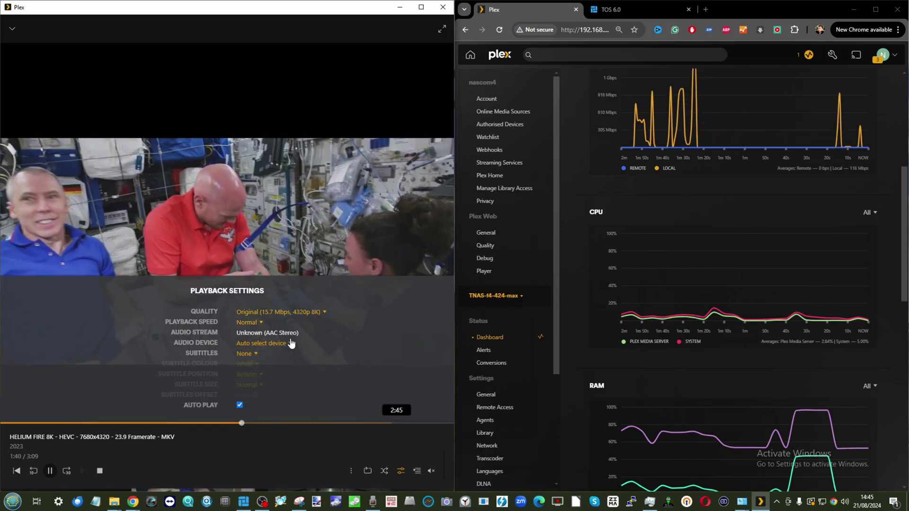
click(292, 312)
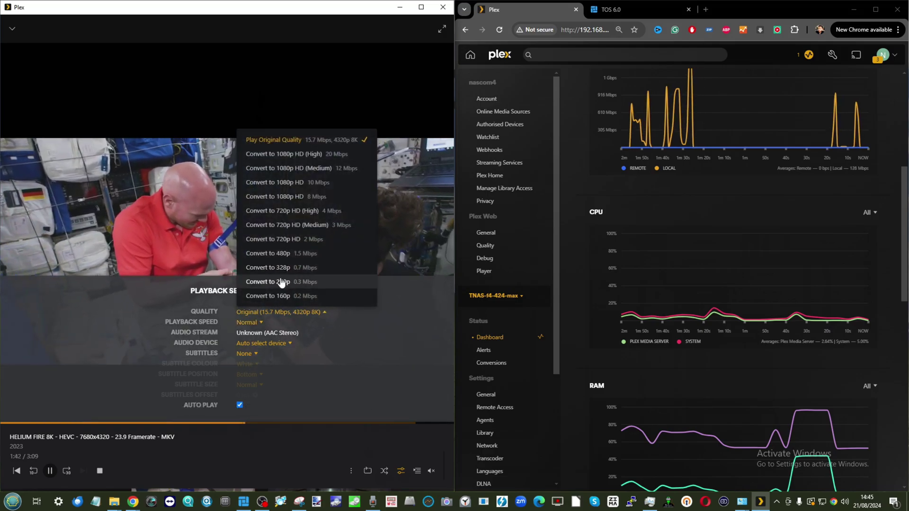
click(275, 282)
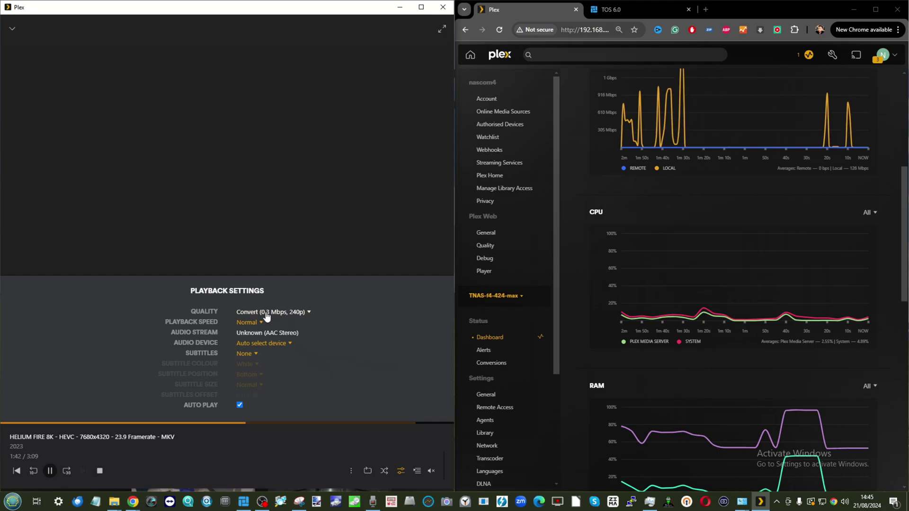
scroll(710, 303, up, 5)
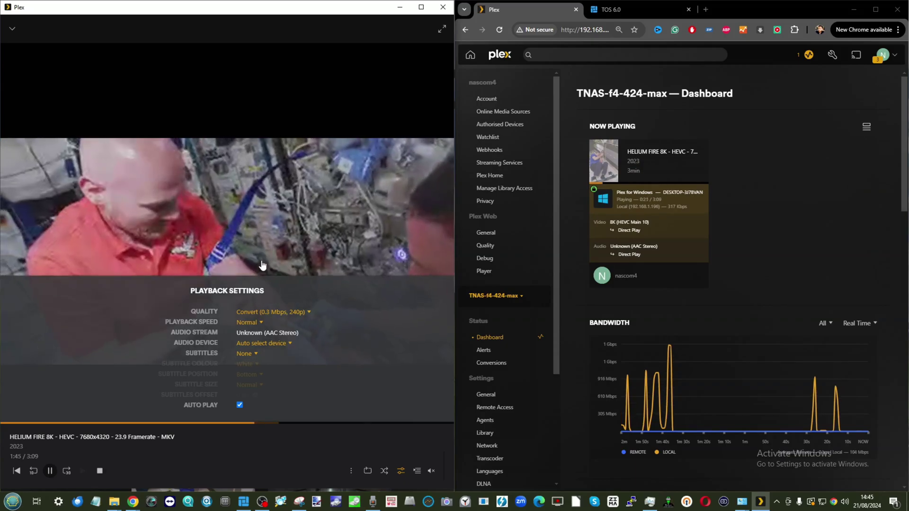
scroll(800, 260, down, 5)
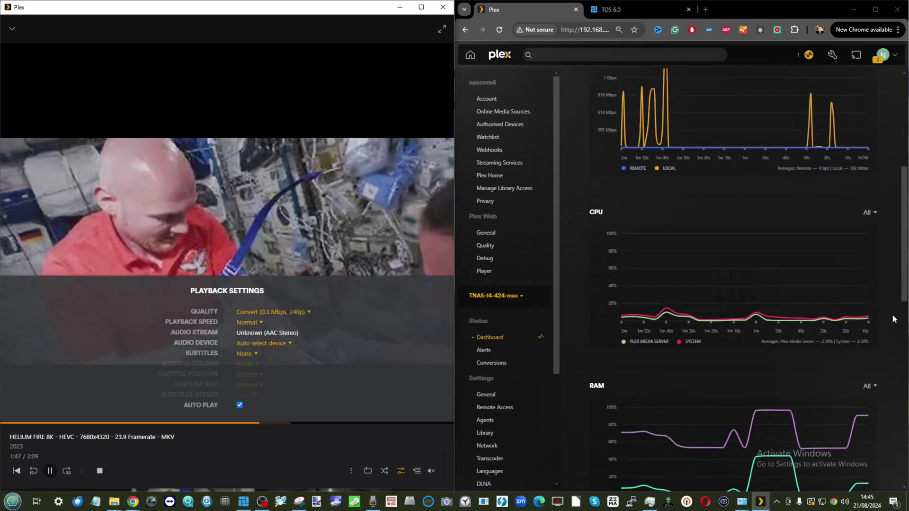
- Check NAS load in TOS 6.0, return to the Plex dashboard, and stop HELIUM FIRE 8K
click(625, 9)
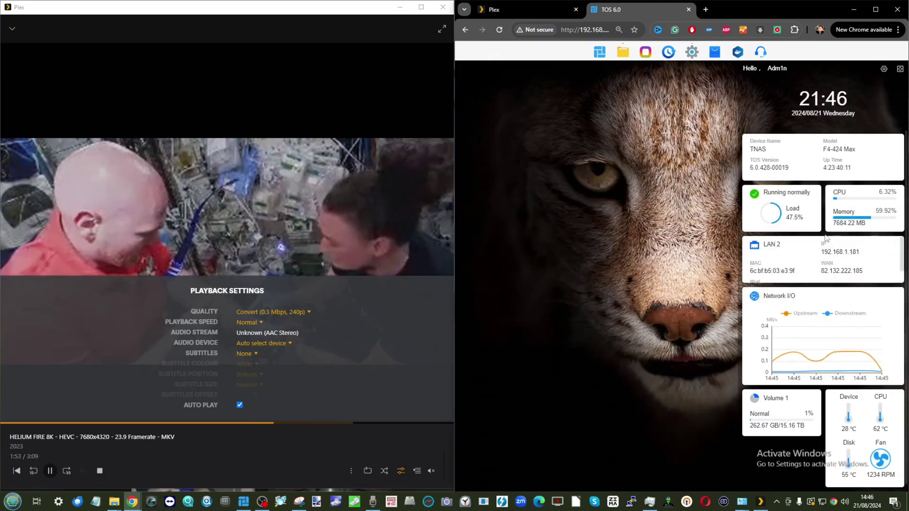
mouse_move(796, 349)
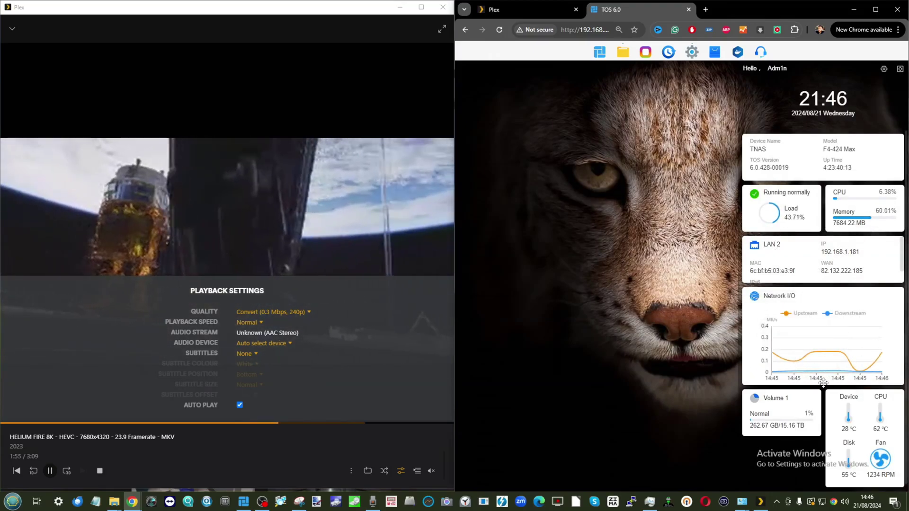
scroll(775, 285, down, 1)
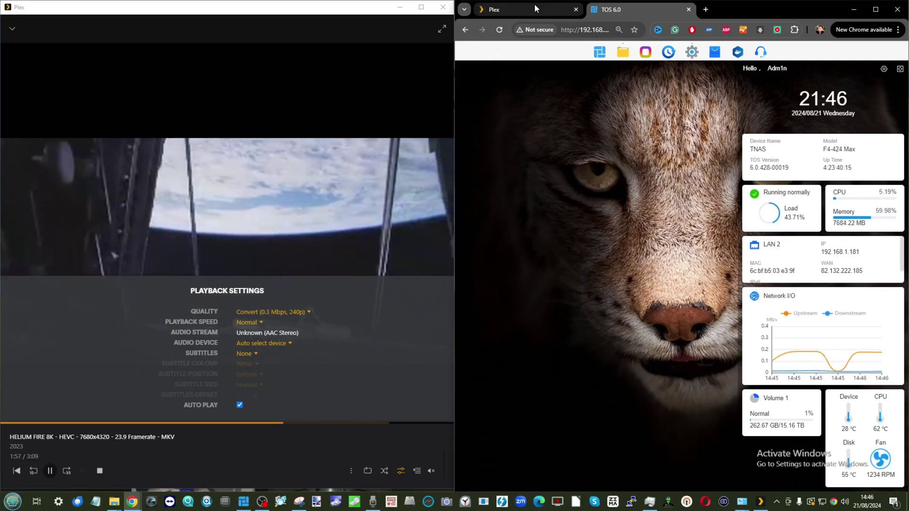
key(ctrl+shift+Tab)
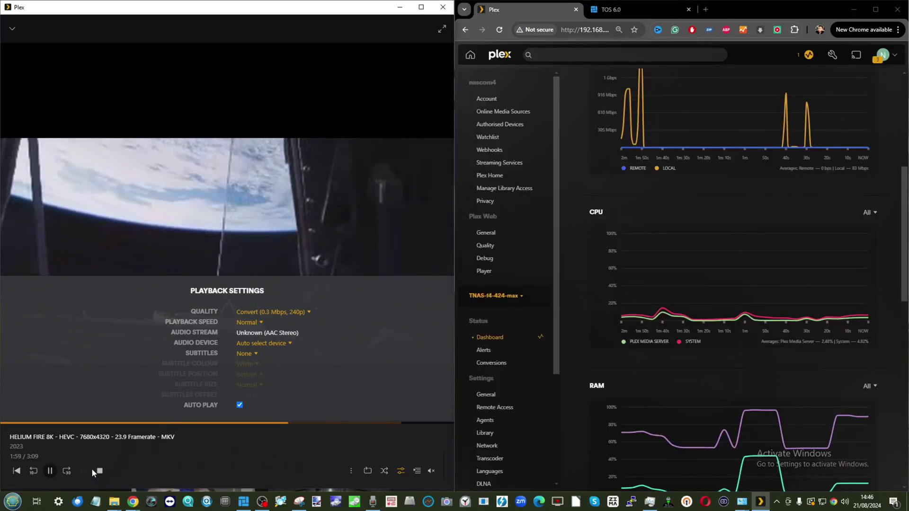
click(99, 472)
click(100, 472)
- Start NIGHTSCAPE 8K UHD and open its Playback Settings showing Original 21.4 Mbps 4320p
scroll(225, 293, down, 3)
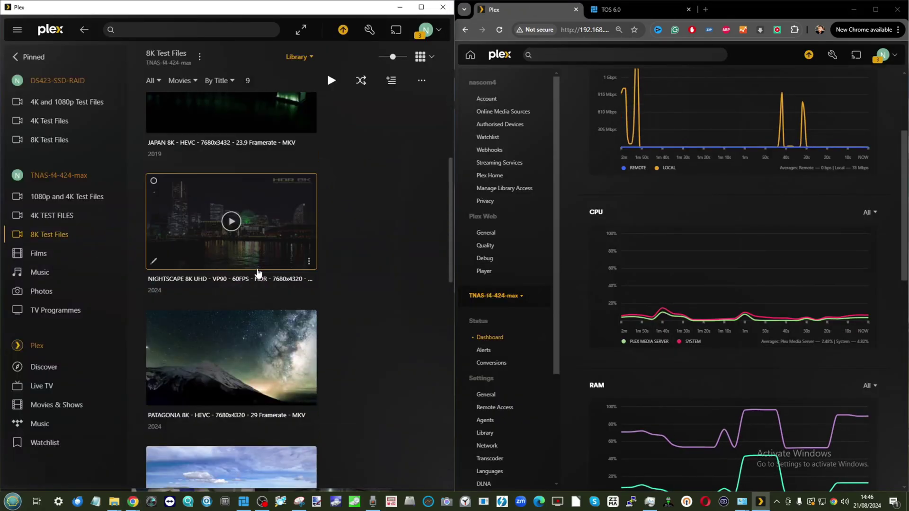
click(228, 220)
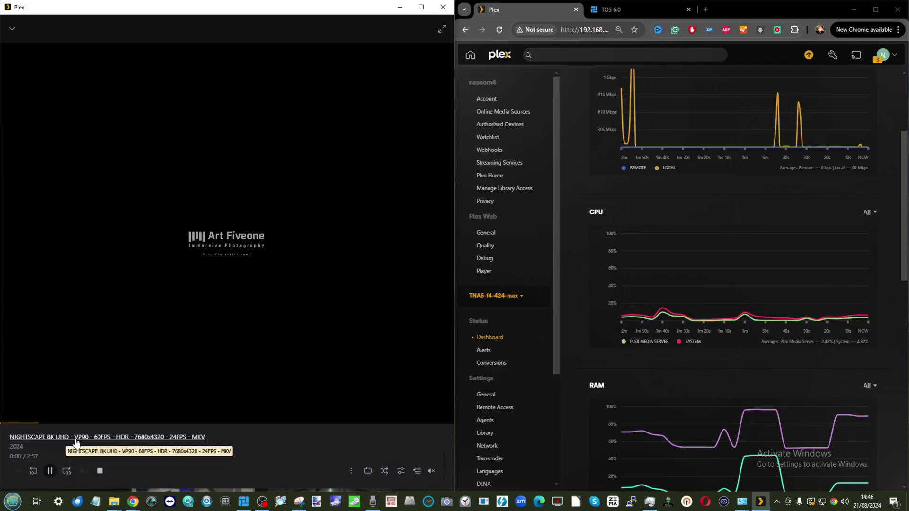
click(398, 473)
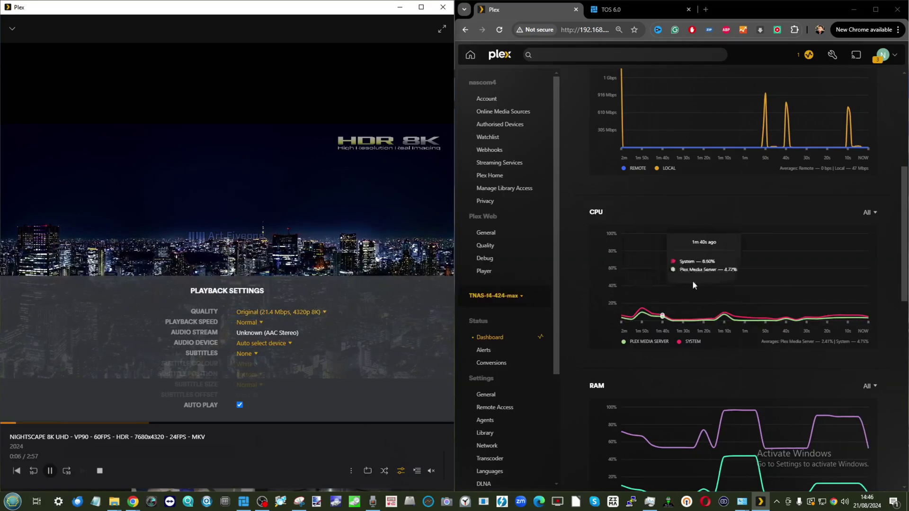
- Scroll the browser dashboard to confirm NIGHTSCAPE is streaming as Direct Play
scroll(648, 189, up, 5)
scroll(615, 350, down, 1)
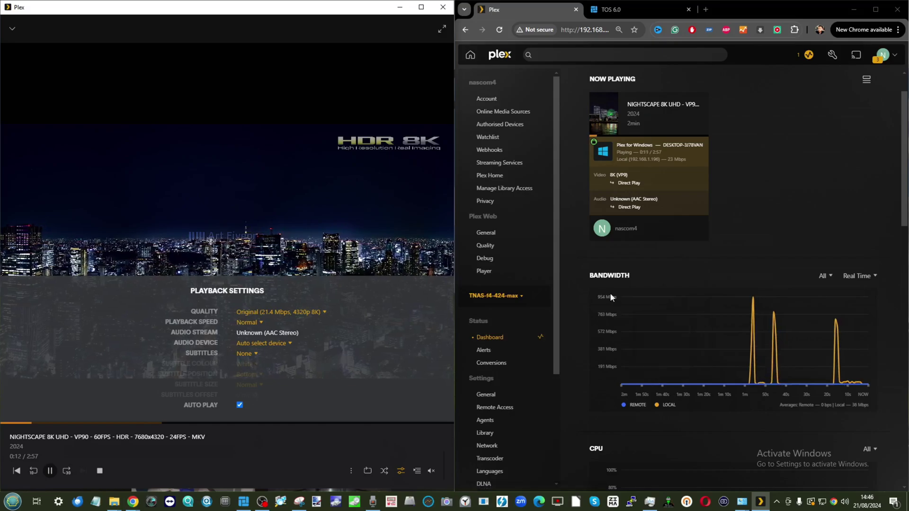
drag(592, 292, 616, 297)
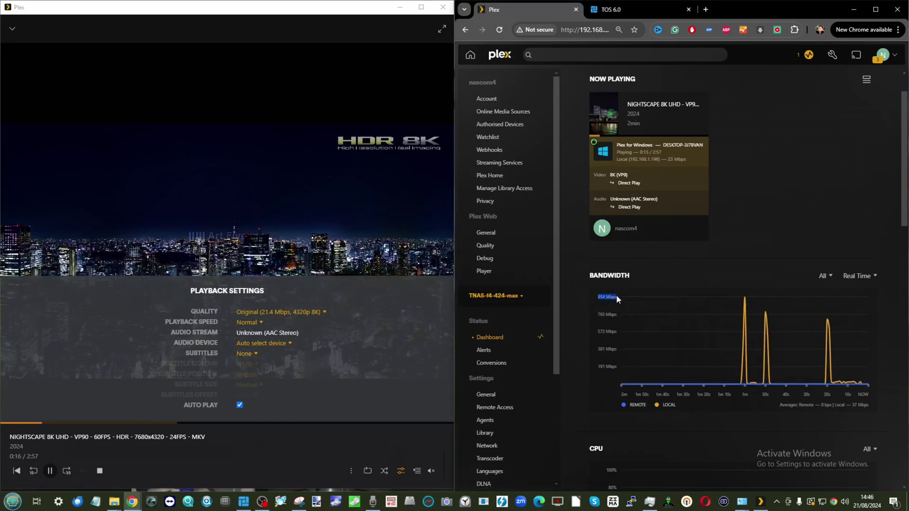
scroll(784, 349, down, 3)
scroll(757, 322, down, 2)
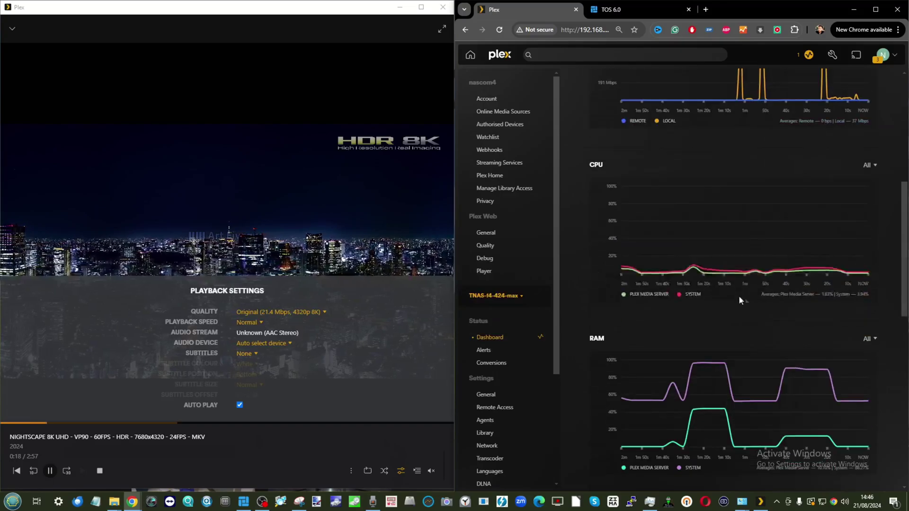
scroll(737, 303, down, 4)
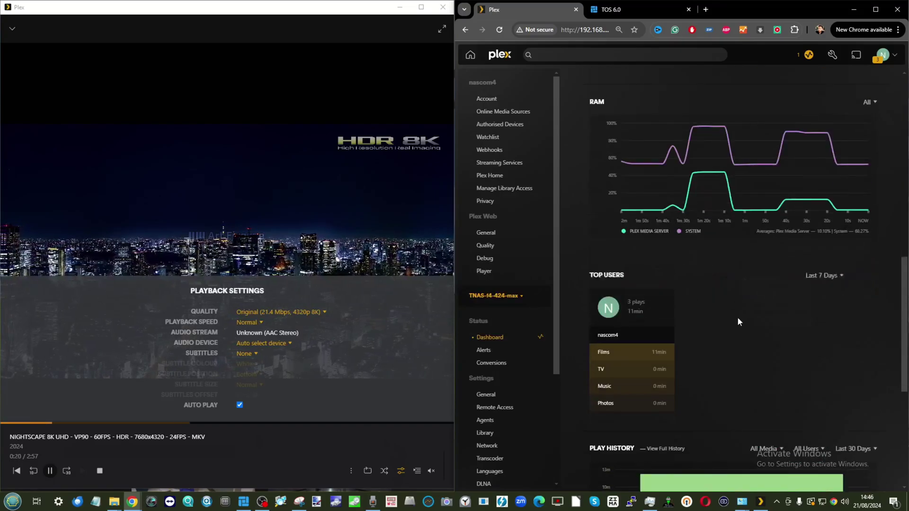
scroll(720, 280, up, 3)
mouse_move(722, 284)
scroll(723, 284, up, 3)
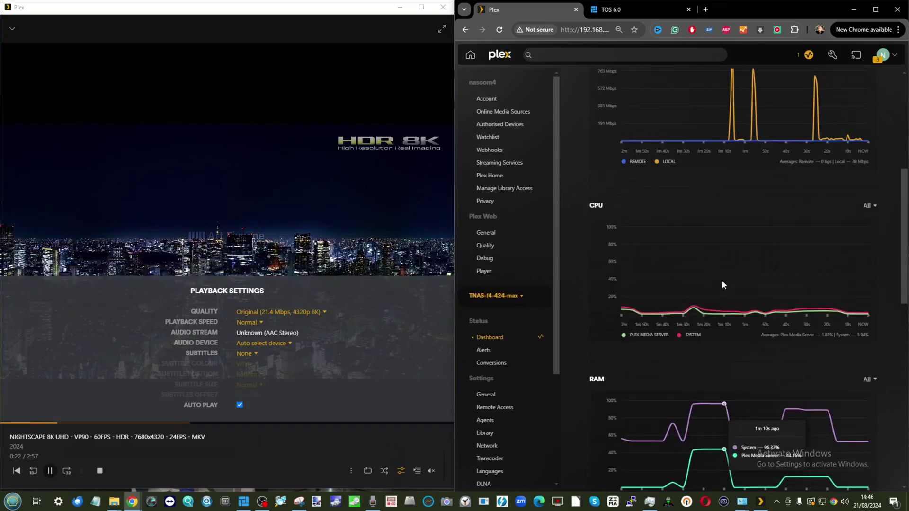
- Convert NIGHTSCAPE down to 160p (0.2 Mbps), then stop it and scroll the 8K Test Files grid
click(279, 312)
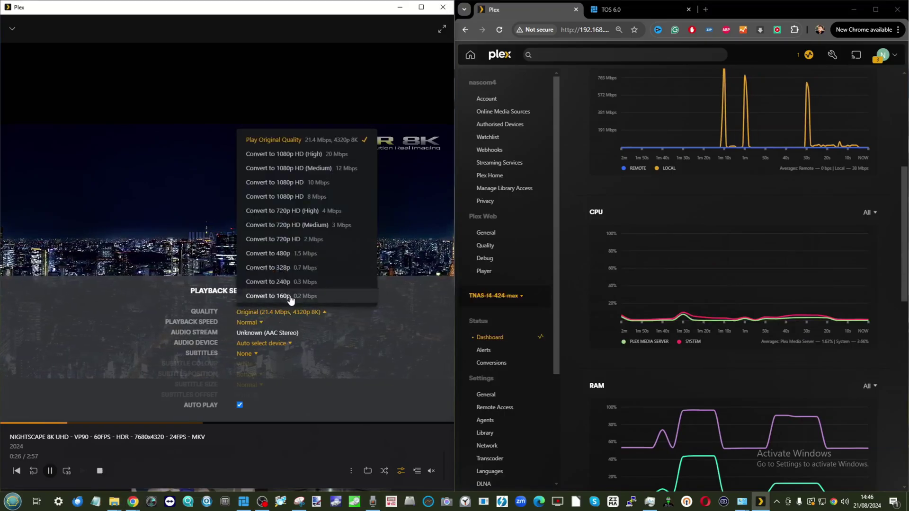
click(282, 297)
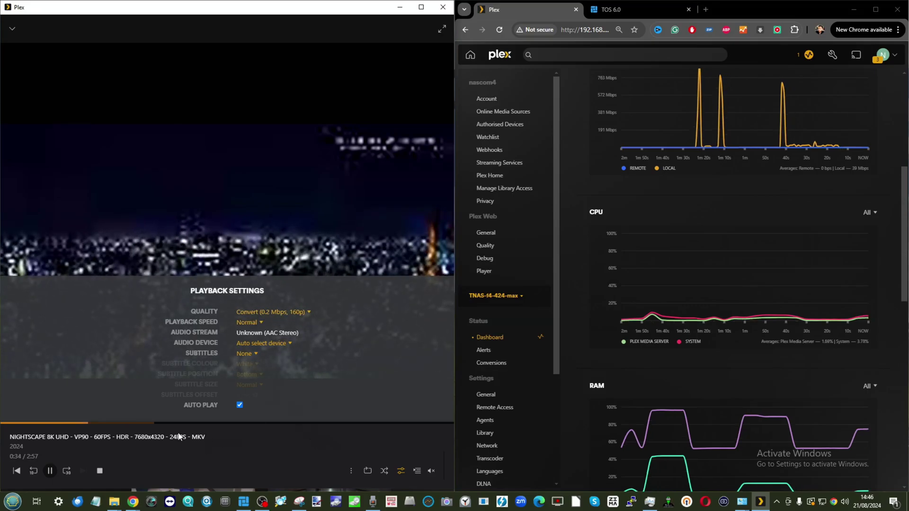
click(100, 471)
scroll(218, 291, down, 8)
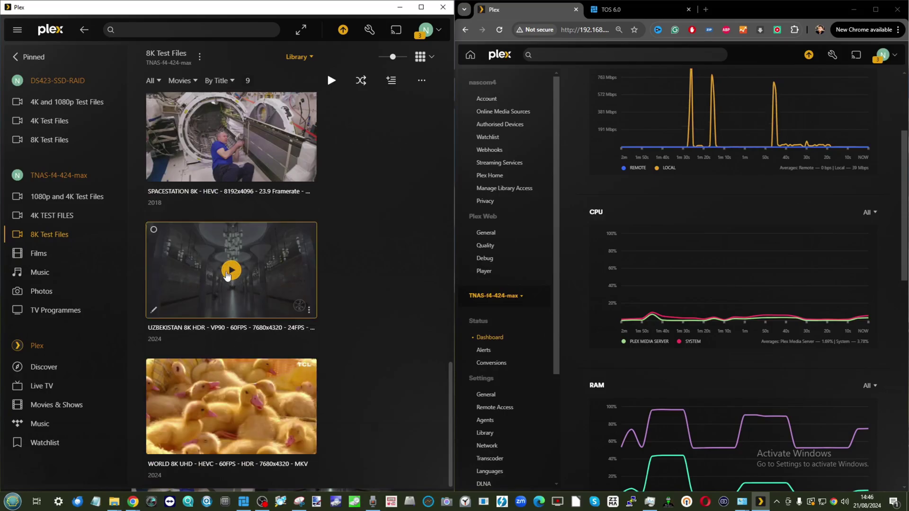
- Play UZBEKISTAN 8K HDR at Original 16.7 Mbps 4320p and drag the player into a smaller floating window
click(229, 270)
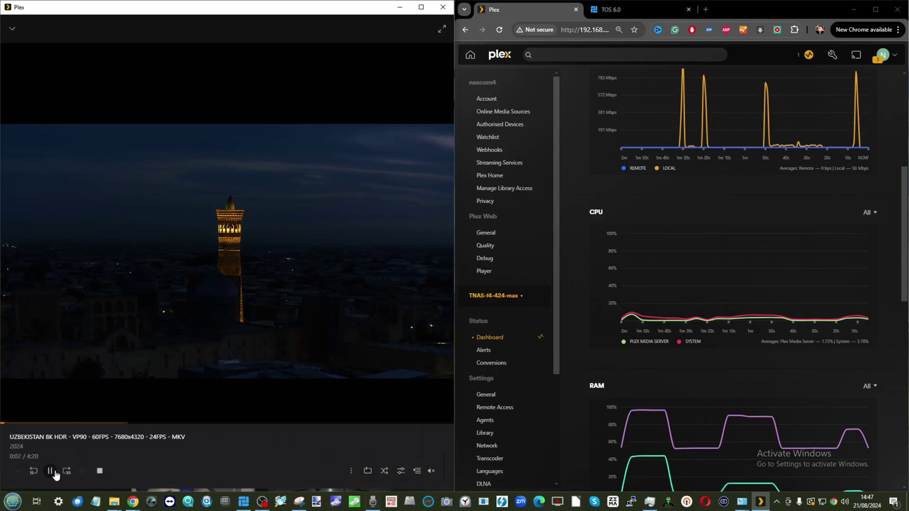
click(400, 472)
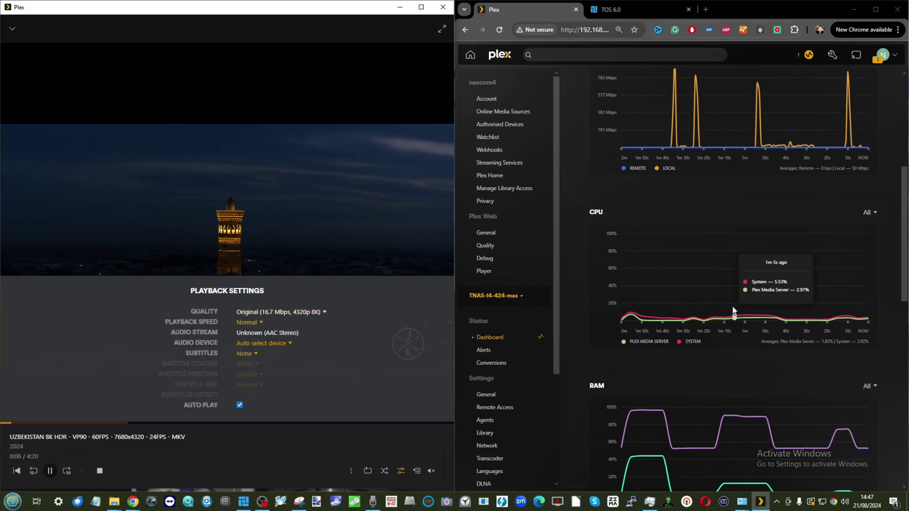
scroll(733, 310, up, 6)
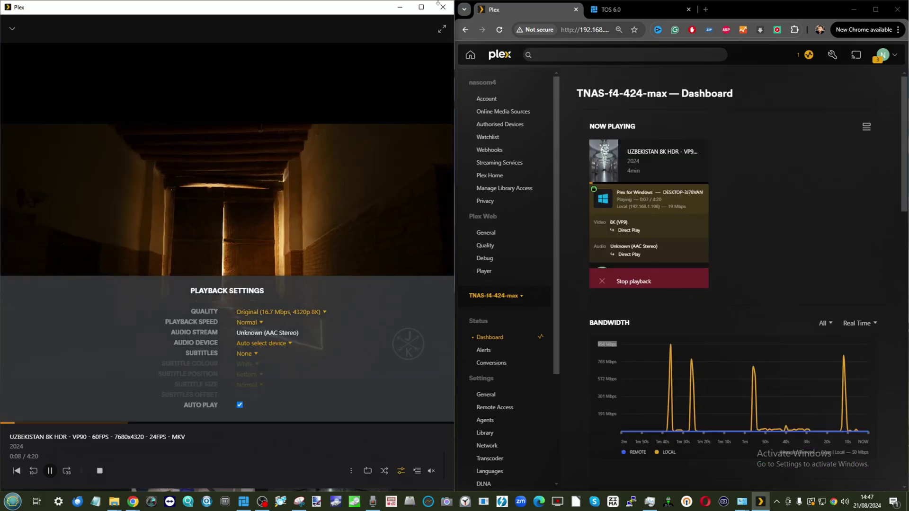
drag(438, 4, 709, 97)
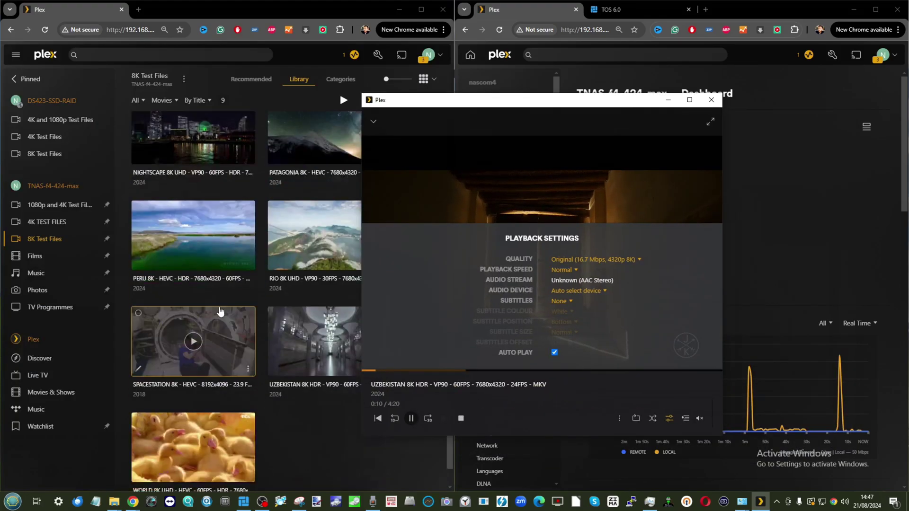
- Start PERU 8K in Chrome and set its quality to Convert Automatically
scroll(220, 311, up, 1)
click(193, 260)
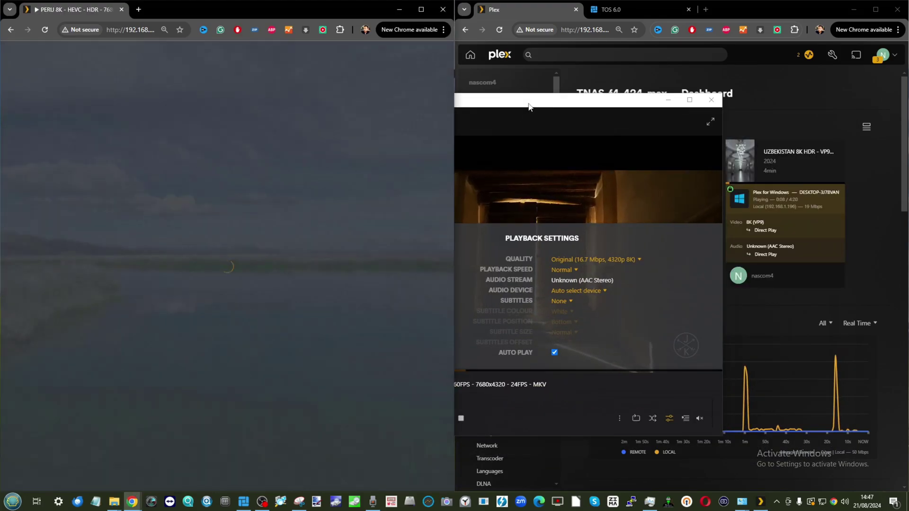
drag(469, 118, 227, 78)
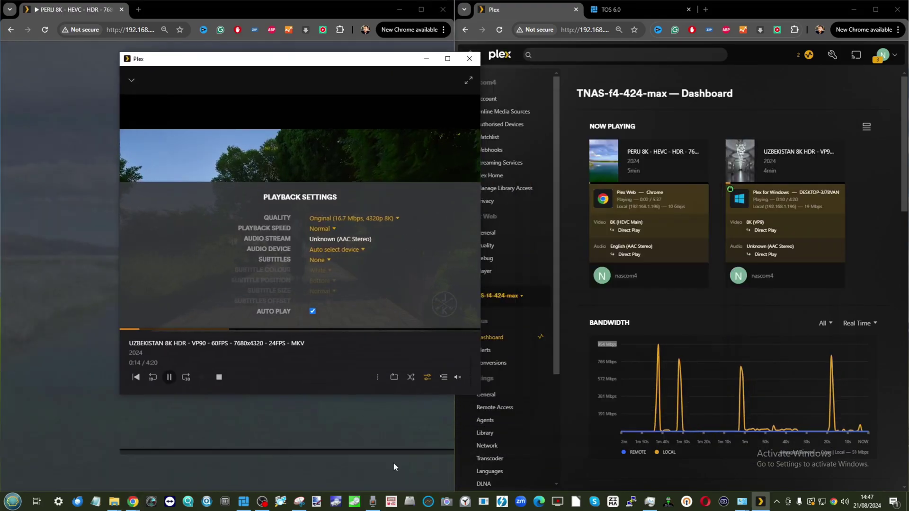
click(405, 472)
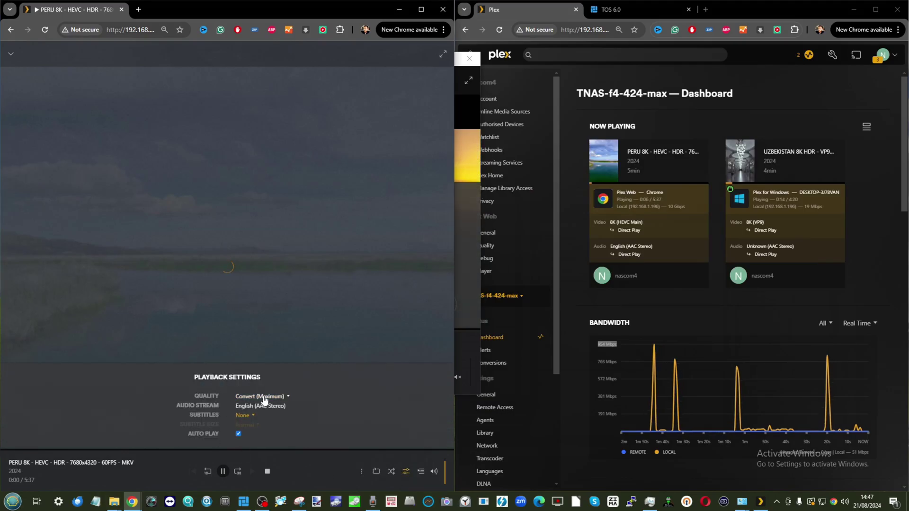
click(263, 397)
click(289, 356)
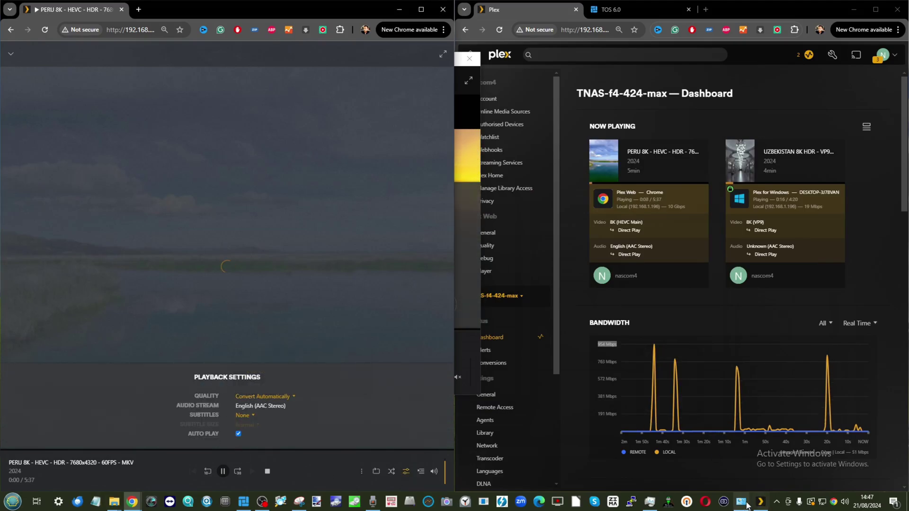
- Bring the Uzbekistan player window to the front and reposition it beside the browser
click(761, 502)
drag(389, 63, 339, 98)
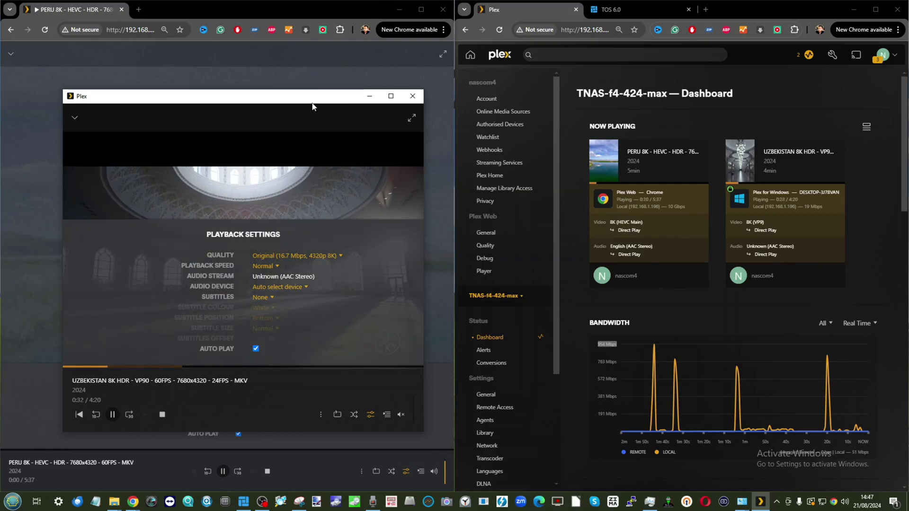
drag(312, 106, 307, 79)
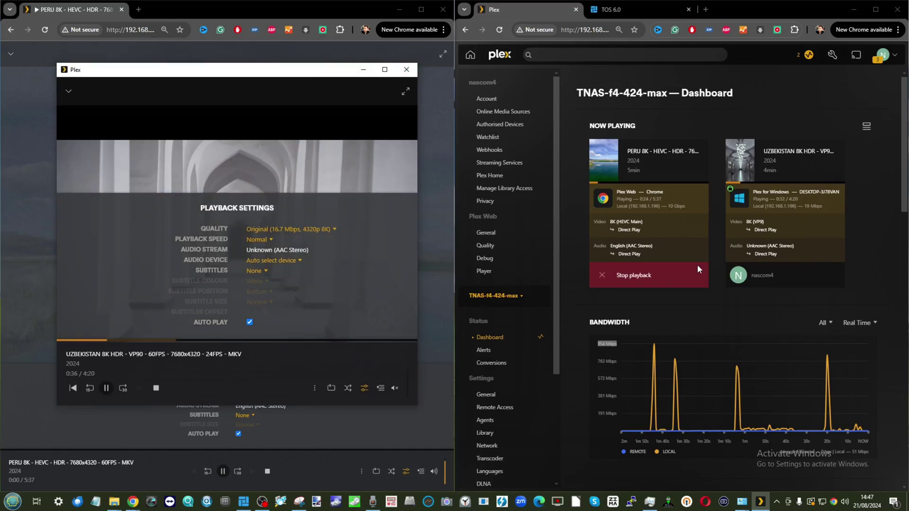
scroll(705, 264, down, 8)
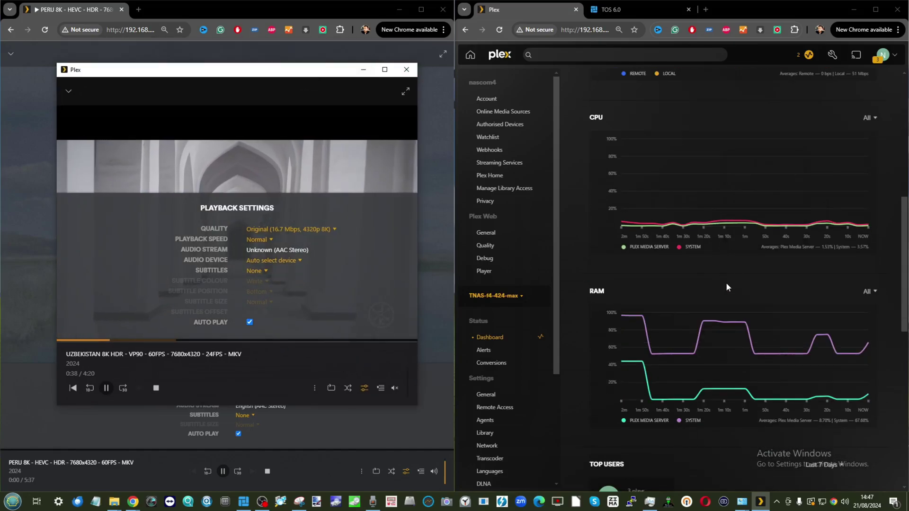